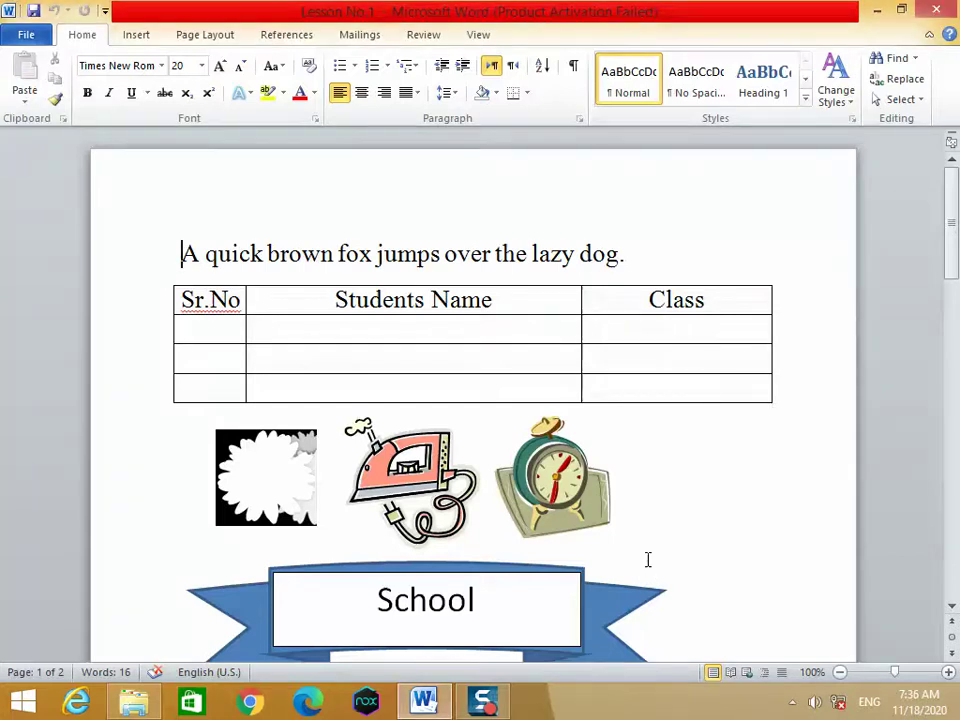
Delete the vertical Malik WordArt from the second page.
{"action": "scroll", "coordinate": [648, 562], "scroll_direction": "down", "scroll_amount": 4}
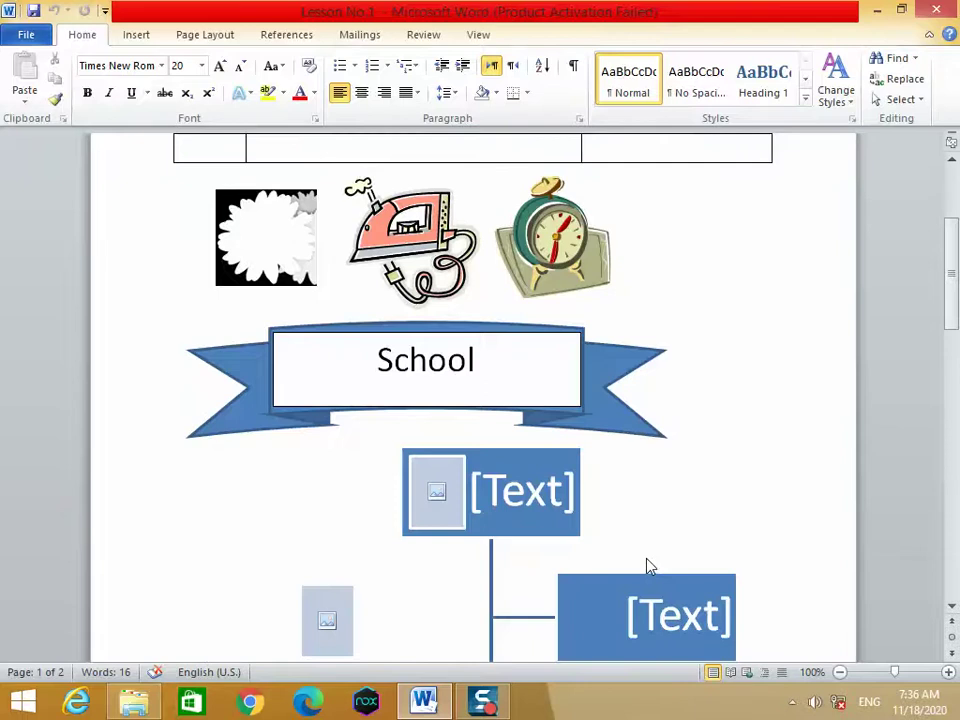
{"action": "scroll", "coordinate": [648, 567], "scroll_direction": "down", "scroll_amount": 2}
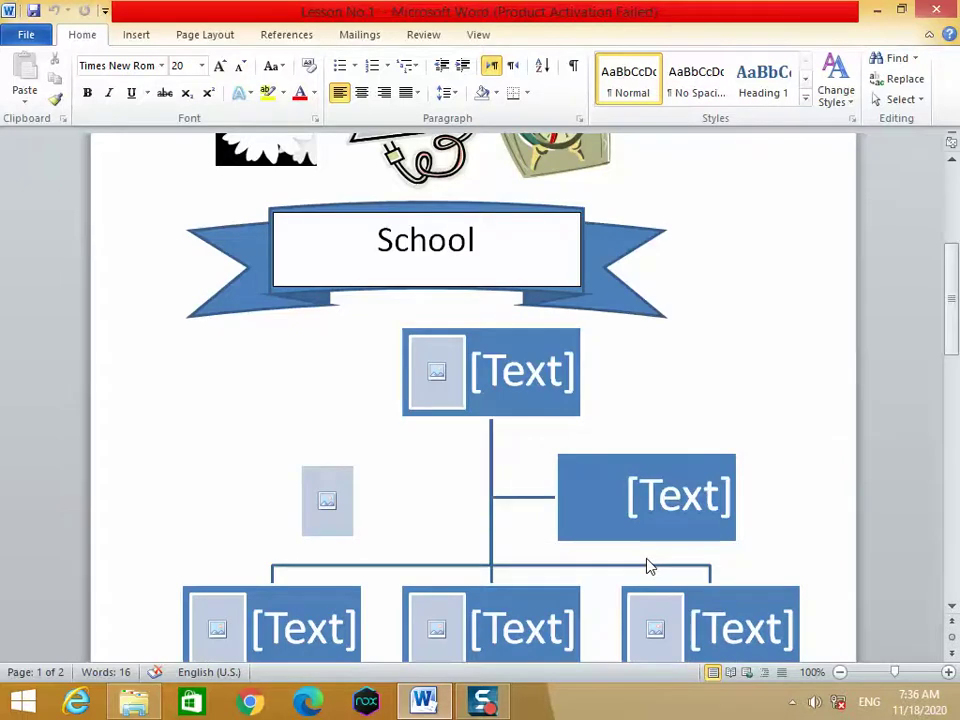
{"action": "scroll", "coordinate": [648, 563], "scroll_direction": "down", "scroll_amount": 4}
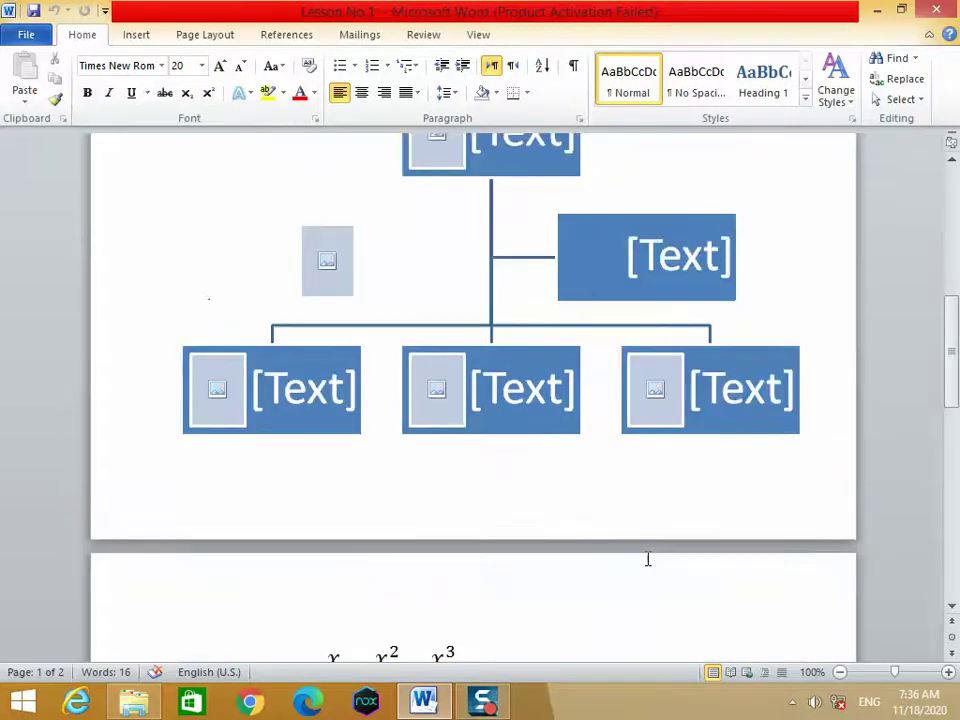
{"action": "scroll", "coordinate": [648, 559], "scroll_direction": "down", "scroll_amount": 4}
{"action": "scroll", "coordinate": [648, 559], "scroll_direction": "down", "scroll_amount": 4}
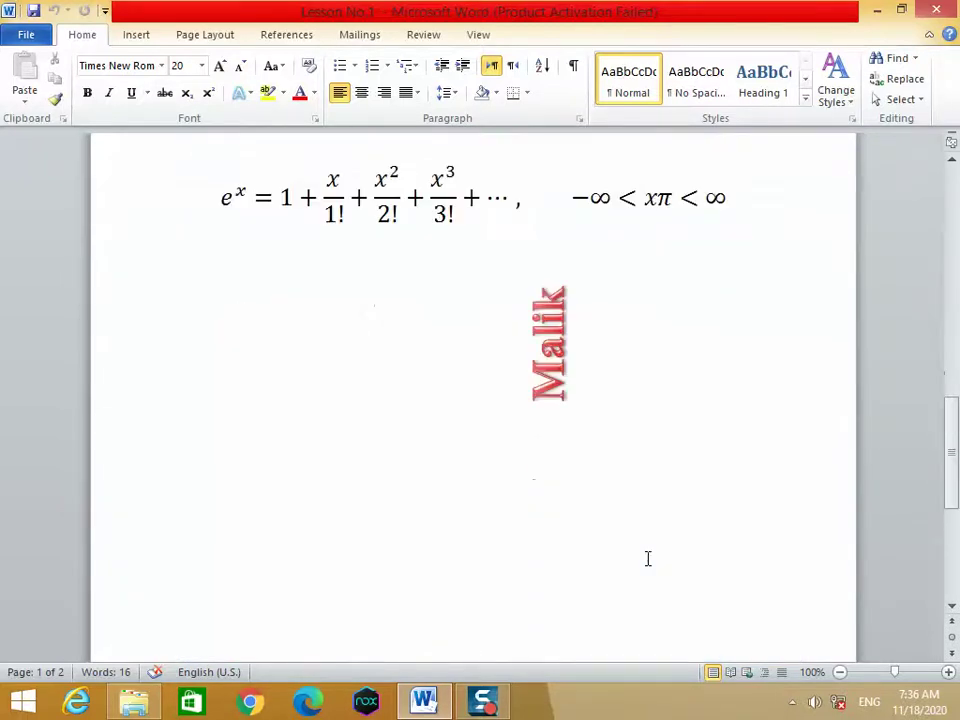
{"action": "left_click", "coordinate": [566, 406]}
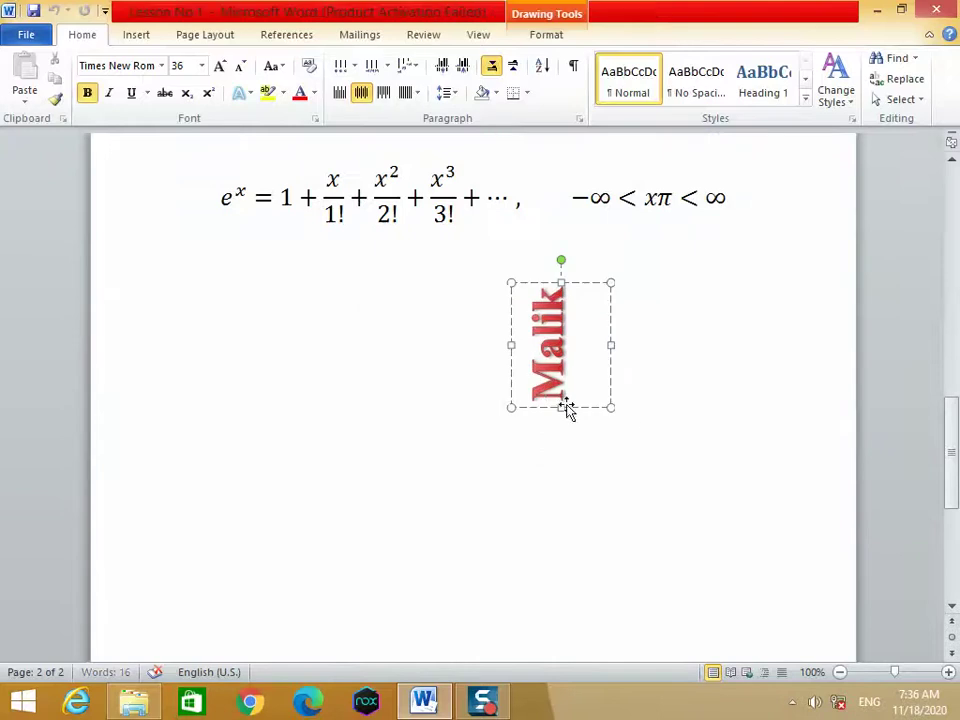
{"action": "left_click", "coordinate": [526, 284]}
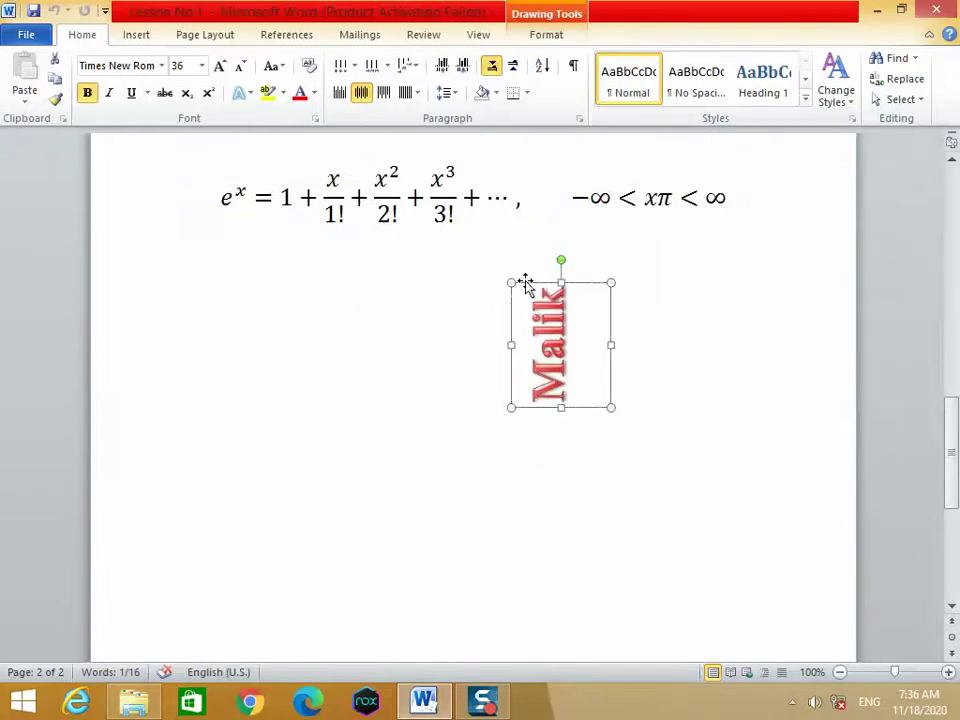
{"action": "key", "text": "Delete"}
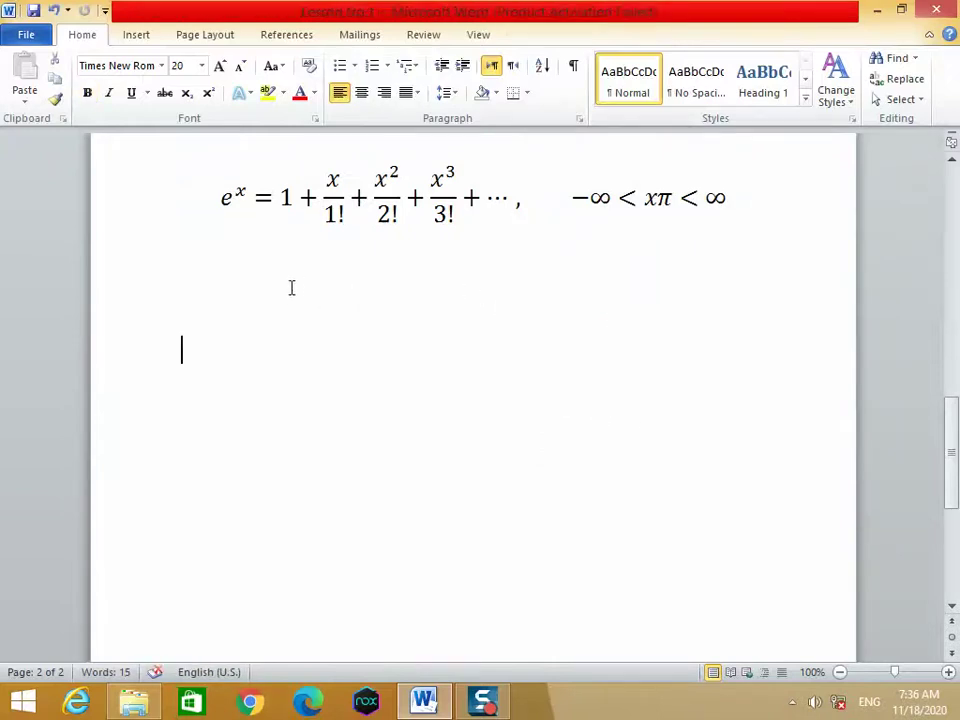
Delete the e^x series equation, leaving page 2 blank.
{"action": "left_click", "coordinate": [314, 288]}
{"action": "scroll", "coordinate": [314, 288], "scroll_direction": "up", "scroll_amount": 2}
{"action": "left_click", "coordinate": [298, 317]}
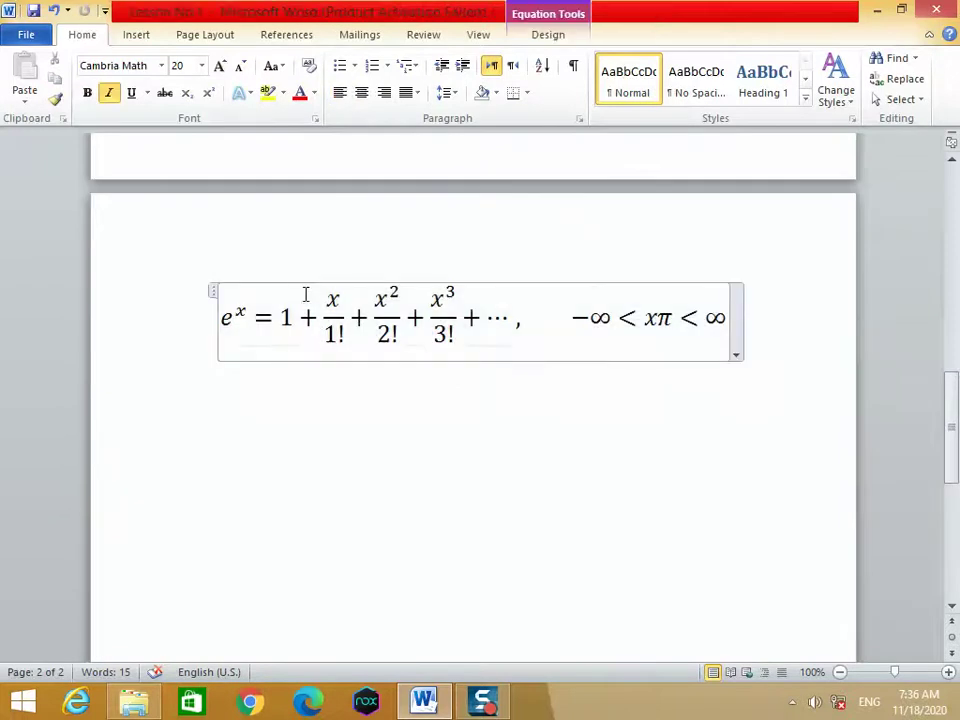
{"action": "left_click", "coordinate": [212, 300]}
{"action": "key", "text": "Delete"}
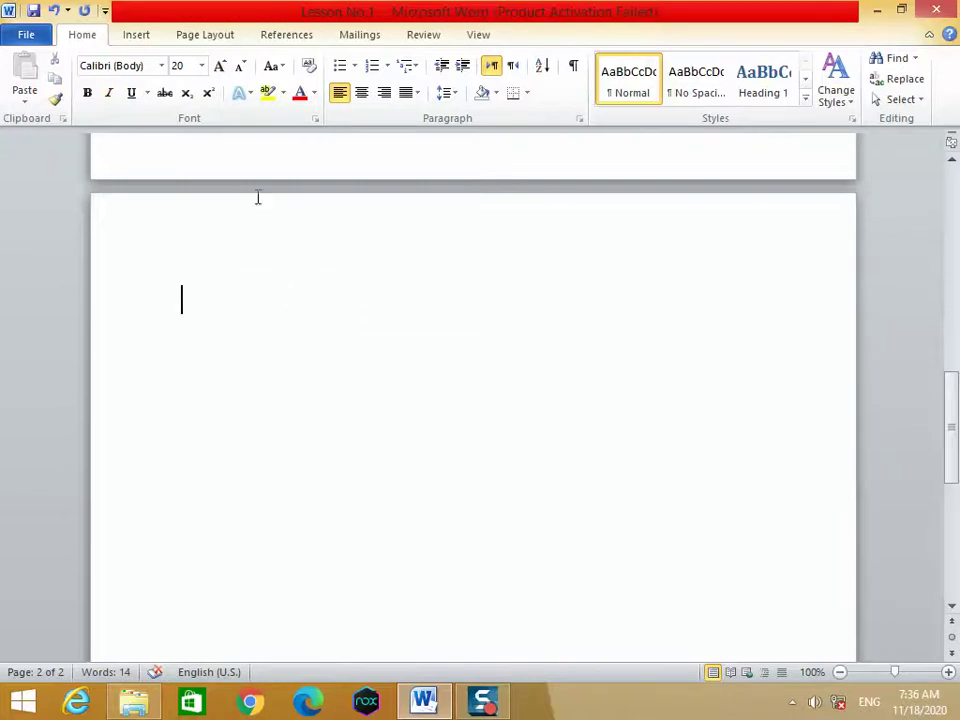
Show the Insert ribbon commands after a brief look at the File view.
{"action": "left_click", "coordinate": [133, 38]}
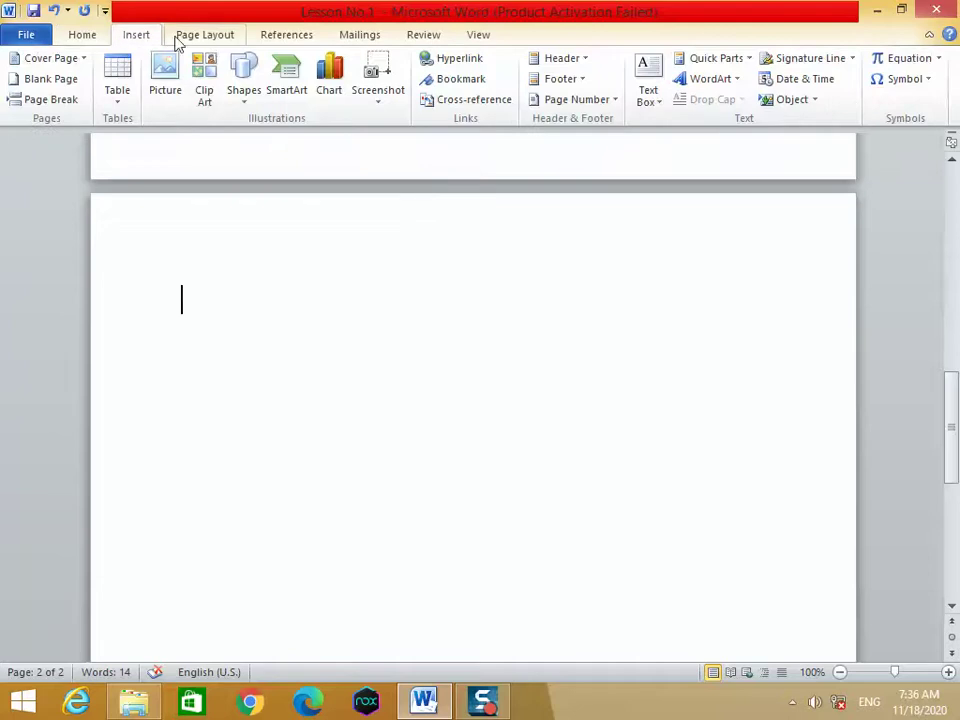
{"action": "left_click", "coordinate": [28, 35]}
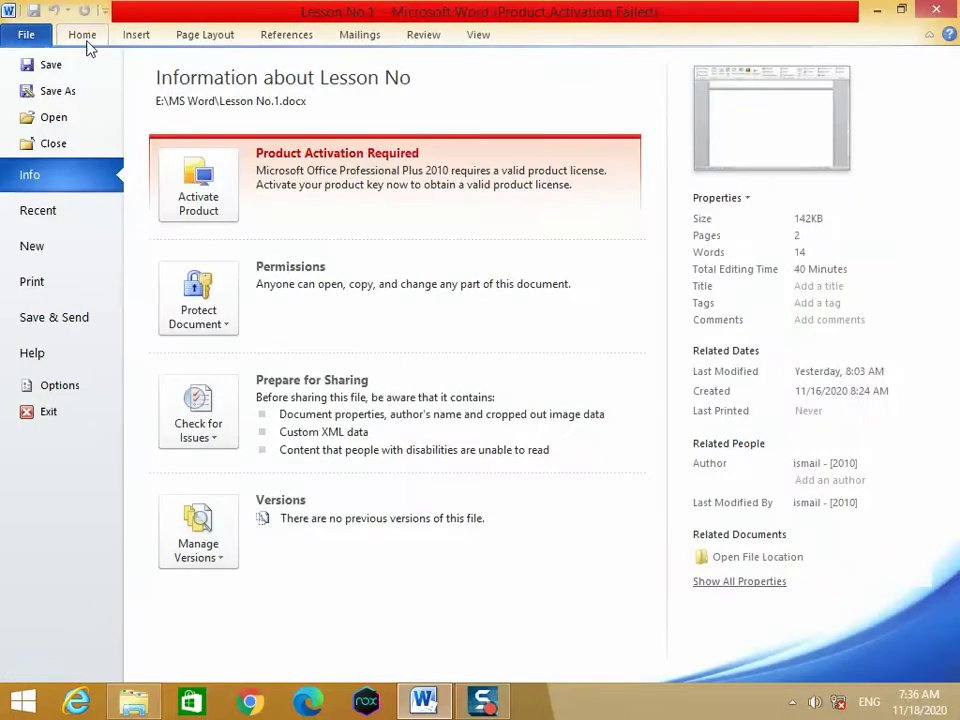
{"action": "left_click", "coordinate": [88, 40]}
{"action": "left_click", "coordinate": [145, 38]}
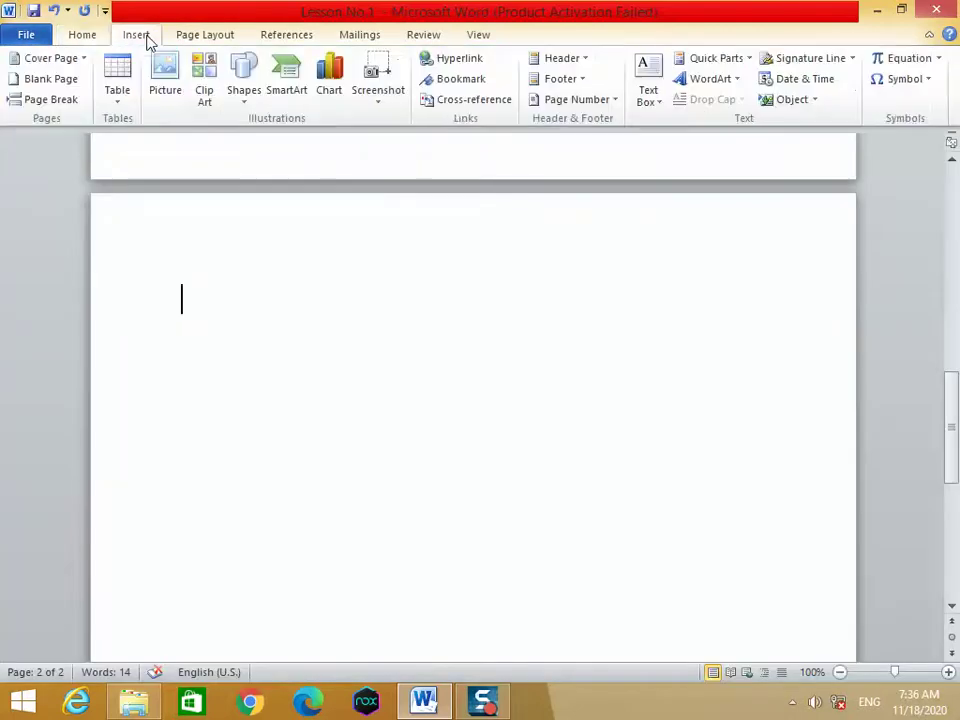
Switch the ribbon to Page Layout and review the blank second page.
{"action": "left_click", "coordinate": [219, 39]}
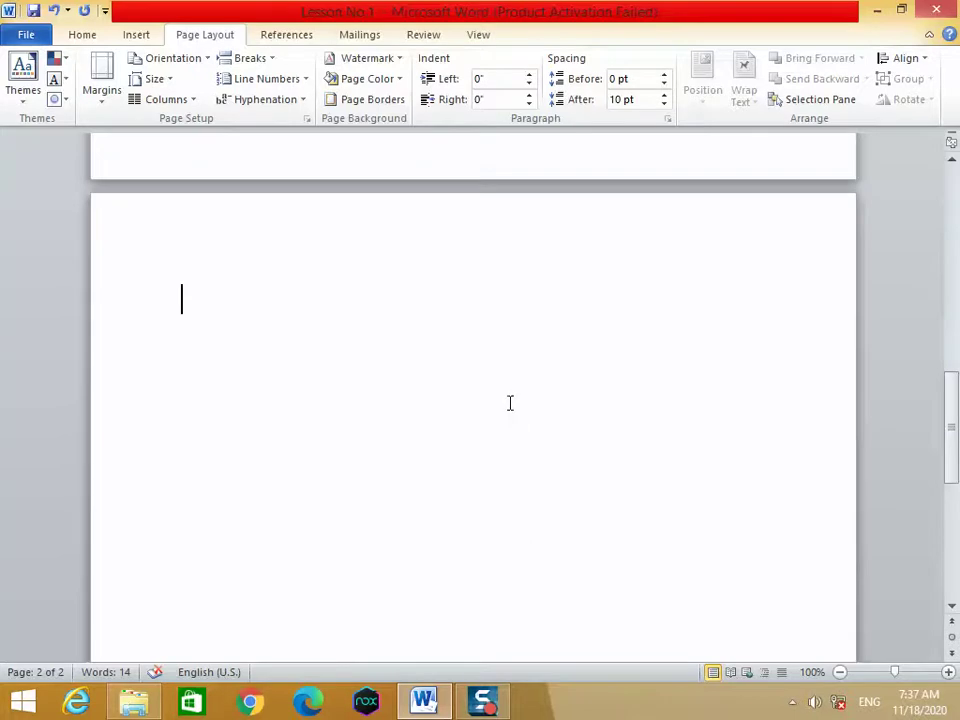
{"action": "scroll", "coordinate": [473, 343], "scroll_direction": "up", "scroll_amount": 2}
{"action": "scroll", "coordinate": [473, 343], "scroll_direction": "down", "scroll_amount": 2}
{"action": "scroll", "coordinate": [309, 257], "scroll_direction": "down", "scroll_amount": 2}
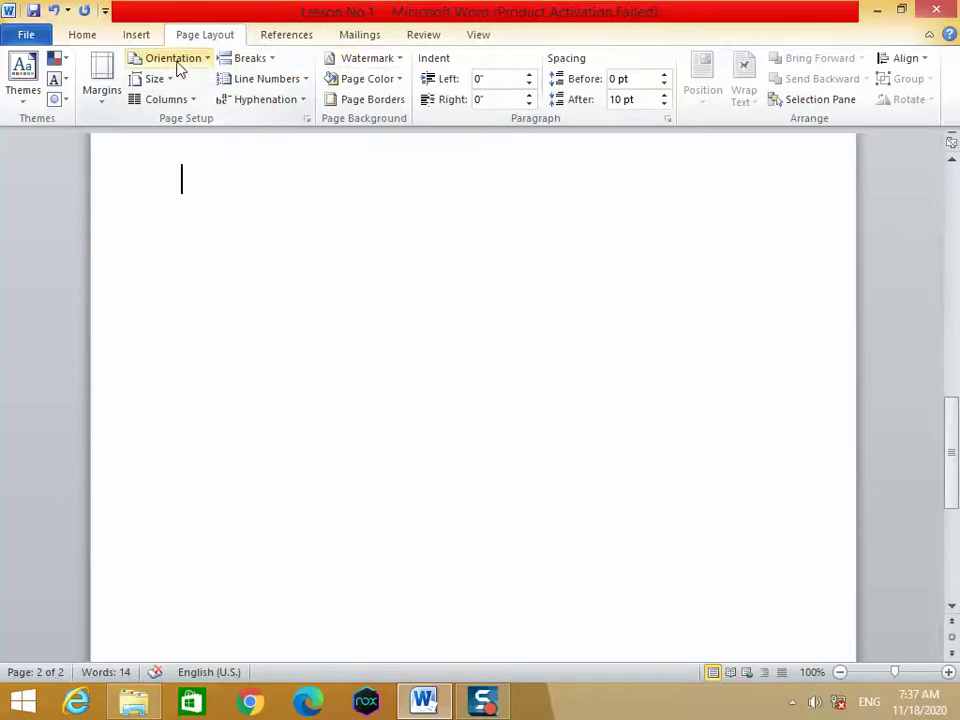
{"action": "left_click", "coordinate": [209, 59]}
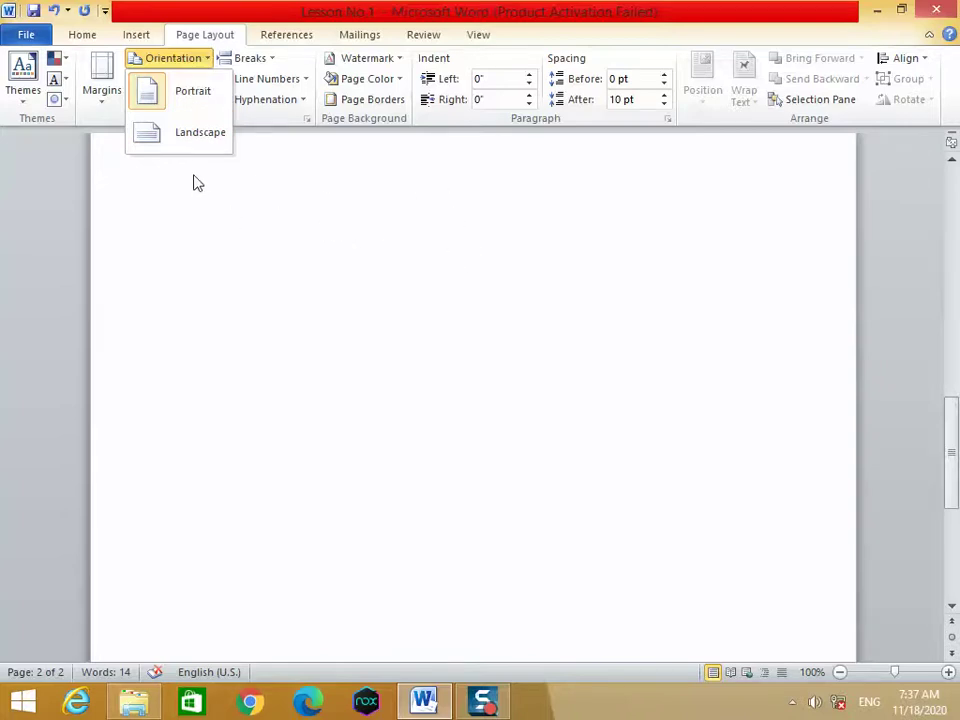
{"action": "left_click", "coordinate": [203, 140]}
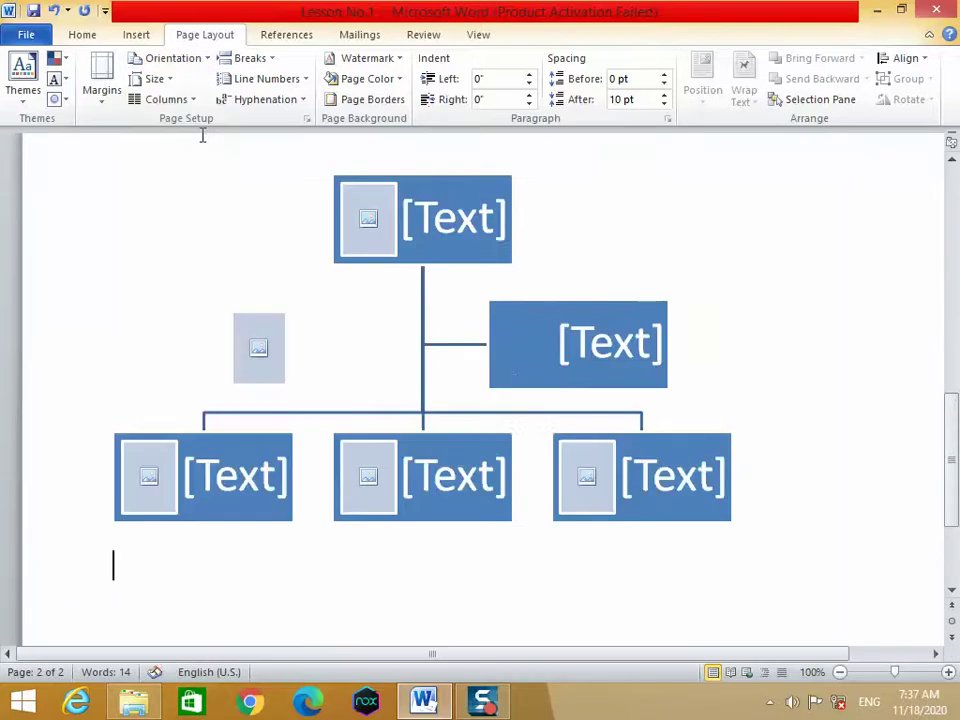
{"action": "scroll", "coordinate": [251, 232], "scroll_direction": "up", "scroll_amount": 5}
{"action": "scroll", "coordinate": [251, 229], "scroll_direction": "down", "scroll_amount": 4}
{"action": "scroll", "coordinate": [251, 229], "scroll_direction": "down", "scroll_amount": 2}
{"action": "scroll", "coordinate": [251, 229], "scroll_direction": "down", "scroll_amount": 2}
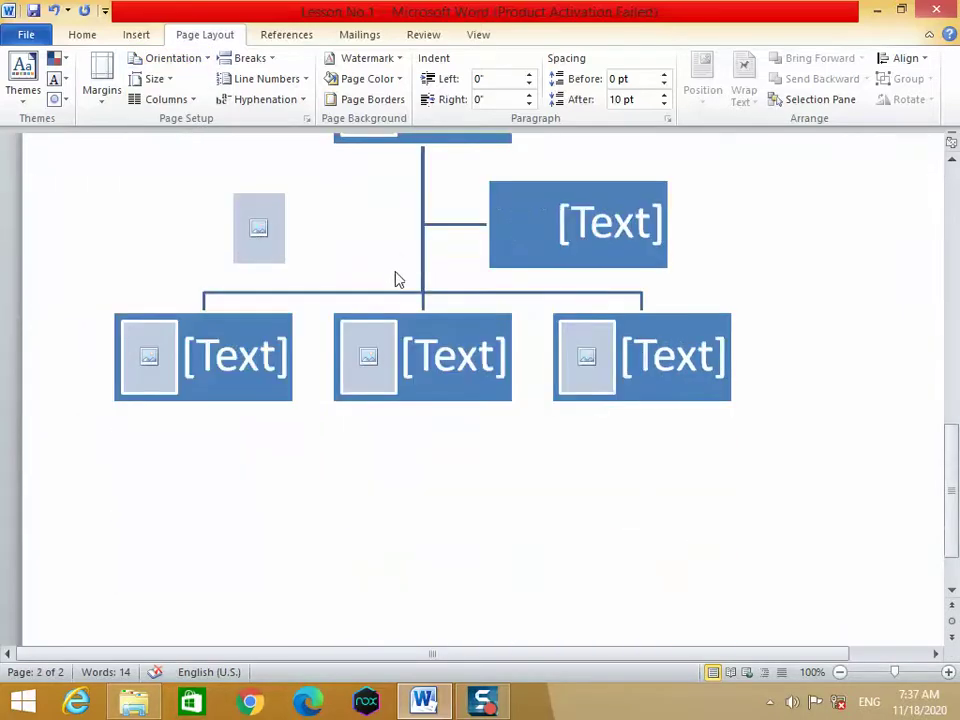
{"action": "left_click", "coordinate": [840, 673]}
{"action": "left_click", "coordinate": [840, 673]}
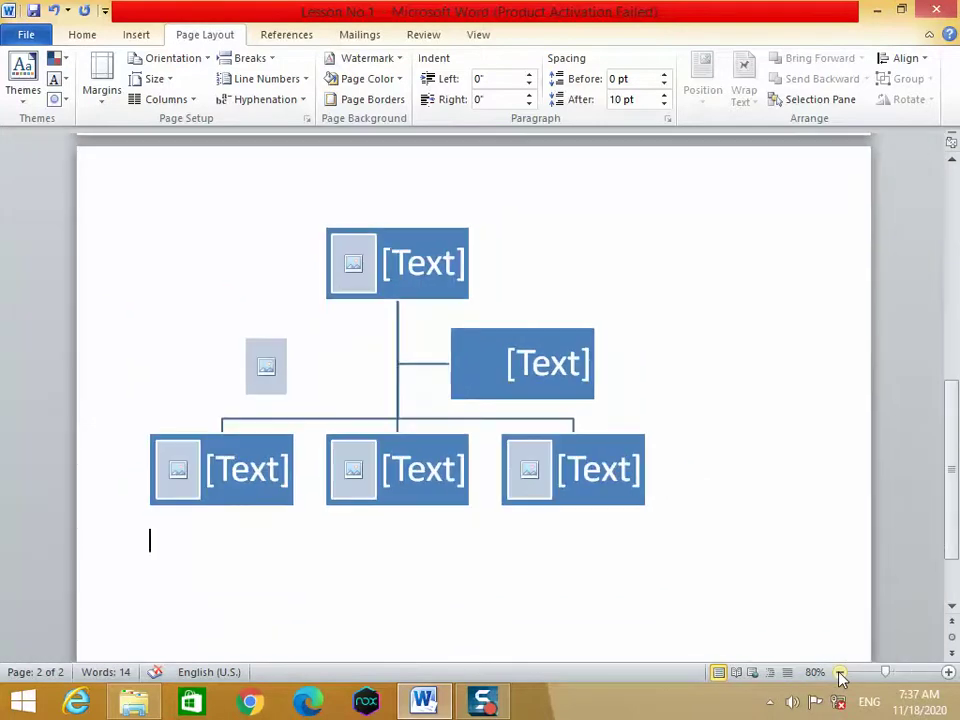
{"action": "left_click", "coordinate": [840, 673]}
{"action": "left_click", "coordinate": [840, 673]}
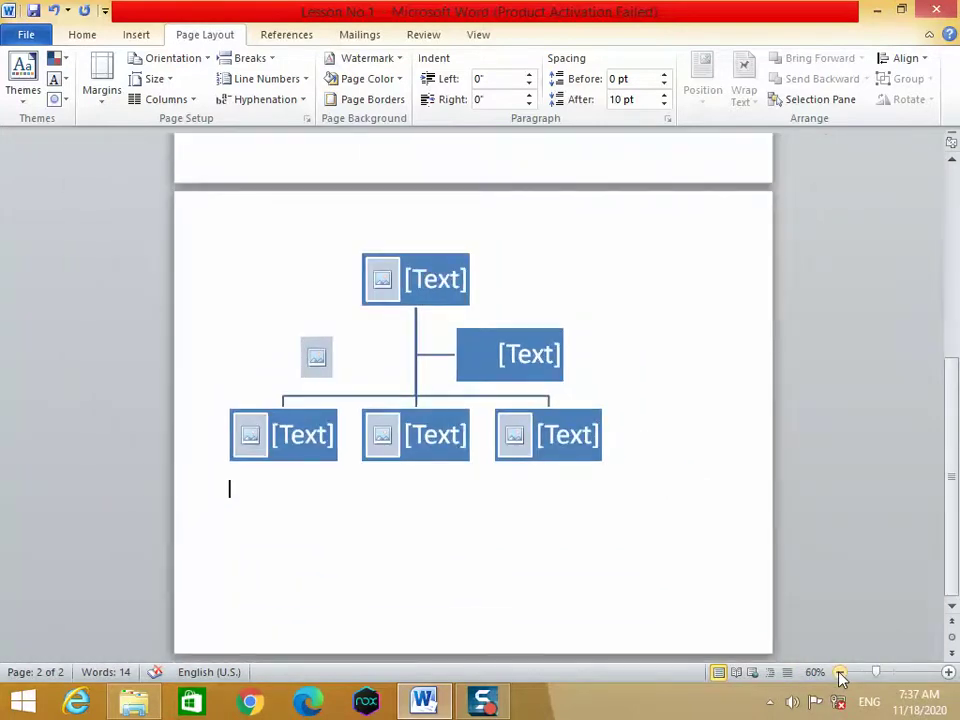
{"action": "scroll", "coordinate": [632, 501], "scroll_direction": "up", "scroll_amount": 3}
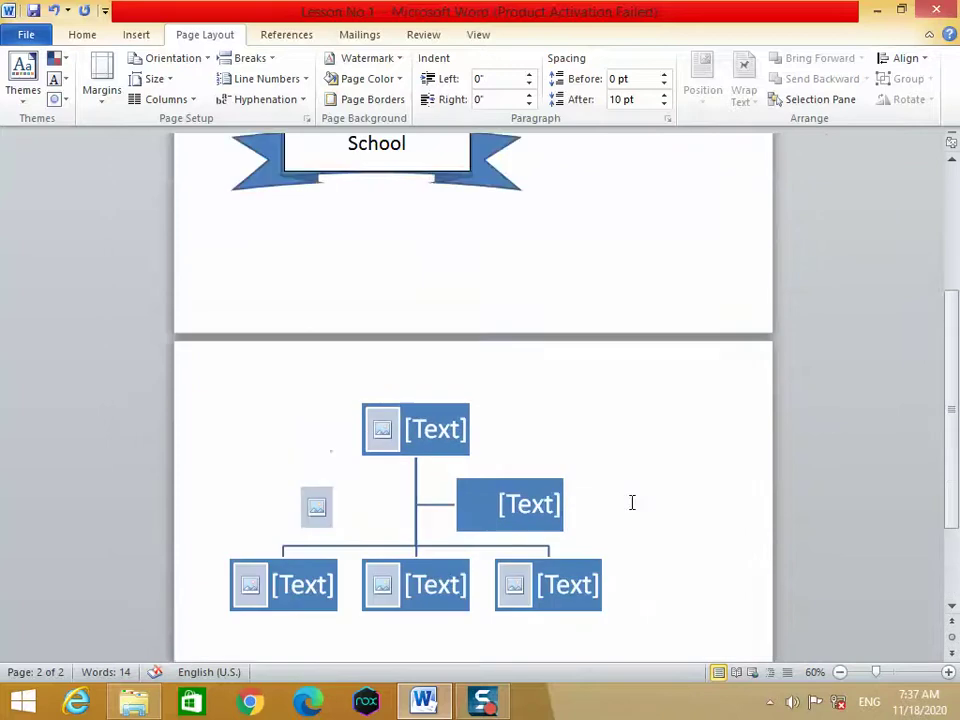
{"action": "scroll", "coordinate": [632, 501], "scroll_direction": "down", "scroll_amount": 3}
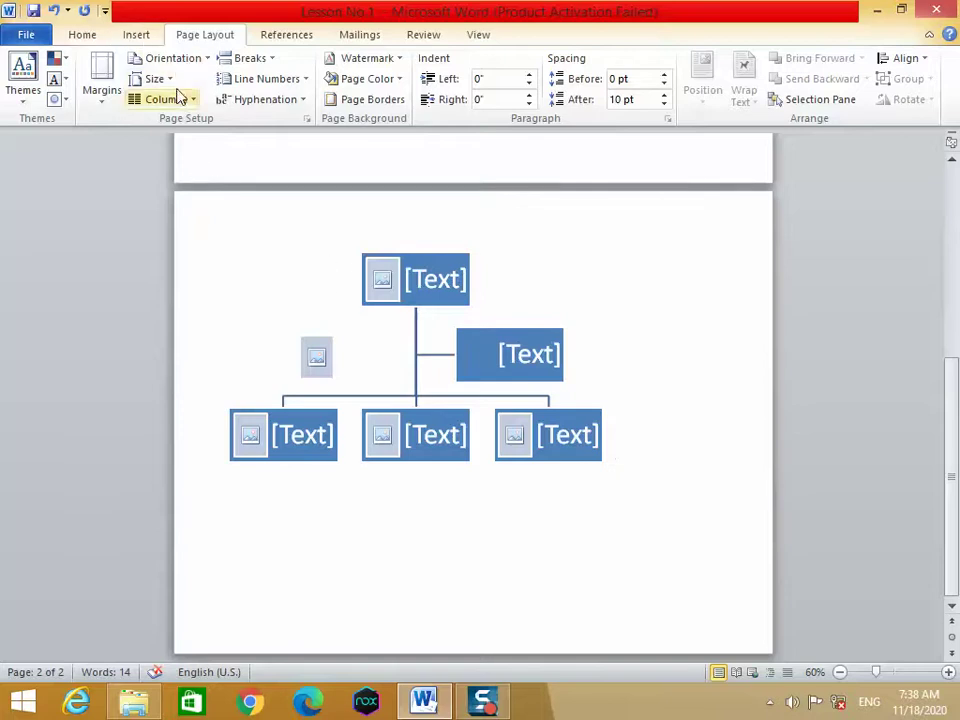
{"action": "left_click", "coordinate": [209, 60]}
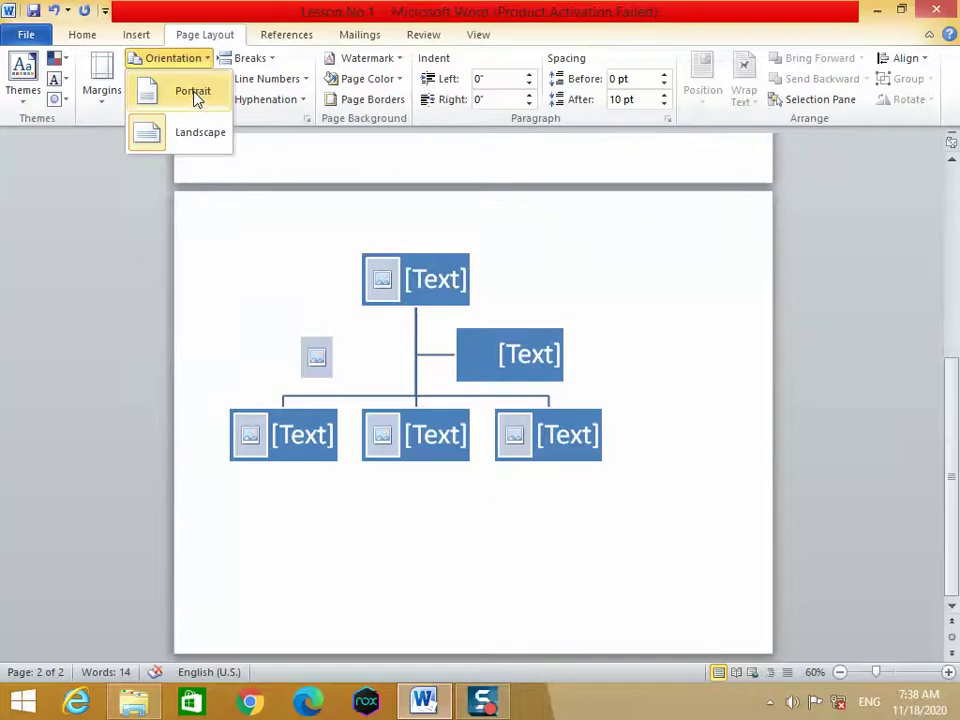
{"action": "left_click", "coordinate": [195, 97]}
{"action": "scroll", "coordinate": [612, 340], "scroll_direction": "up", "scroll_amount": 3}
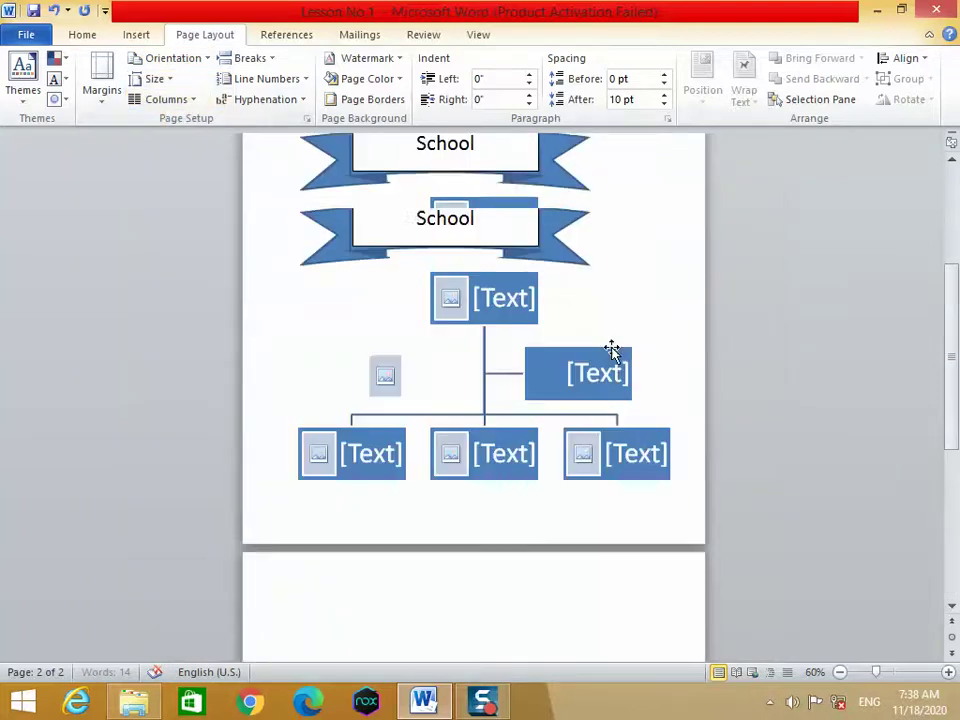
{"action": "scroll", "coordinate": [612, 349], "scroll_direction": "up", "scroll_amount": 3}
{"action": "scroll", "coordinate": [612, 347], "scroll_direction": "down", "scroll_amount": 5}
{"action": "scroll", "coordinate": [612, 347], "scroll_direction": "down", "scroll_amount": 3}
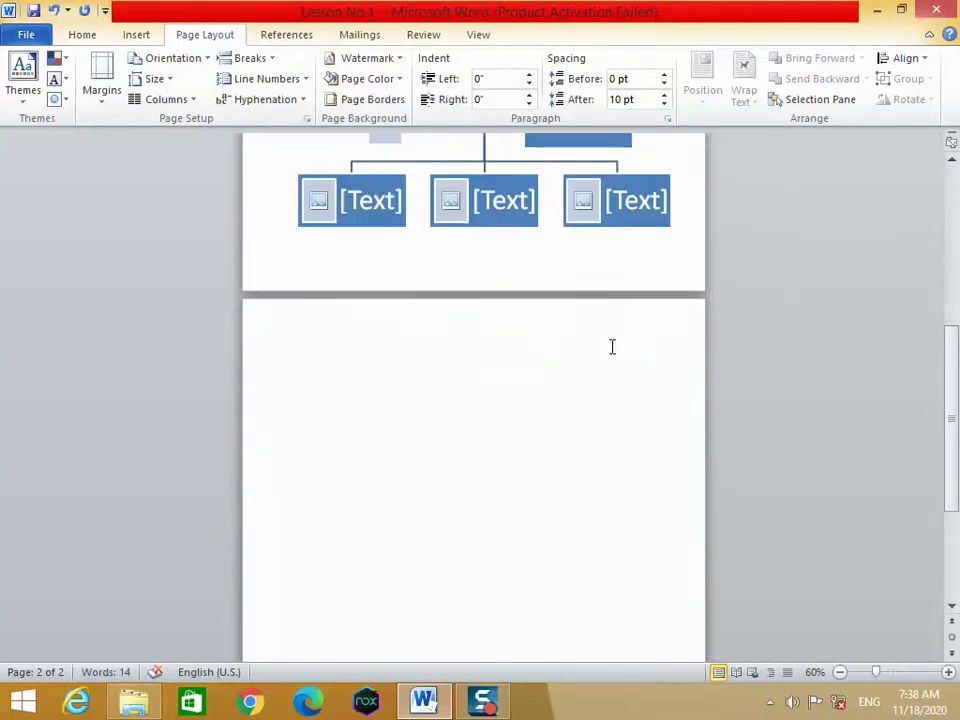
{"action": "left_click", "coordinate": [160, 79]}
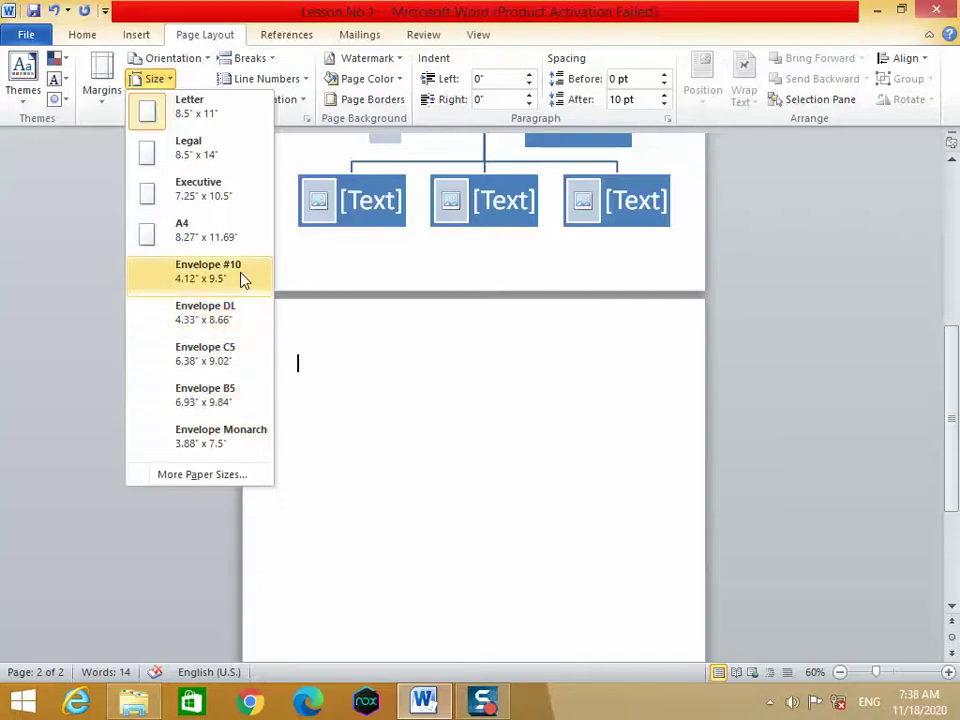
{"action": "left_click", "coordinate": [340, 262]}
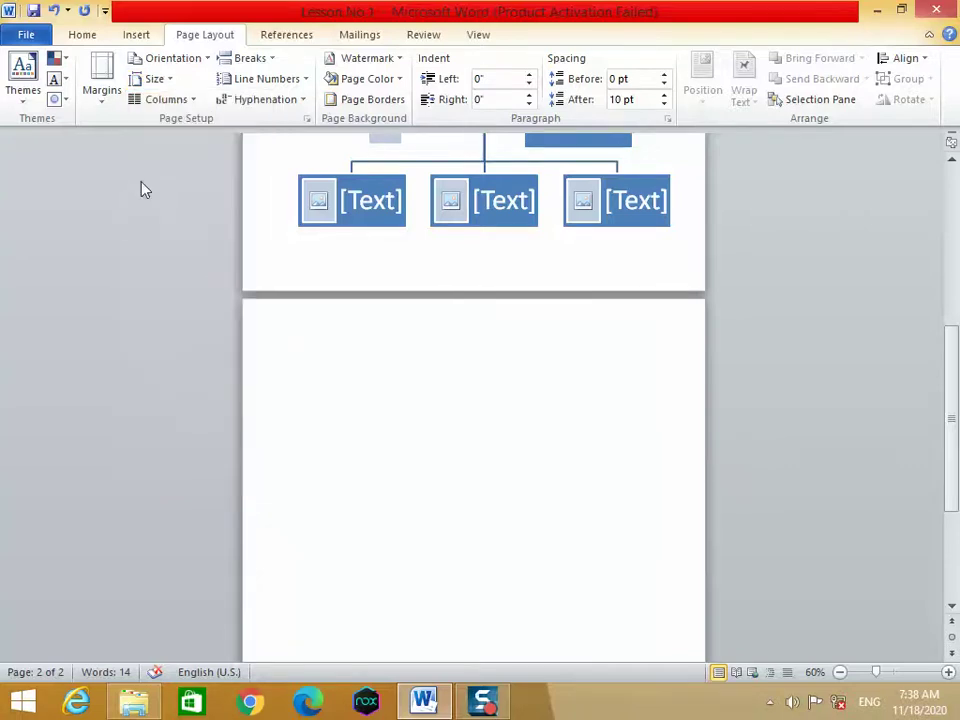
Lay the content out in three columns, zoom back to 100%, and select the School banner.
{"action": "left_click", "coordinate": [194, 104]}
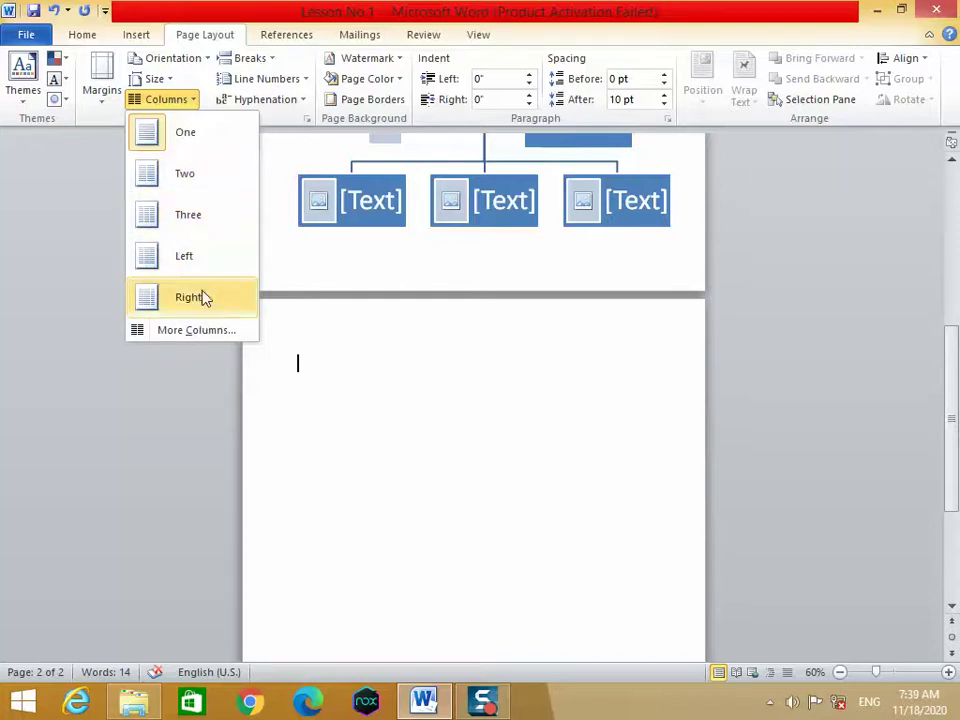
{"action": "left_click", "coordinate": [195, 216]}
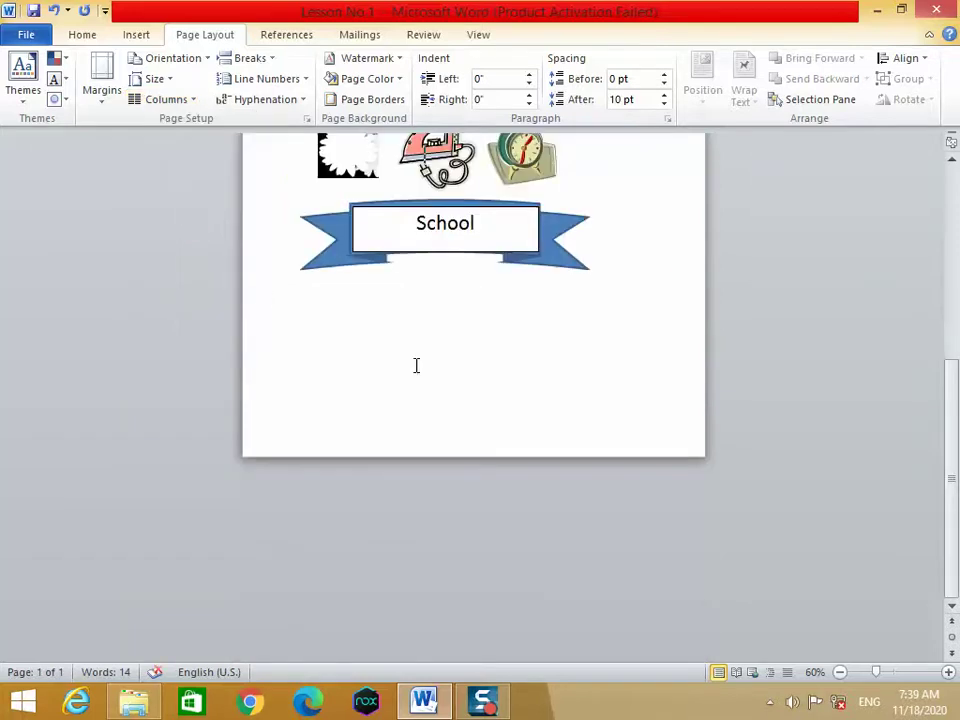
{"action": "scroll", "coordinate": [416, 366], "scroll_direction": "up", "scroll_amount": 5}
{"action": "scroll", "coordinate": [416, 366], "scroll_direction": "down", "scroll_amount": 2}
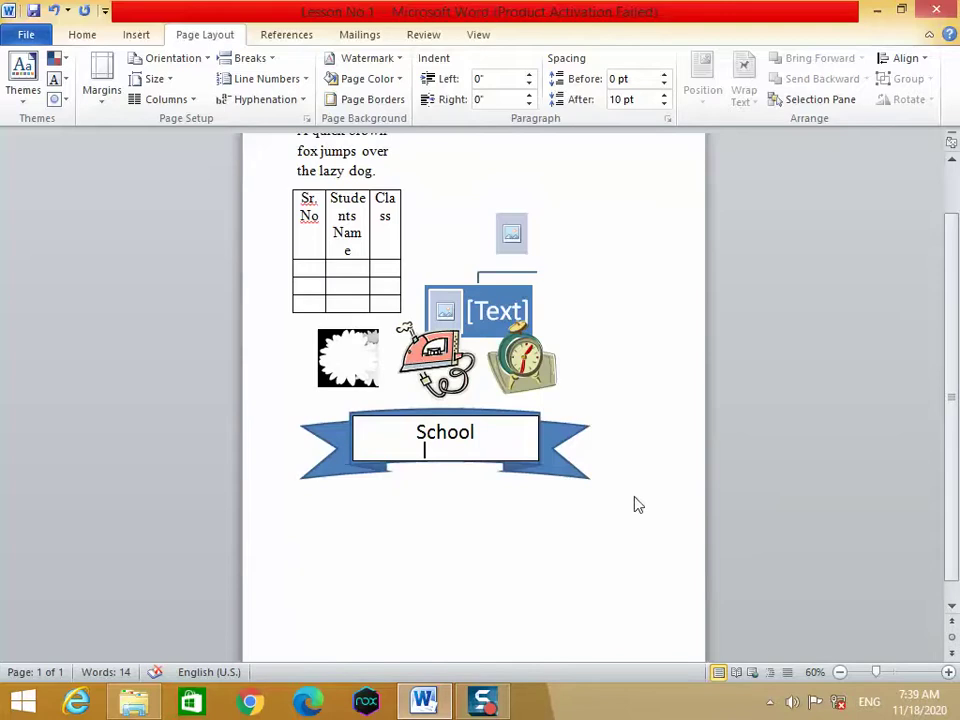
{"action": "left_click", "coordinate": [948, 672]}
{"action": "left_click", "coordinate": [948, 672]}
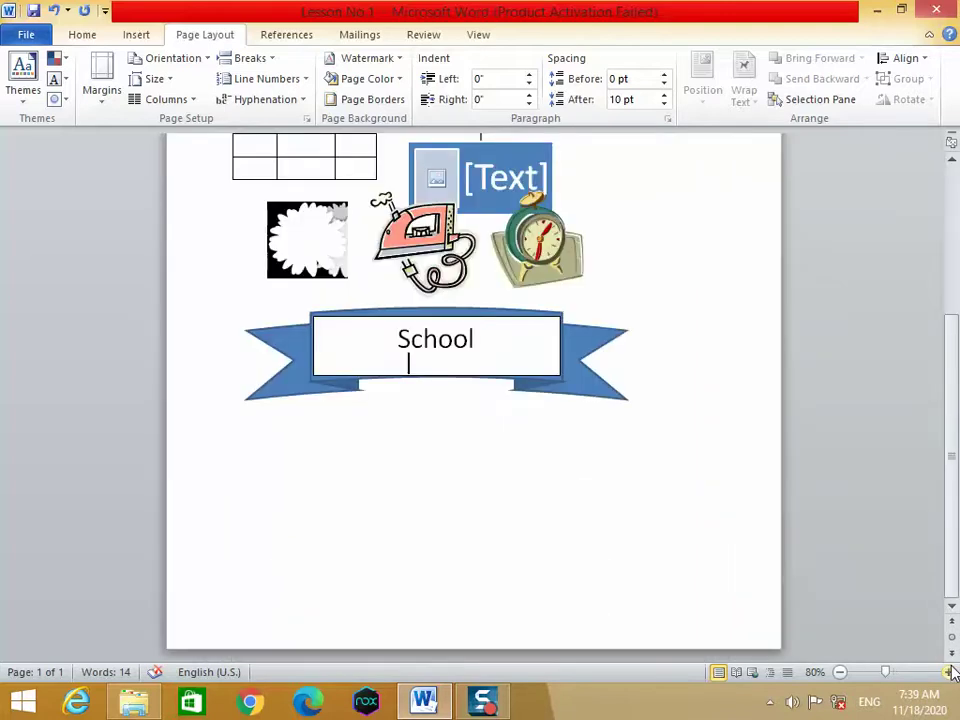
{"action": "left_click", "coordinate": [948, 672]}
{"action": "left_click", "coordinate": [948, 672]}
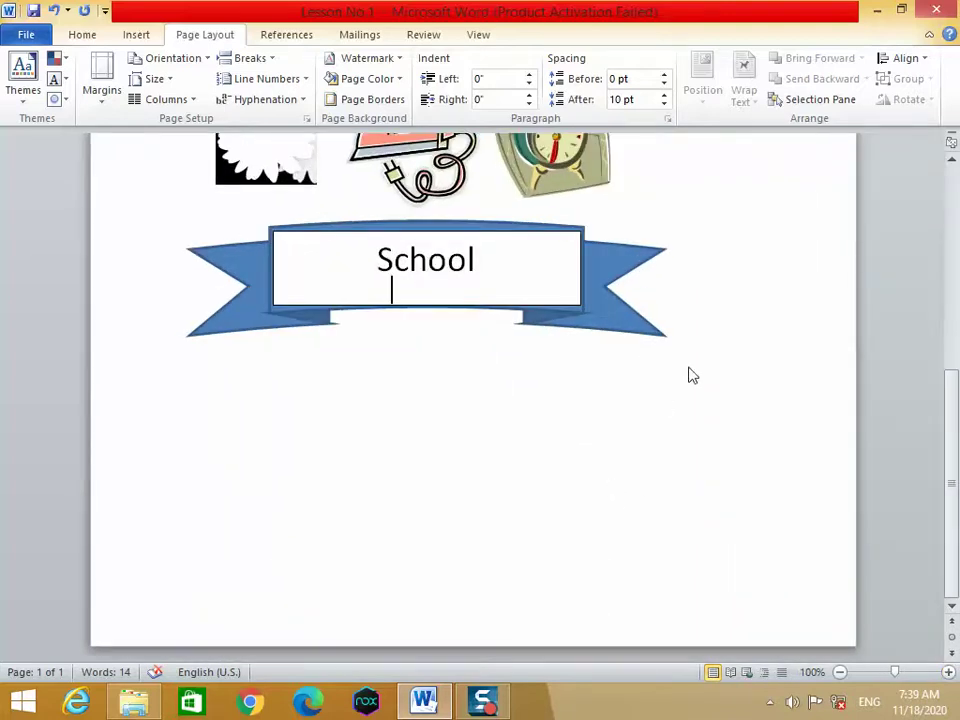
{"action": "left_click", "coordinate": [662, 333]}
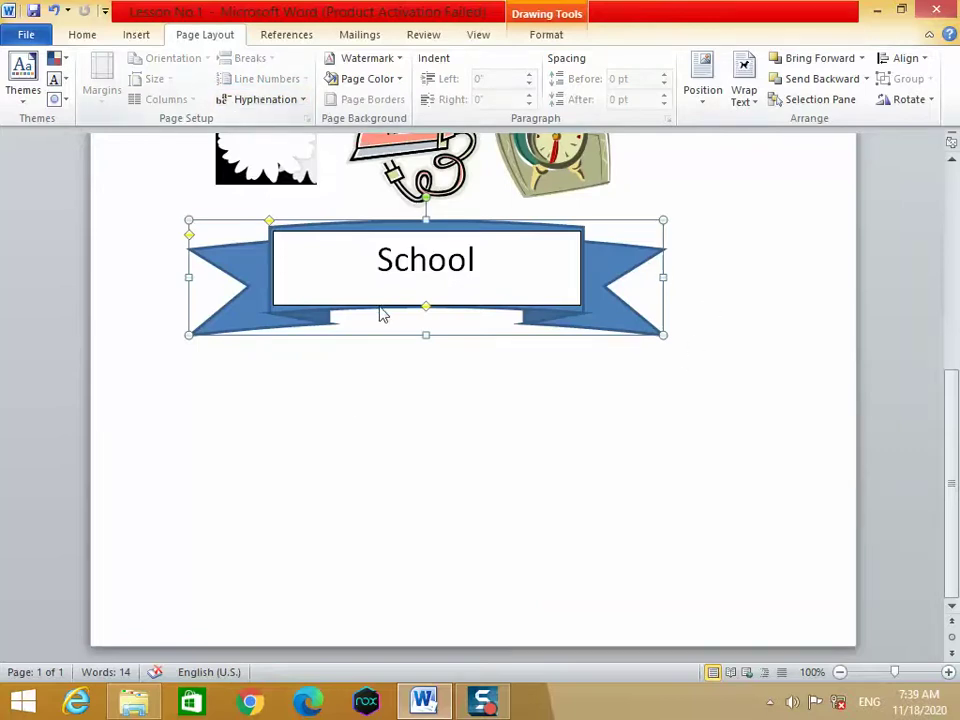
{"action": "left_click", "coordinate": [364, 409]}
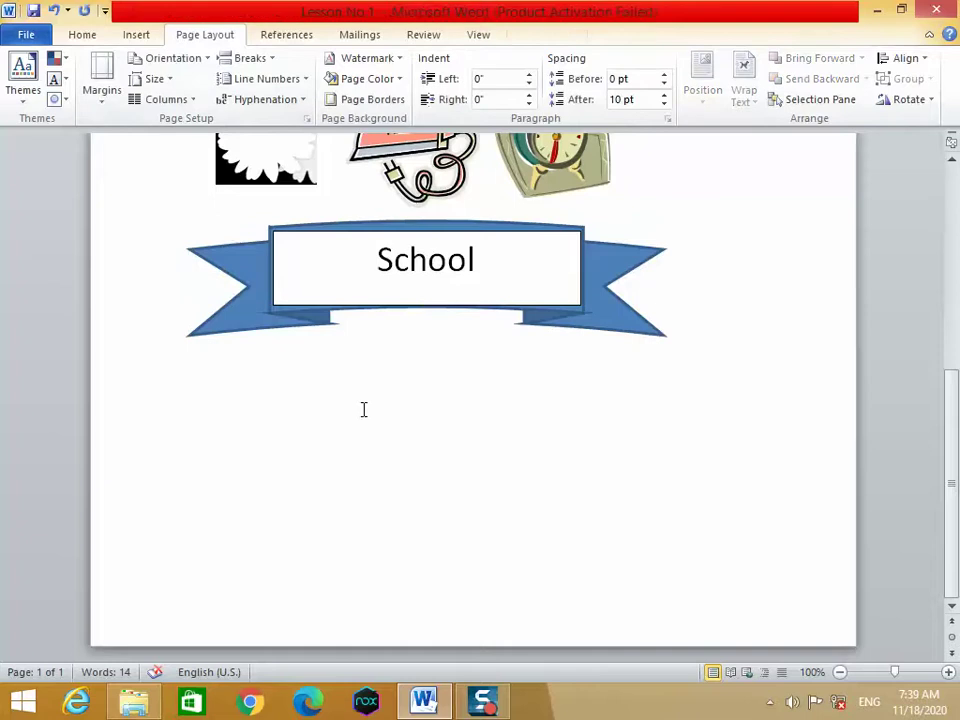
{"action": "left_click", "coordinate": [268, 60]}
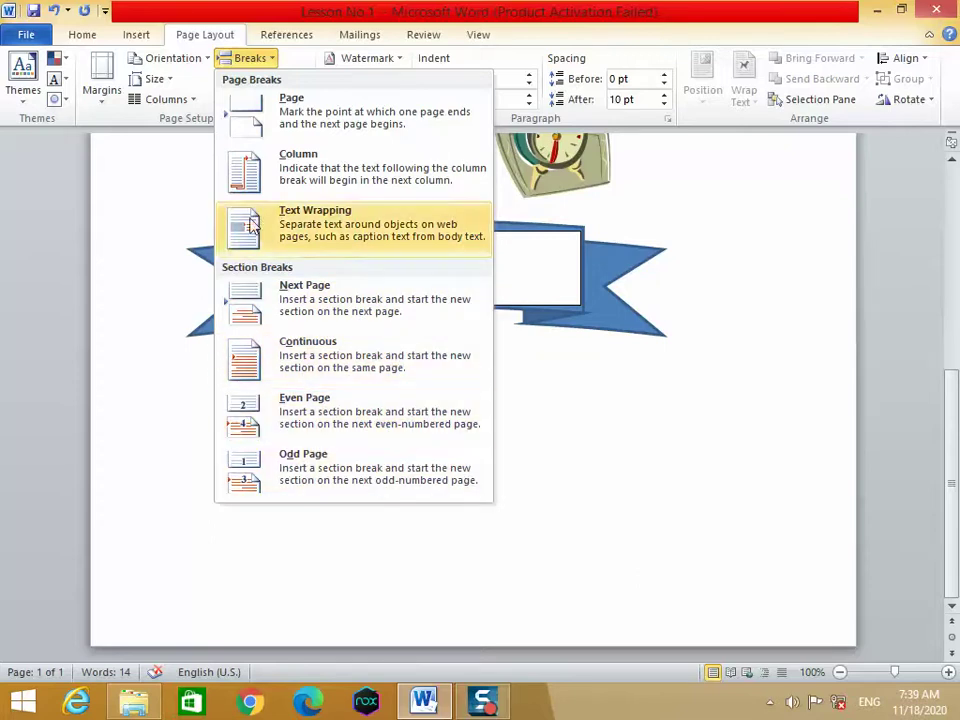
{"action": "left_click", "coordinate": [198, 190]}
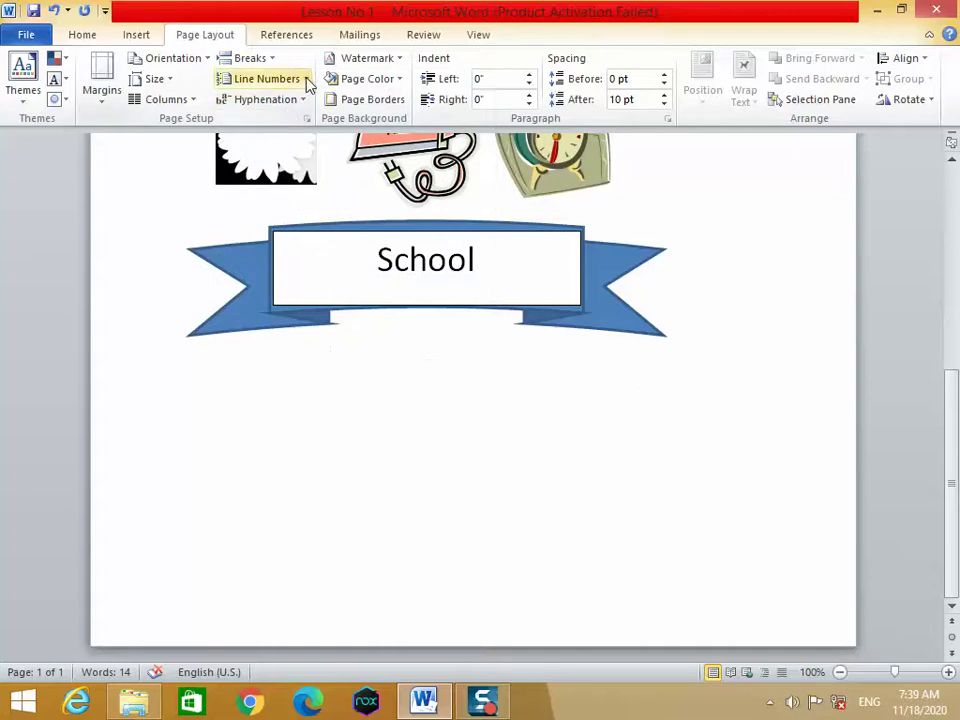
{"action": "left_click", "coordinate": [308, 86]}
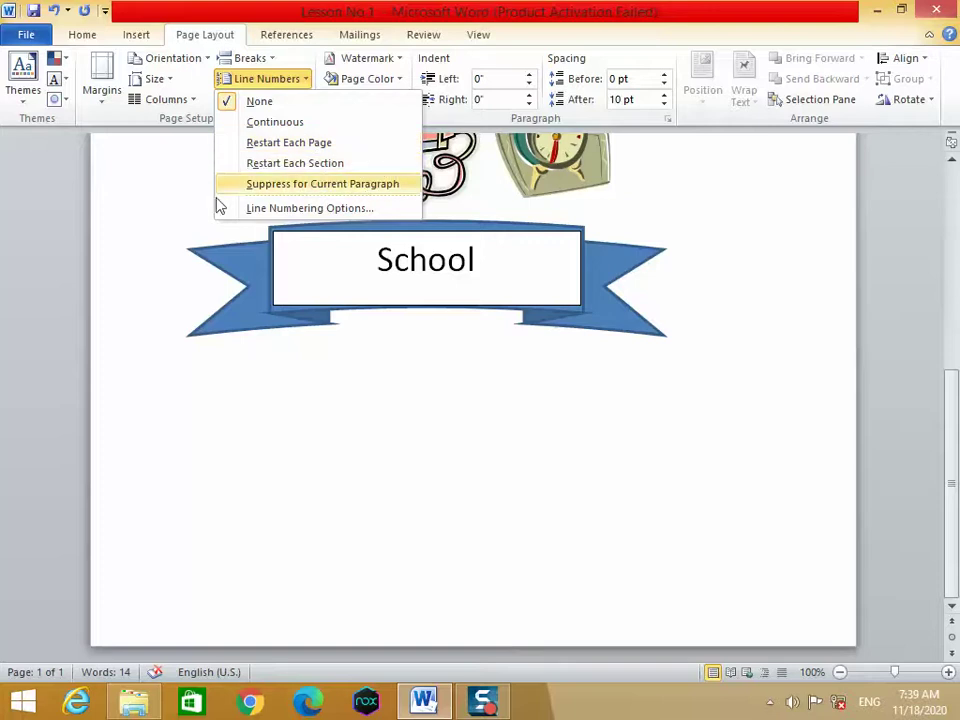
{"action": "left_click", "coordinate": [200, 222]}
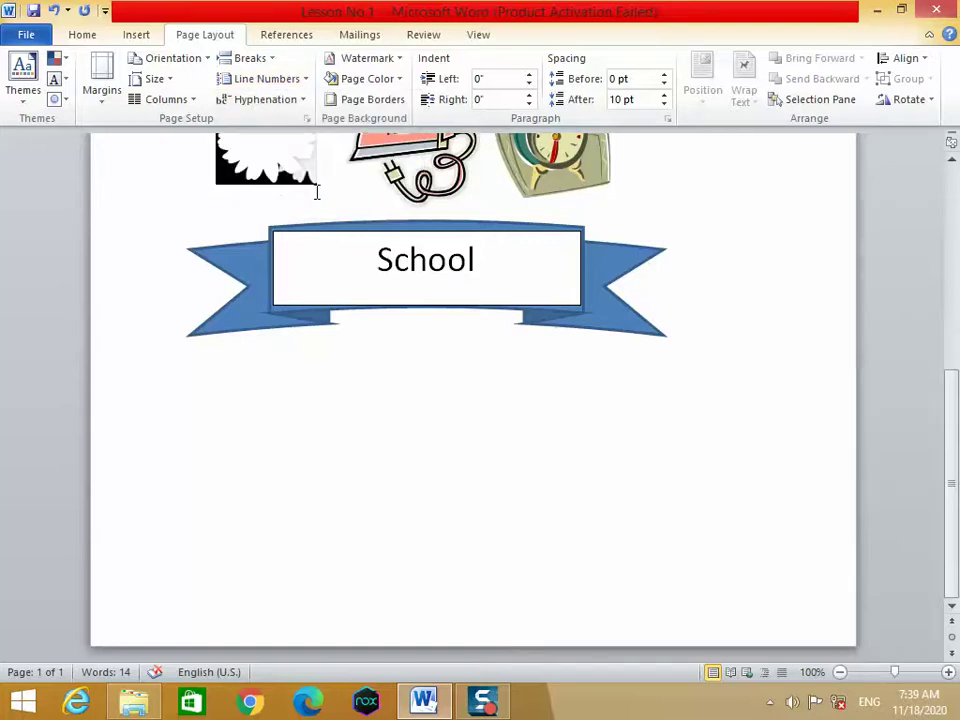
Delete the blue banner shape and School text box, then type Malik below the clip art.
{"action": "left_click", "coordinate": [540, 332]}
{"action": "key", "text": "Delete"}
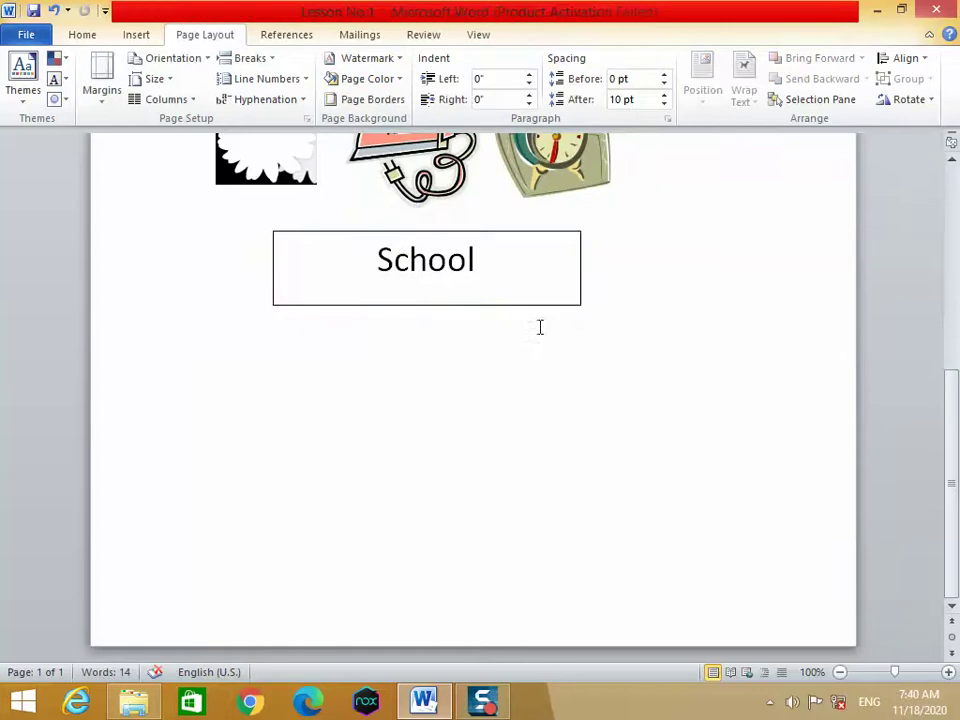
{"action": "left_click", "coordinate": [528, 306]}
{"action": "key", "text": "Delete"}
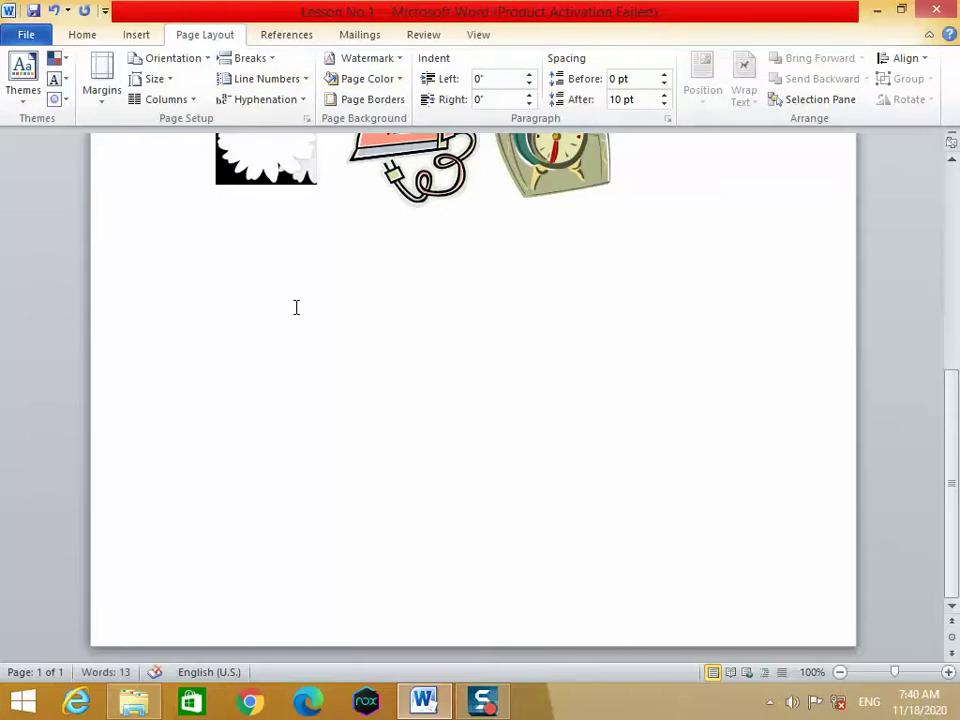
{"action": "type", "text": "Ma"}
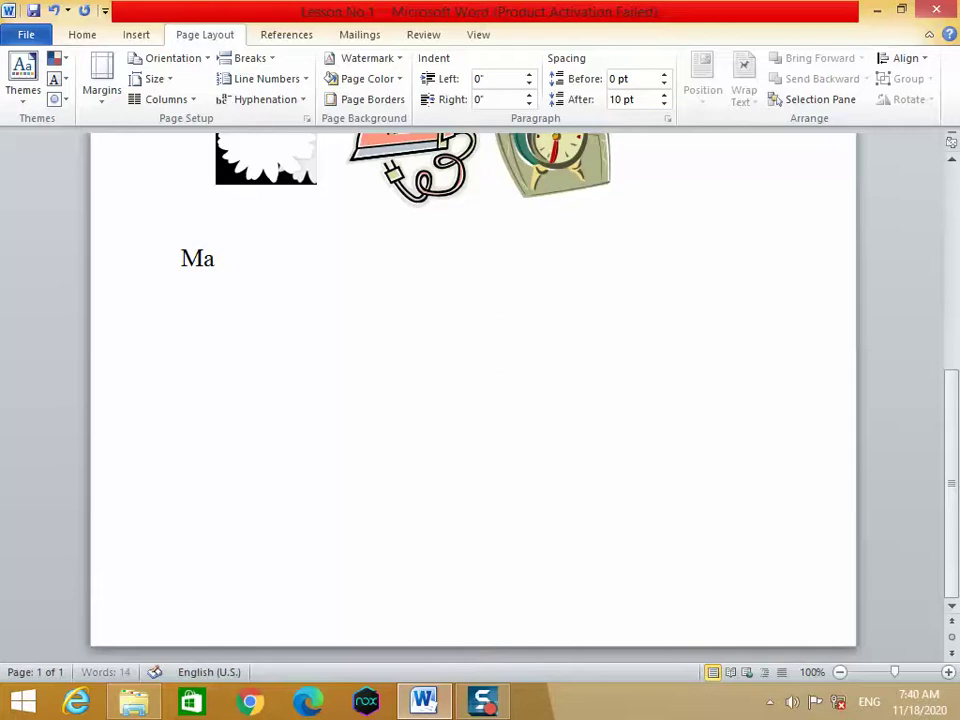
{"action": "type", "text": "lik"}
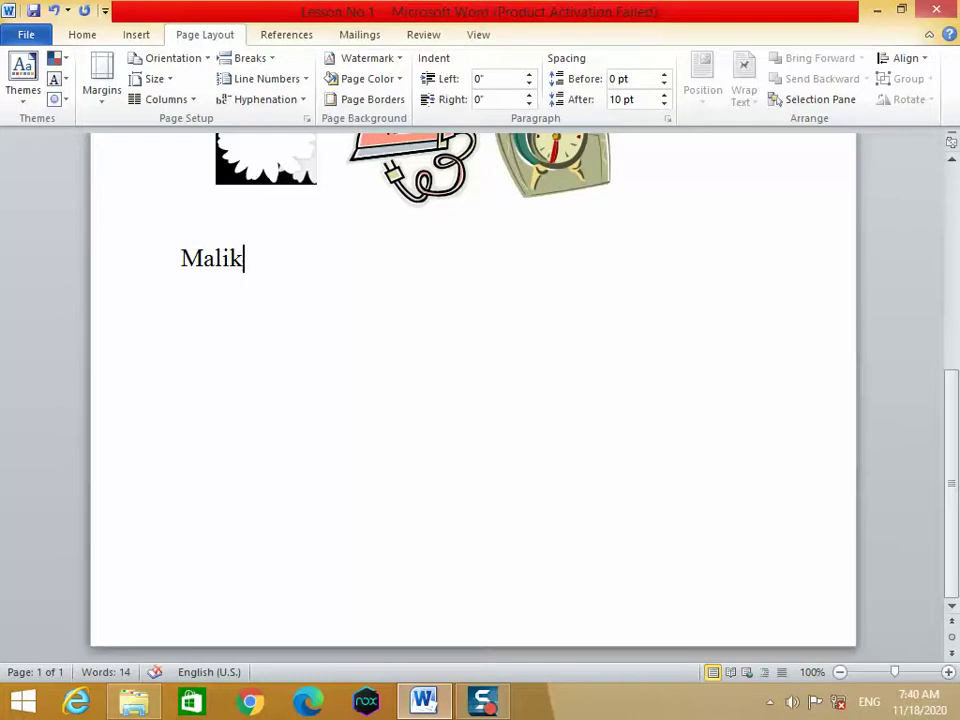
Enlarge the word Malik to 24 pt and shift it in from the left margin.
{"action": "double_click", "coordinate": [206, 266]}
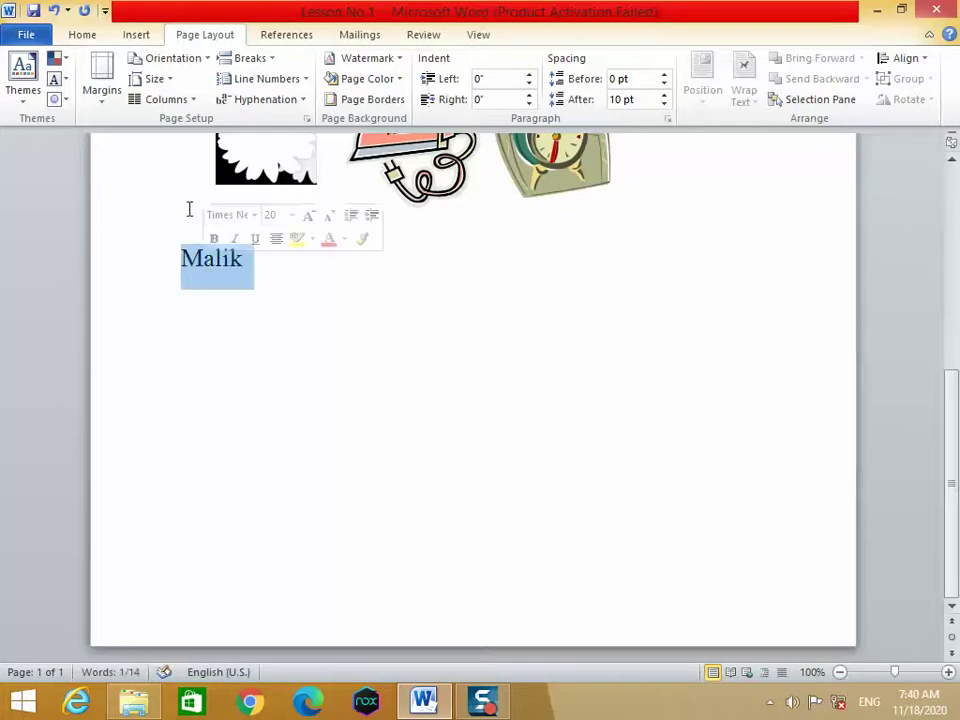
{"action": "left_click", "coordinate": [308, 216]}
{"action": "left_click", "coordinate": [308, 216]}
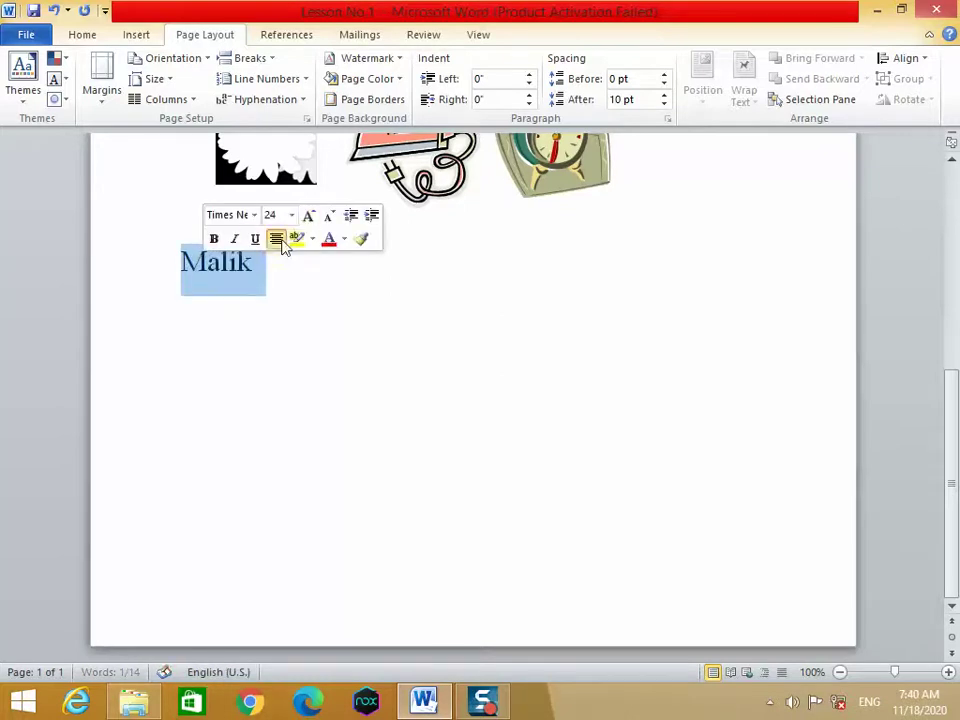
{"action": "left_click", "coordinate": [276, 238]}
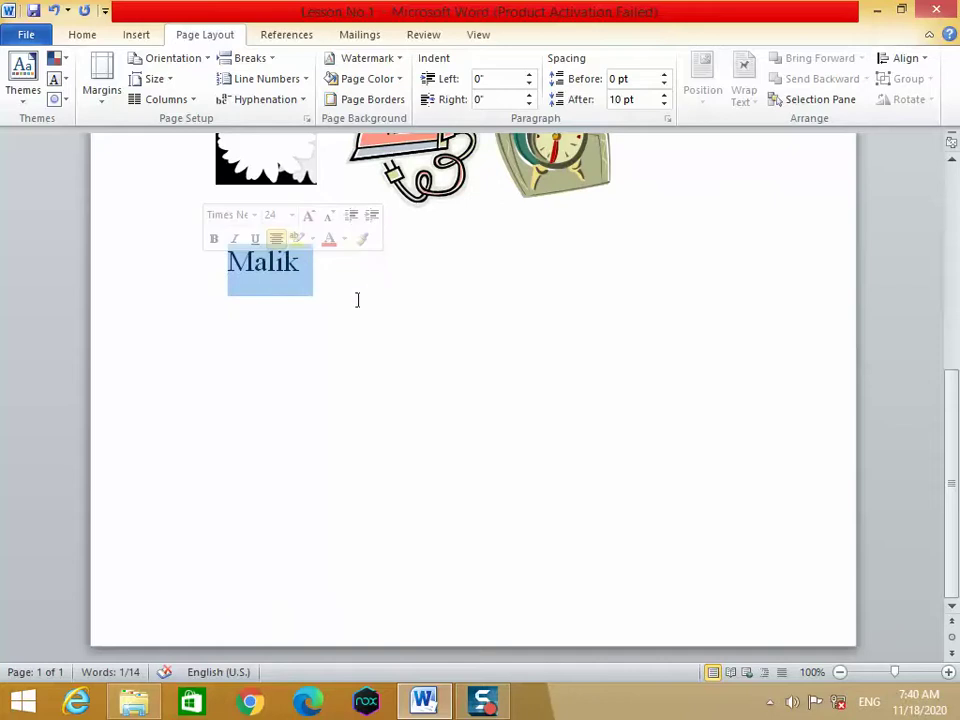
{"action": "left_click", "coordinate": [352, 301]}
{"action": "left_click_drag", "start_coordinate": [230, 262], "coordinate": [296, 262]}
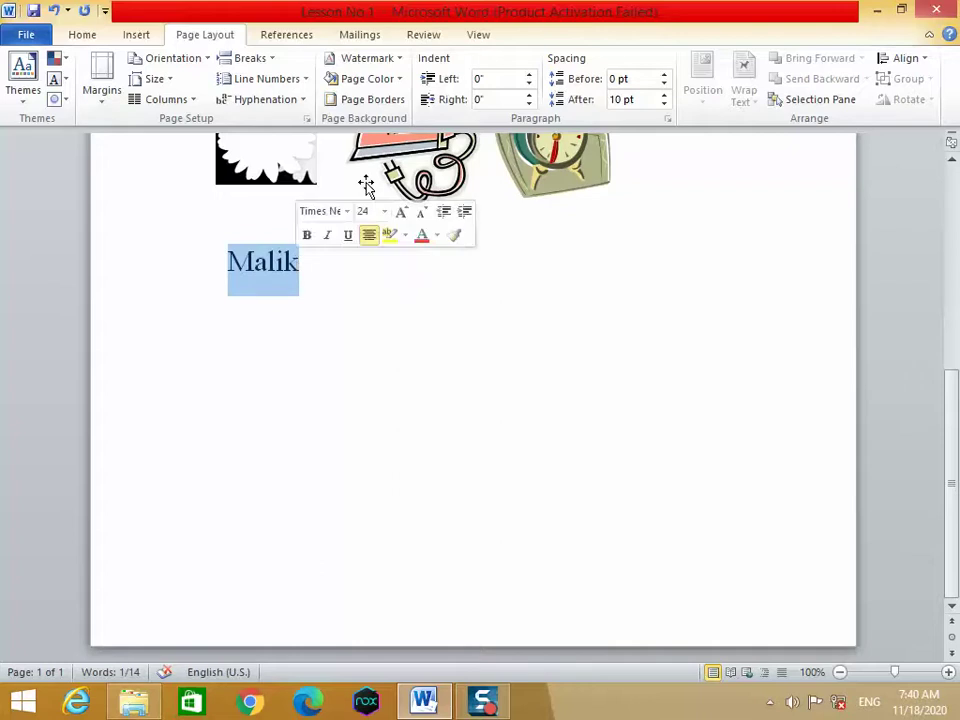
{"action": "left_click", "coordinate": [400, 57]}
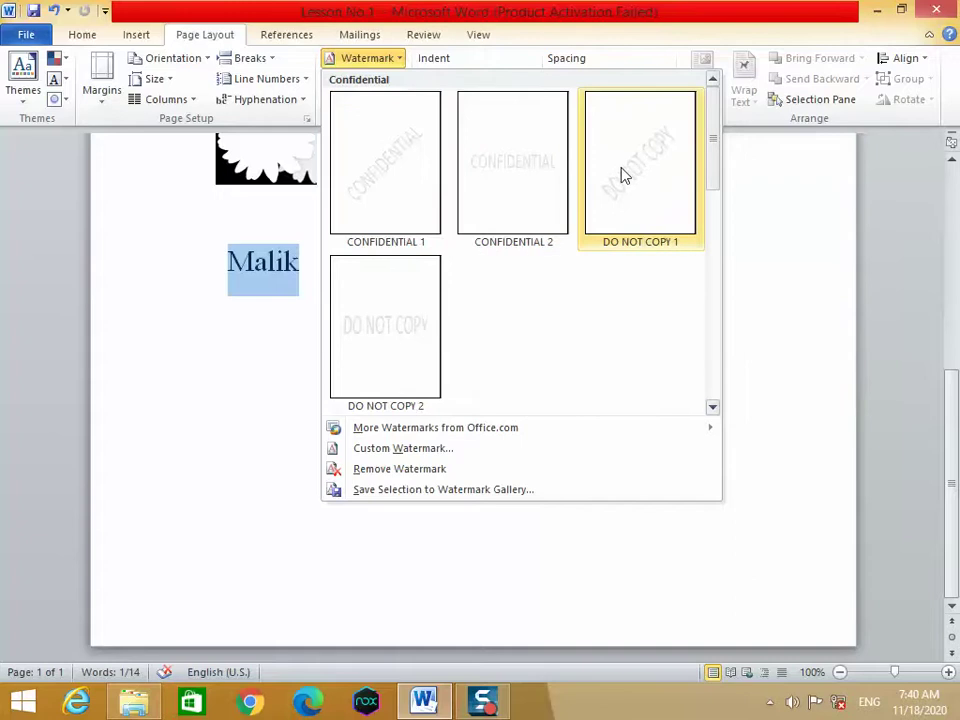
{"action": "left_click", "coordinate": [409, 332]}
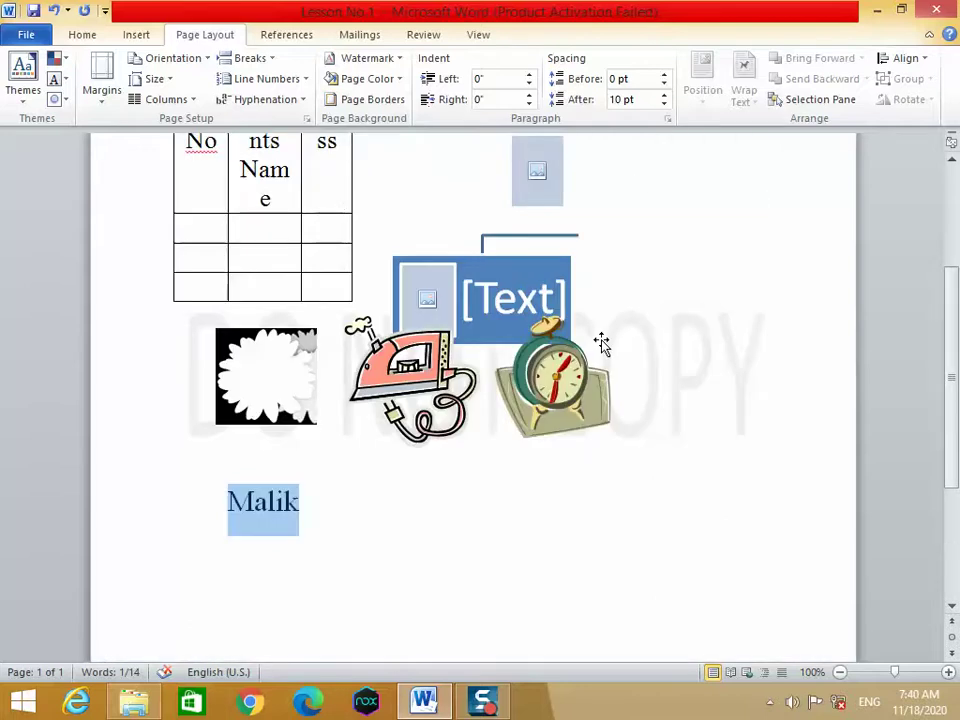
{"action": "left_click", "coordinate": [600, 344]}
{"action": "double_click", "coordinate": [293, 505]}
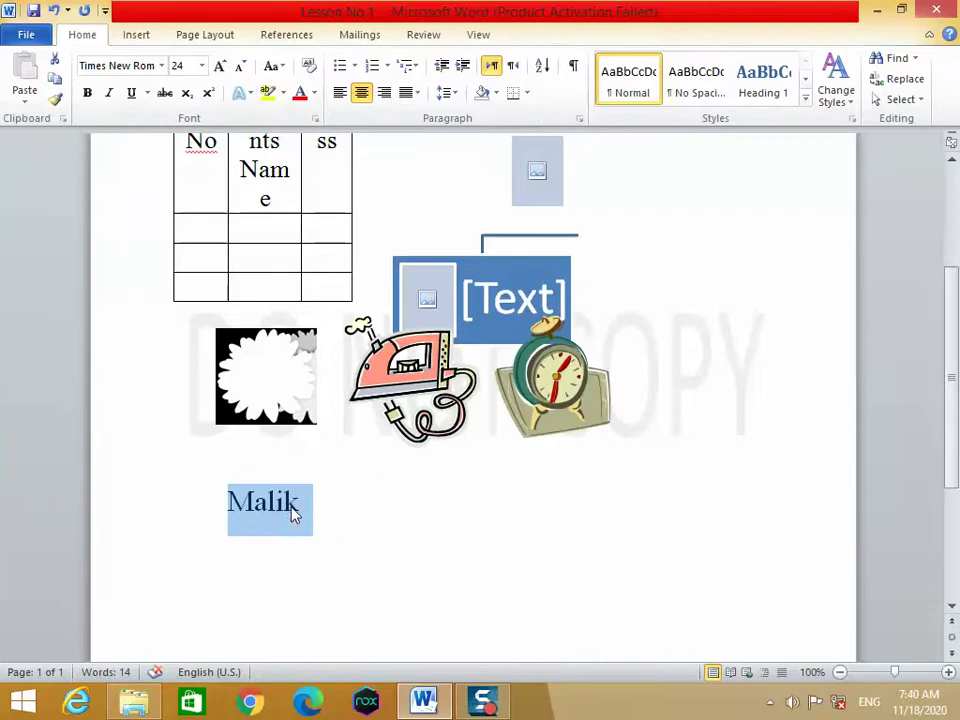
{"action": "left_click", "coordinate": [300, 41]}
{"action": "left_click", "coordinate": [216, 35]}
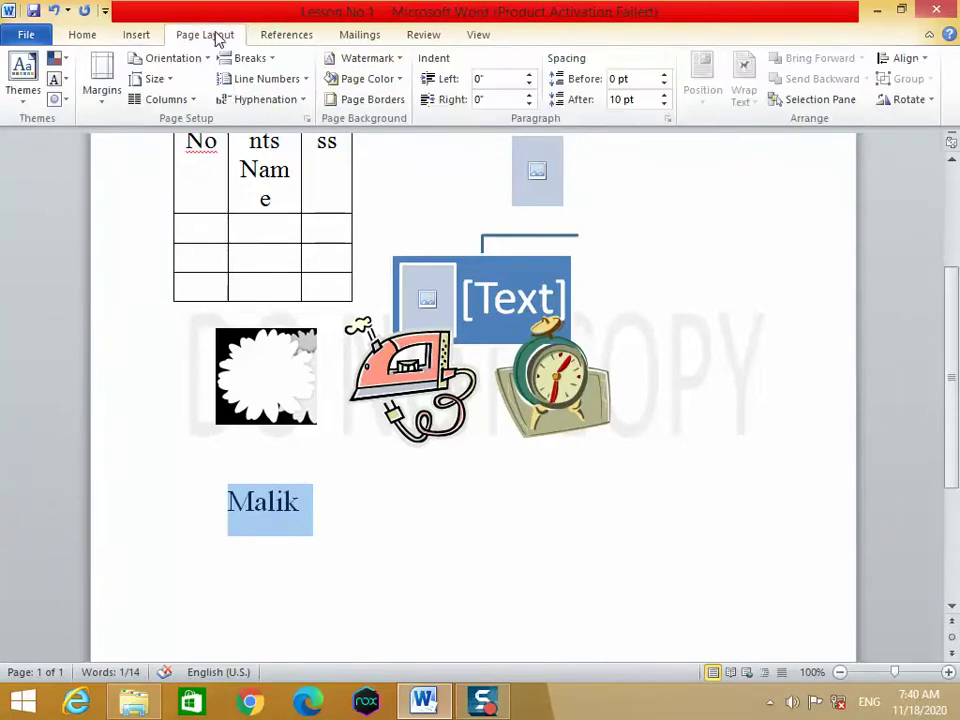
{"action": "left_click", "coordinate": [396, 57]}
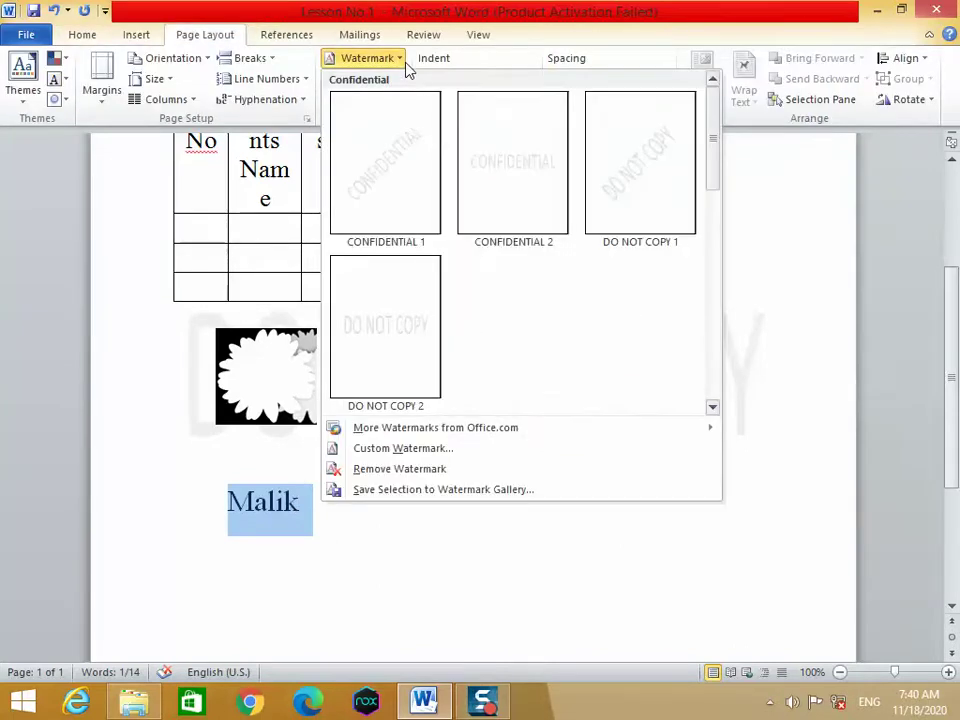
{"action": "left_click", "coordinate": [428, 470]}
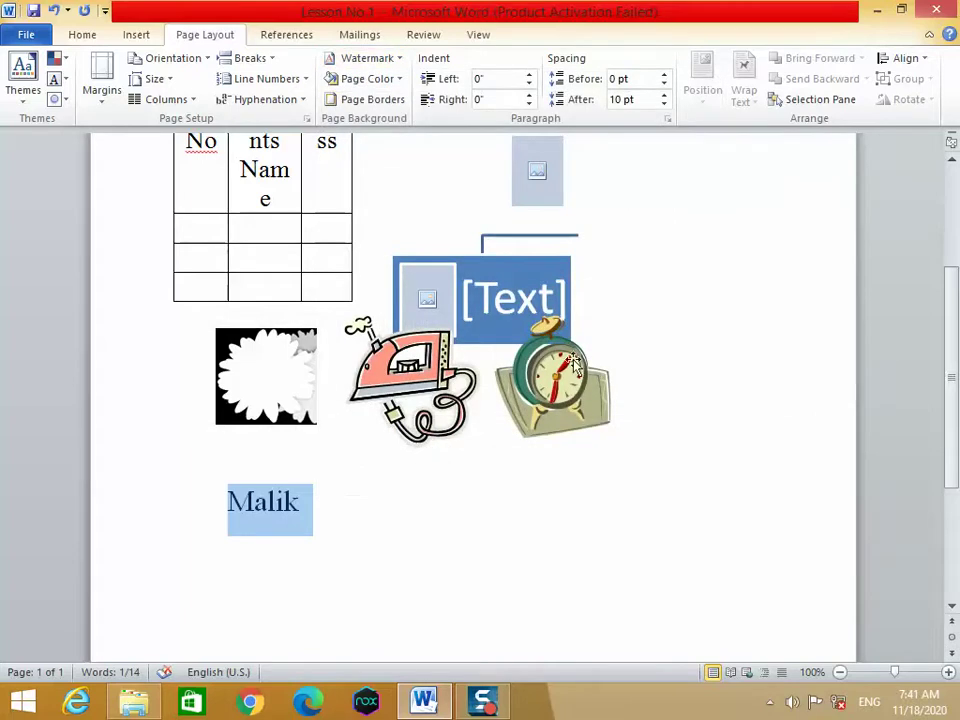
{"action": "scroll", "coordinate": [580, 398], "scroll_direction": "down", "scroll_amount": 4}
Delete the SmartArt diagram with the [Text] box next to the table.
{"action": "left_click", "coordinate": [555, 391]}
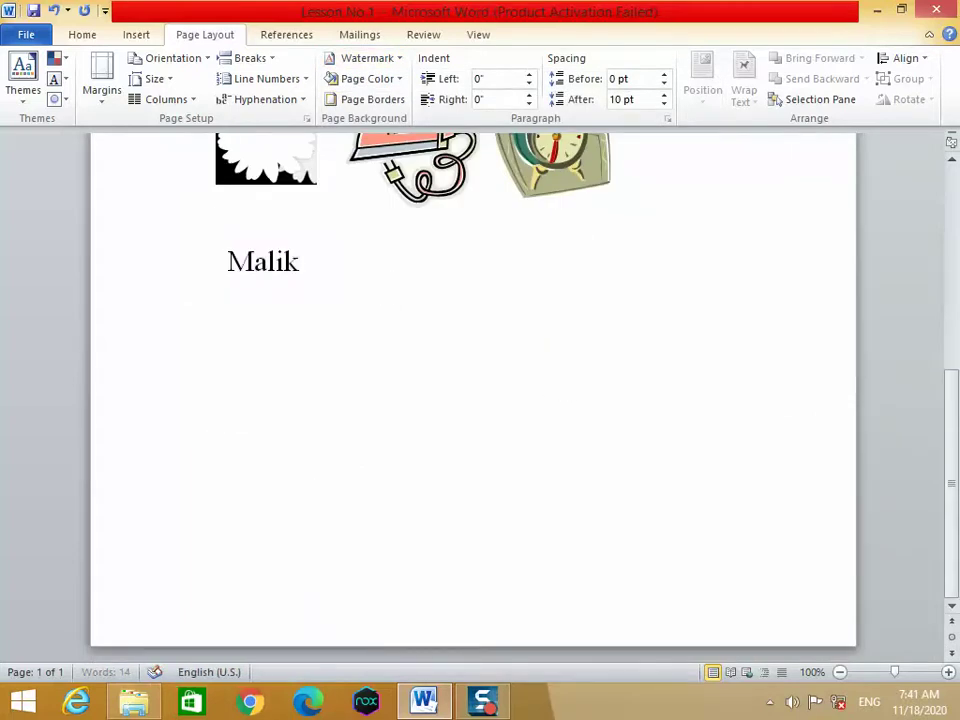
{"action": "scroll", "coordinate": [548, 393], "scroll_direction": "up", "scroll_amount": 7}
{"action": "scroll", "coordinate": [548, 393], "scroll_direction": "up", "scroll_amount": 1}
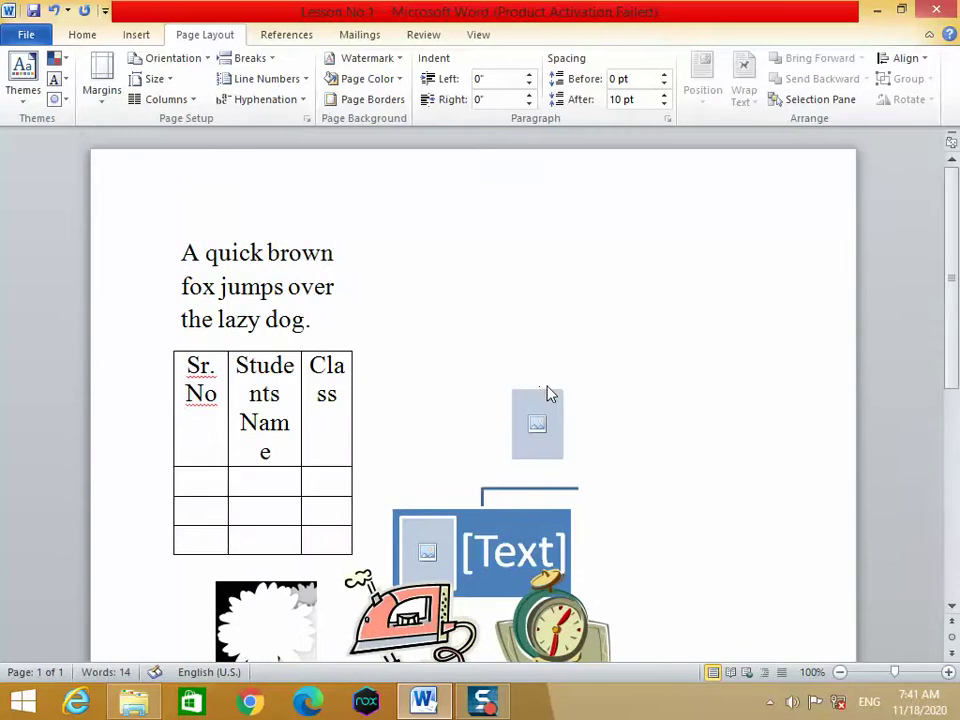
{"action": "scroll", "coordinate": [548, 393], "scroll_direction": "down", "scroll_amount": 8}
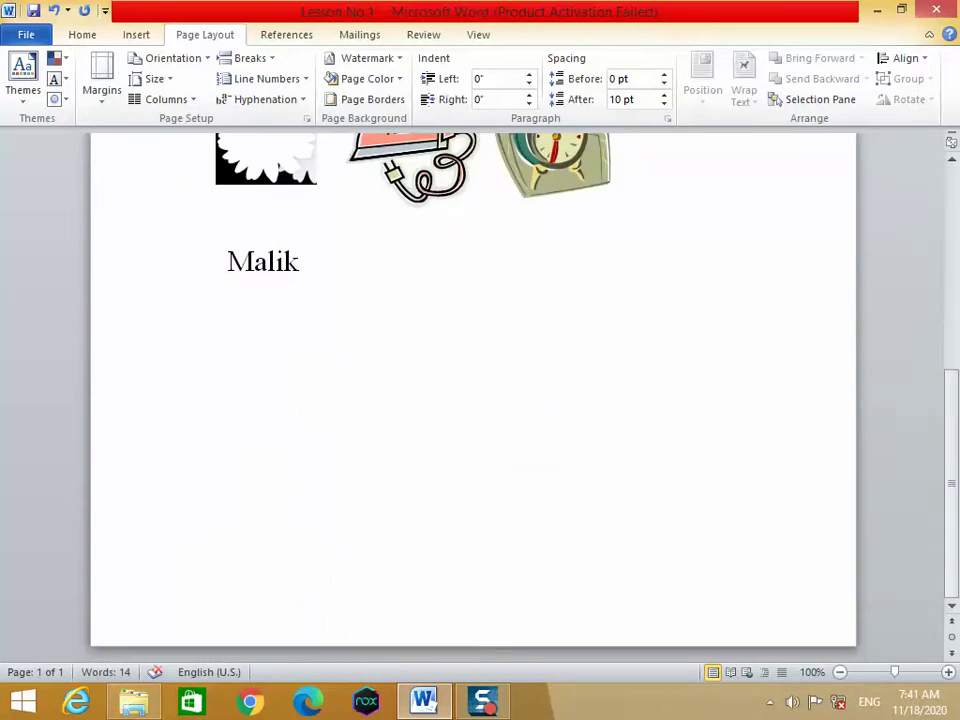
{"action": "scroll", "coordinate": [392, 514], "scroll_direction": "up", "scroll_amount": 7}
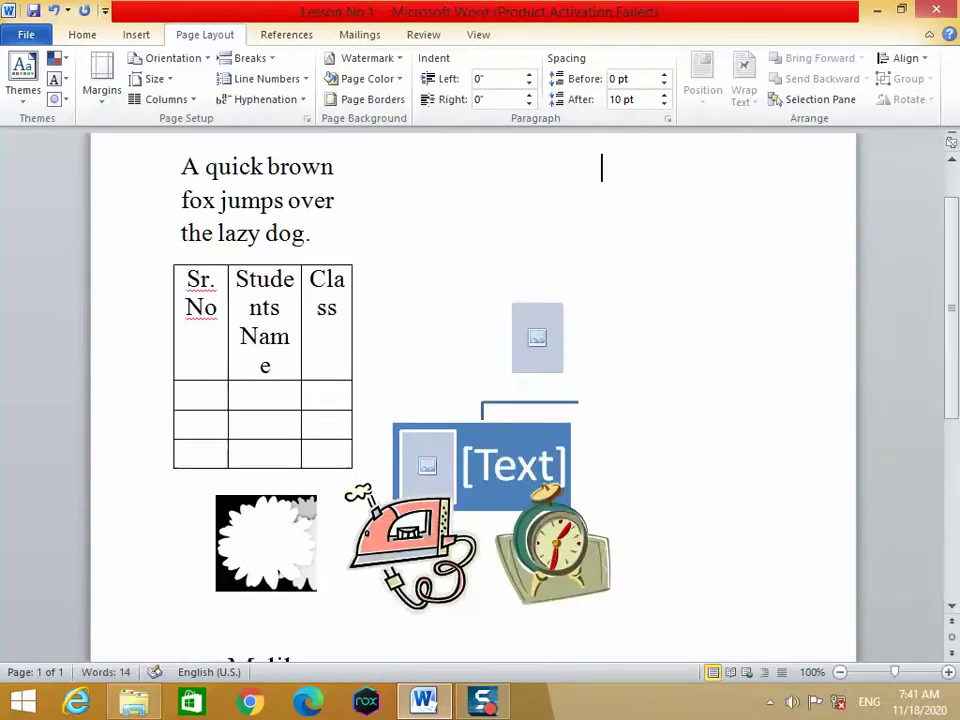
{"action": "scroll", "coordinate": [392, 514], "scroll_direction": "down", "scroll_amount": 8}
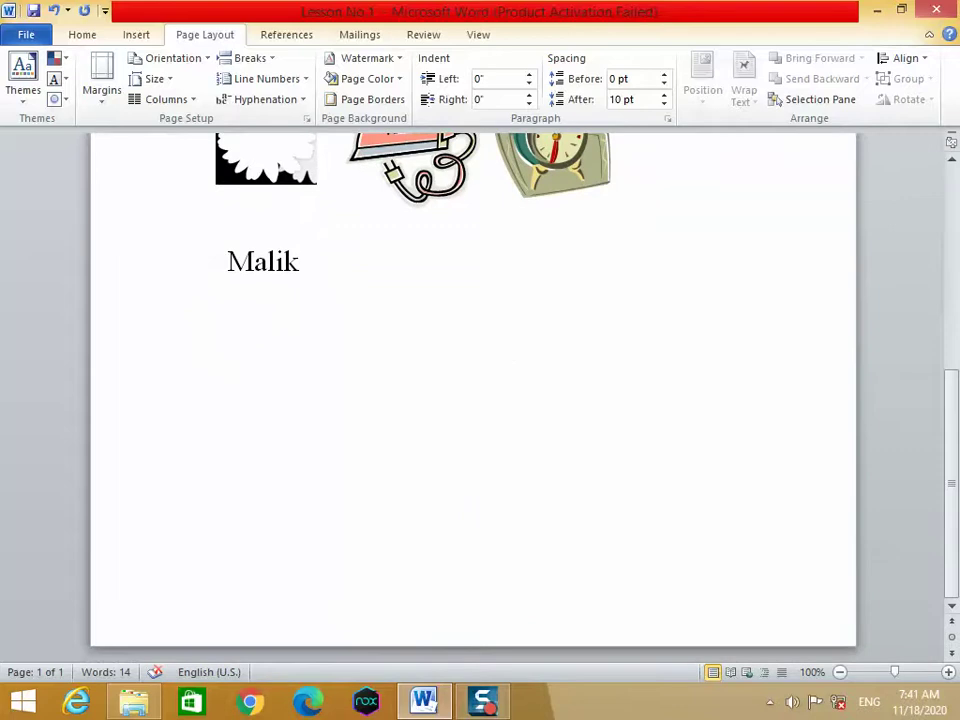
{"action": "scroll", "coordinate": [537, 385], "scroll_direction": "up", "scroll_amount": 2}
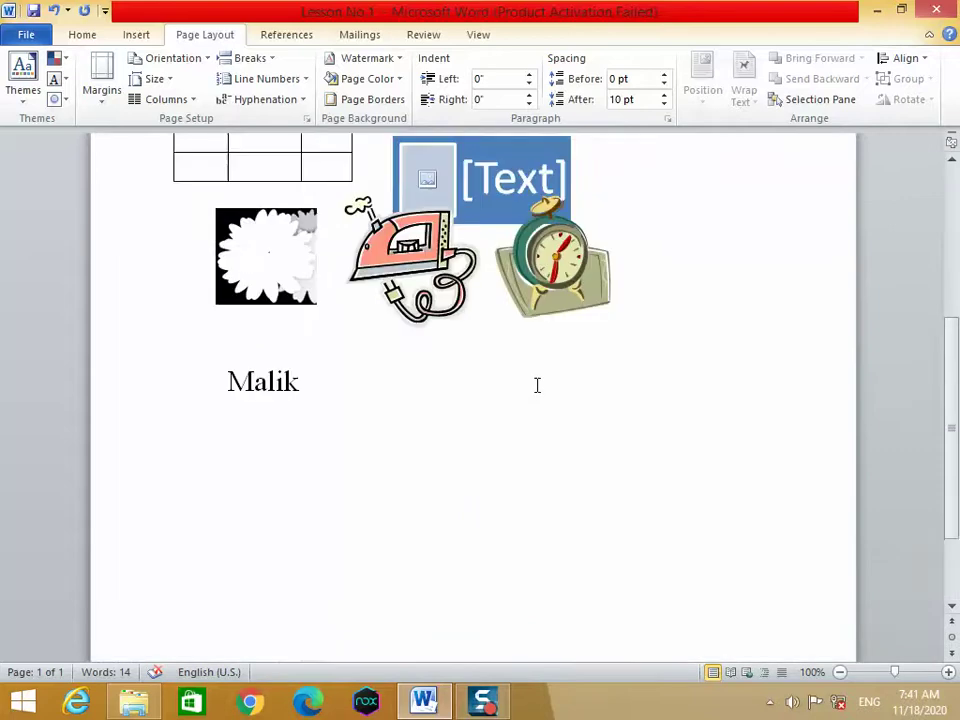
{"action": "scroll", "coordinate": [537, 386], "scroll_direction": "up", "scroll_amount": 4}
{"action": "scroll", "coordinate": [536, 392], "scroll_direction": "up", "scroll_amount": 2}
{"action": "left_click", "coordinate": [484, 357]}
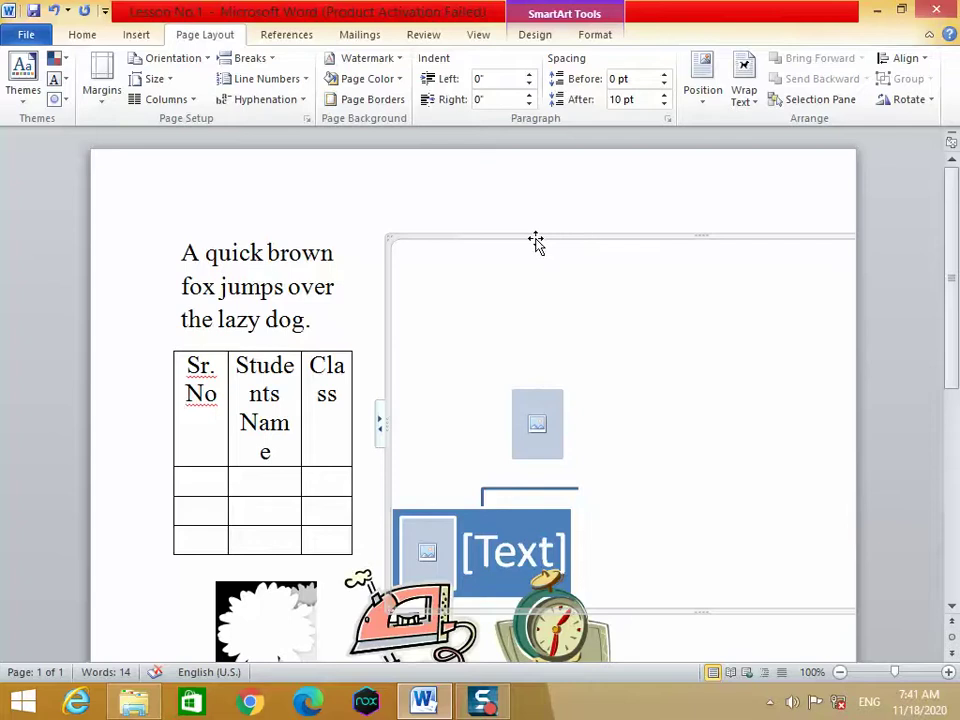
{"action": "key", "text": "Delete"}
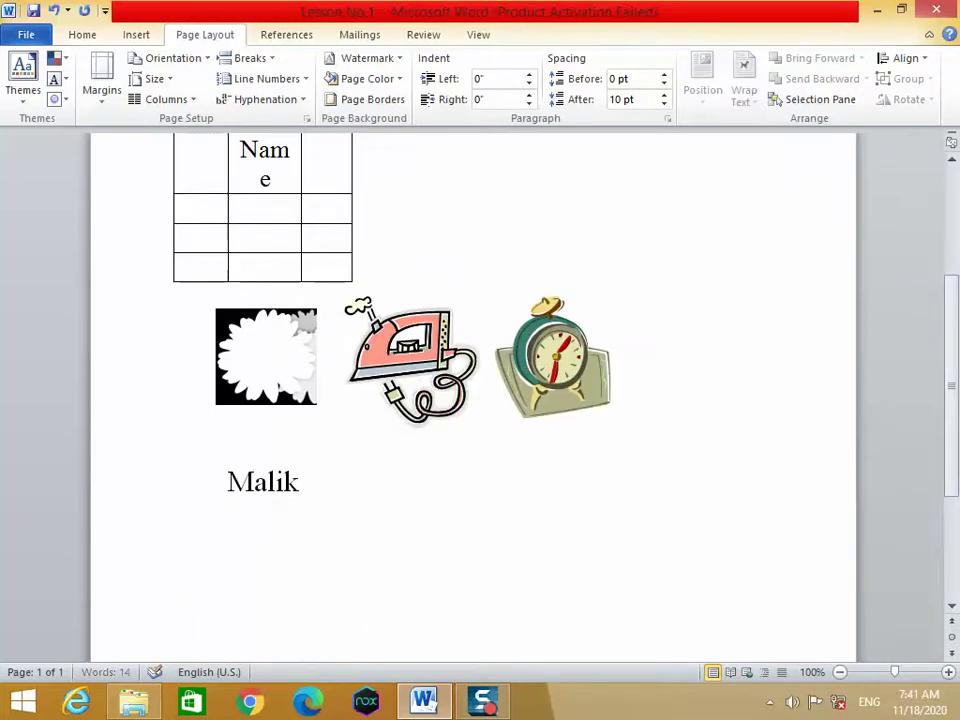
{"action": "scroll", "coordinate": [390, 621], "scroll_direction": "down", "scroll_amount": 3}
{"action": "scroll", "coordinate": [601, 168], "scroll_direction": "up", "scroll_amount": 6}
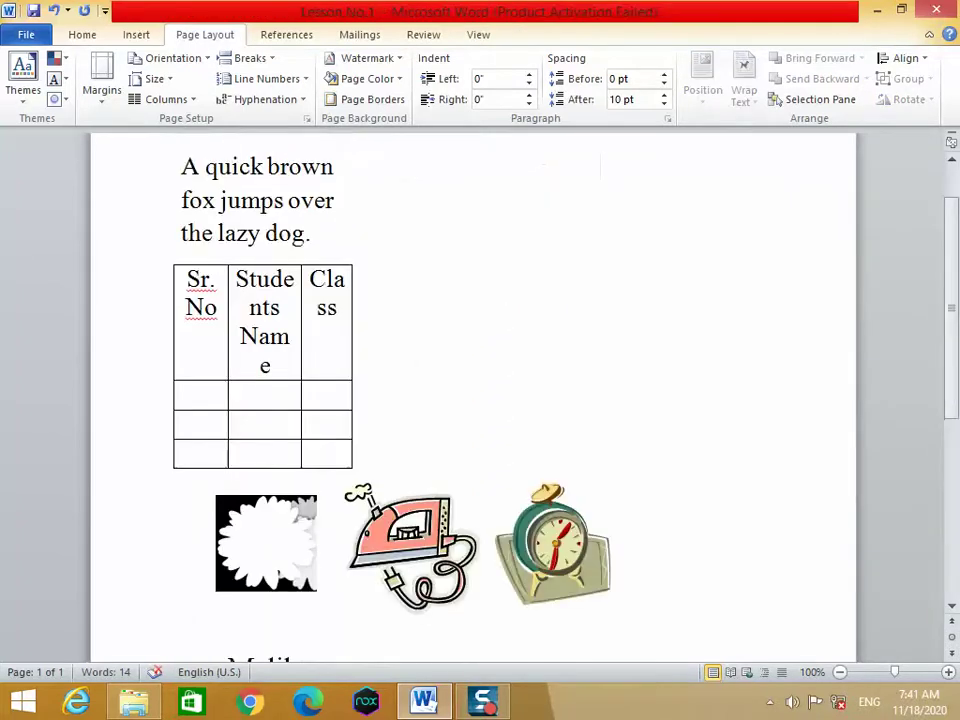
{"action": "scroll", "coordinate": [601, 168], "scroll_direction": "up", "scroll_amount": 2}
{"action": "scroll", "coordinate": [503, 445], "scroll_direction": "down", "scroll_amount": 8}
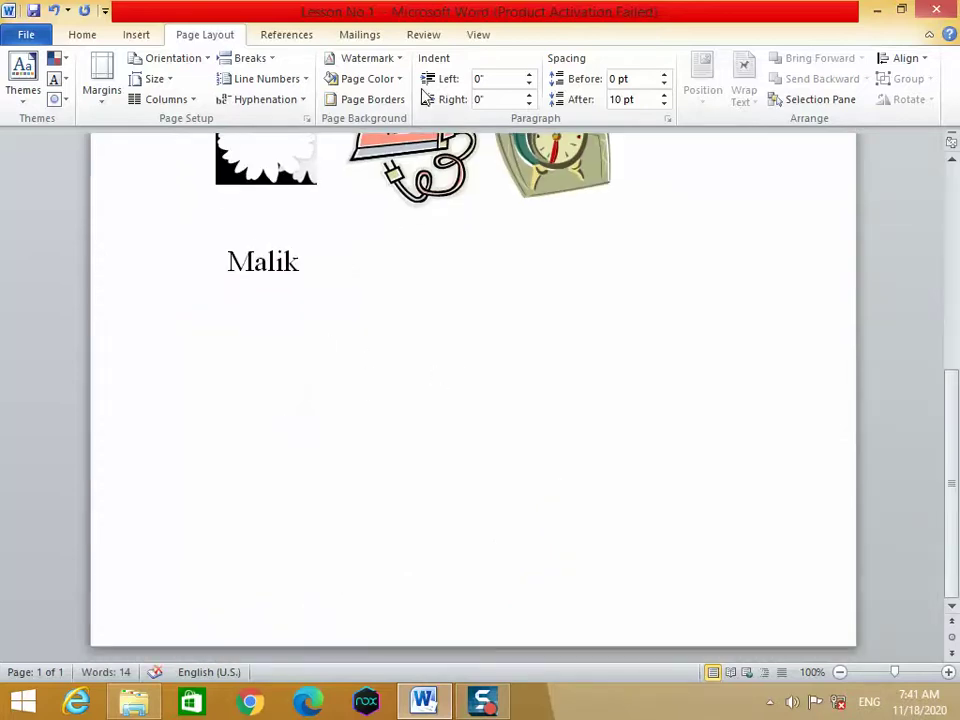
Add a custom semitransparent text watermark reading Malik, replacing the default ASAP wording.
{"action": "left_click", "coordinate": [400, 60]}
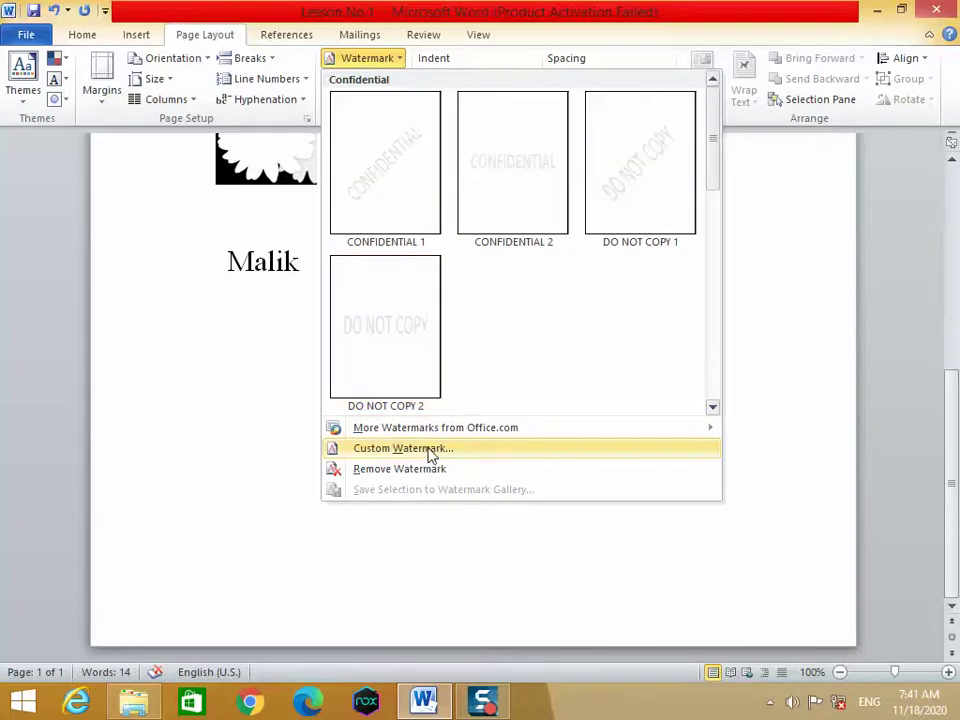
{"action": "mouse_move", "coordinate": [412, 437]}
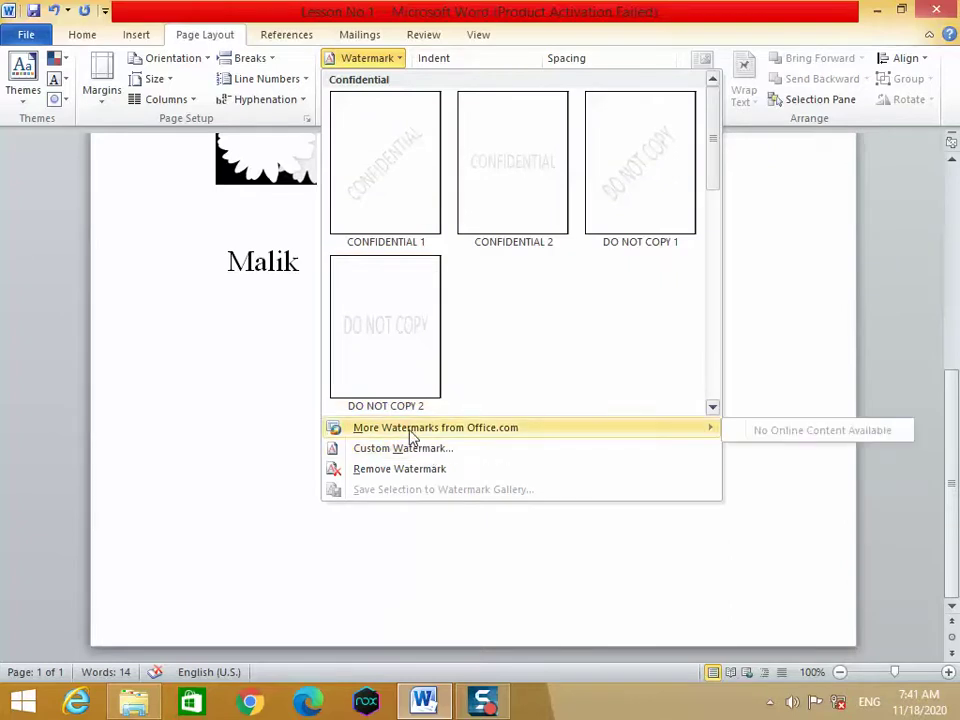
{"action": "left_click", "coordinate": [406, 448]}
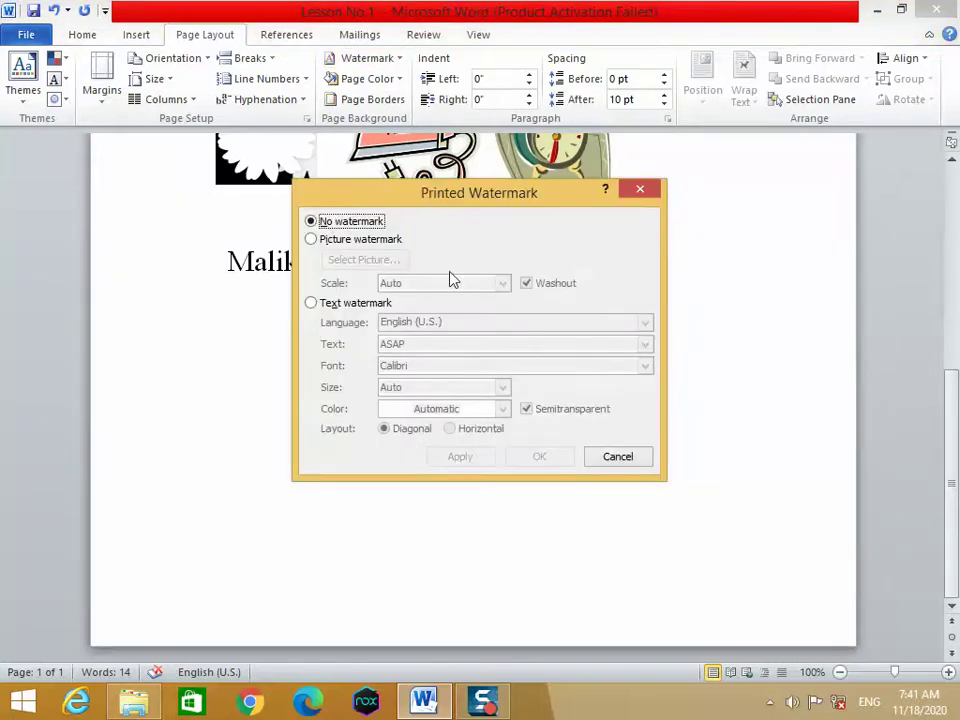
{"action": "left_click", "coordinate": [366, 244]}
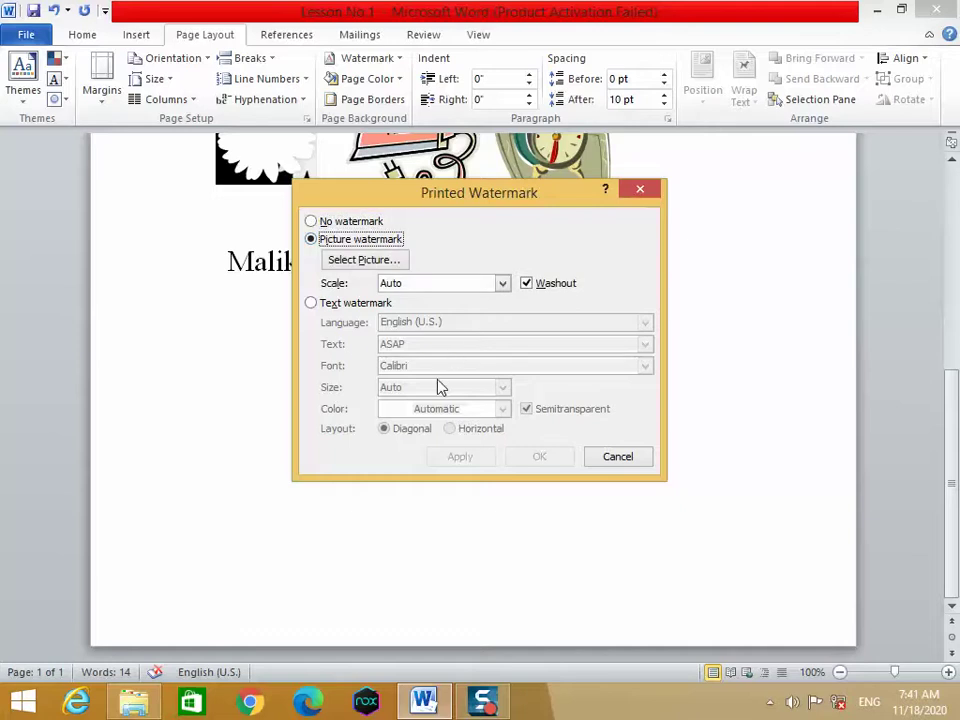
{"action": "left_click", "coordinate": [355, 304]}
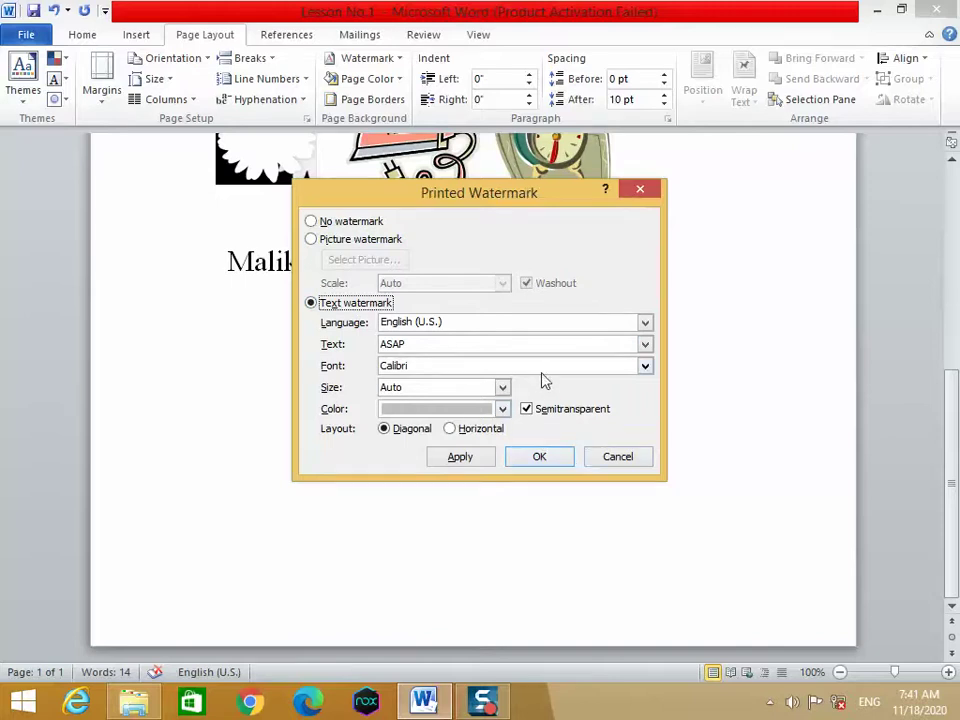
{"action": "left_click", "coordinate": [503, 343]}
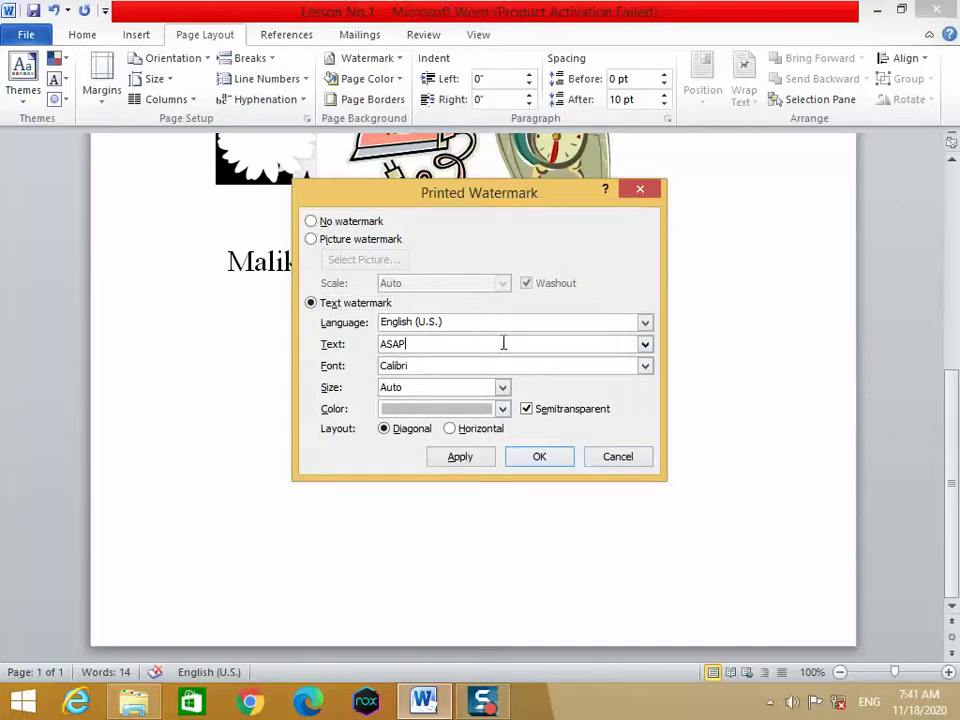
{"action": "double_click", "coordinate": [396, 344]}
{"action": "type", "text": "Malik"}
{"action": "left_click", "coordinate": [546, 458]}
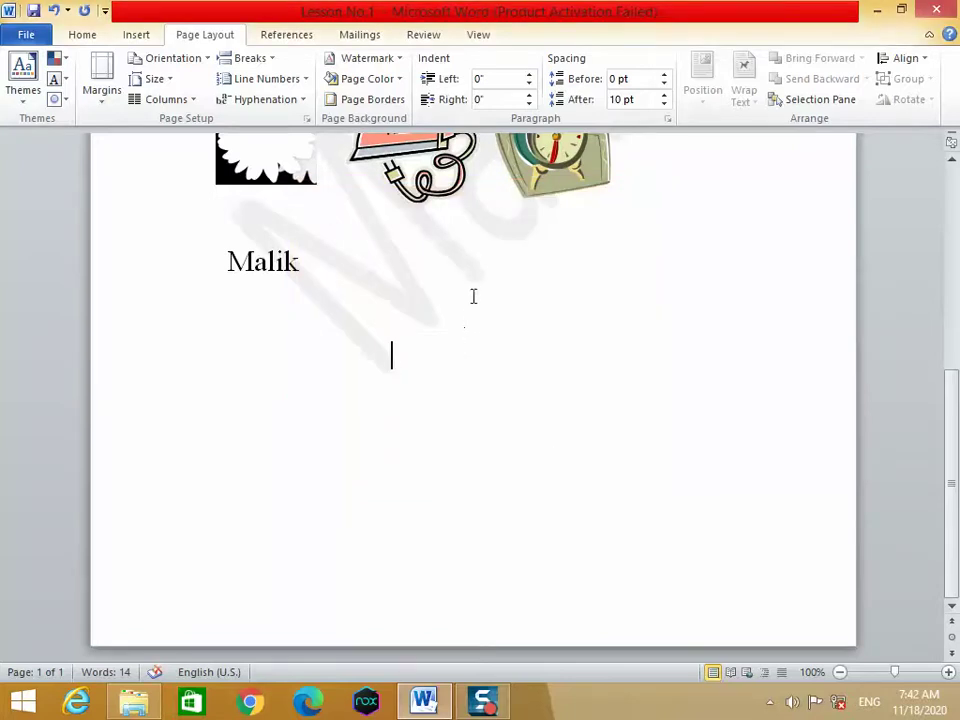
{"action": "scroll", "coordinate": [502, 285], "scroll_direction": "up", "scroll_amount": 6}
{"action": "scroll", "coordinate": [521, 315], "scroll_direction": "down", "scroll_amount": 2}
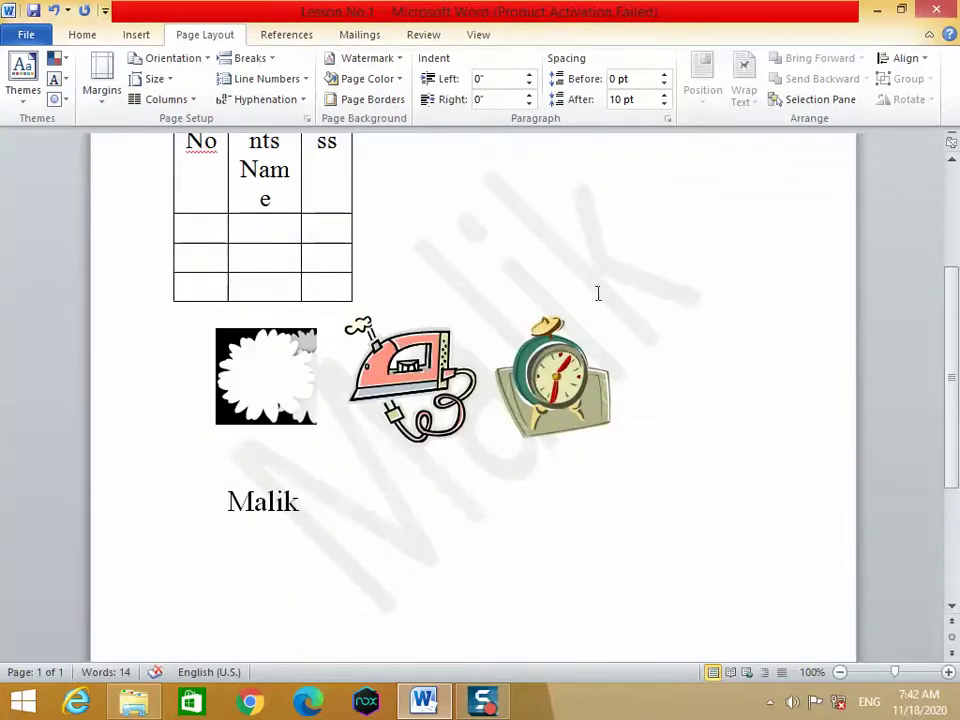
{"action": "scroll", "coordinate": [599, 281], "scroll_direction": "up", "scroll_amount": 2}
{"action": "scroll", "coordinate": [600, 300], "scroll_direction": "down", "scroll_amount": 4}
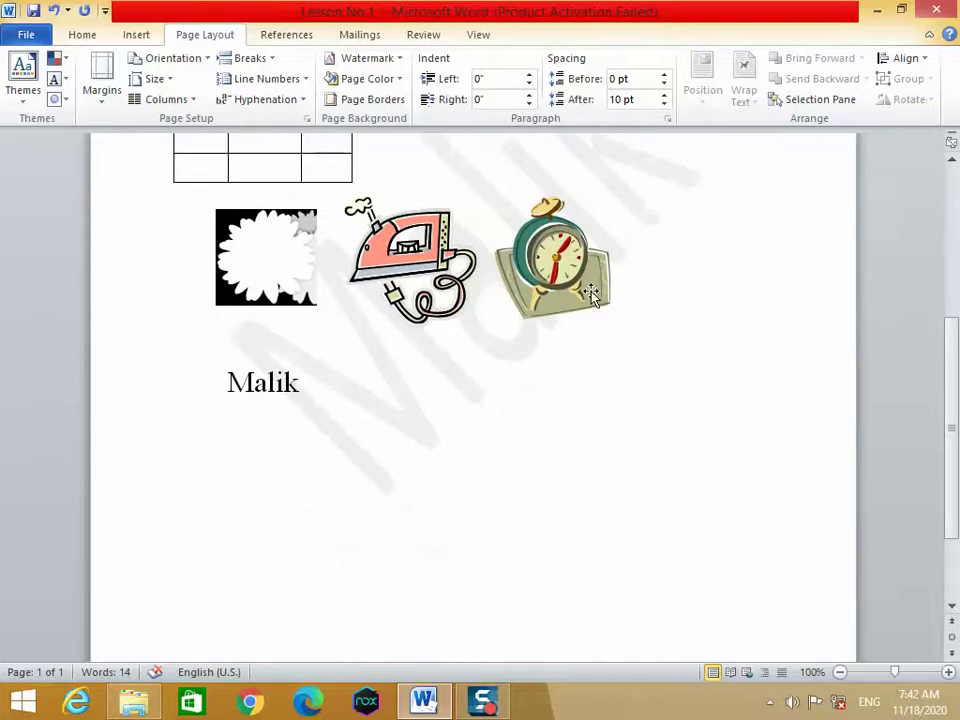
{"action": "scroll", "coordinate": [615, 347], "scroll_direction": "up", "scroll_amount": 2}
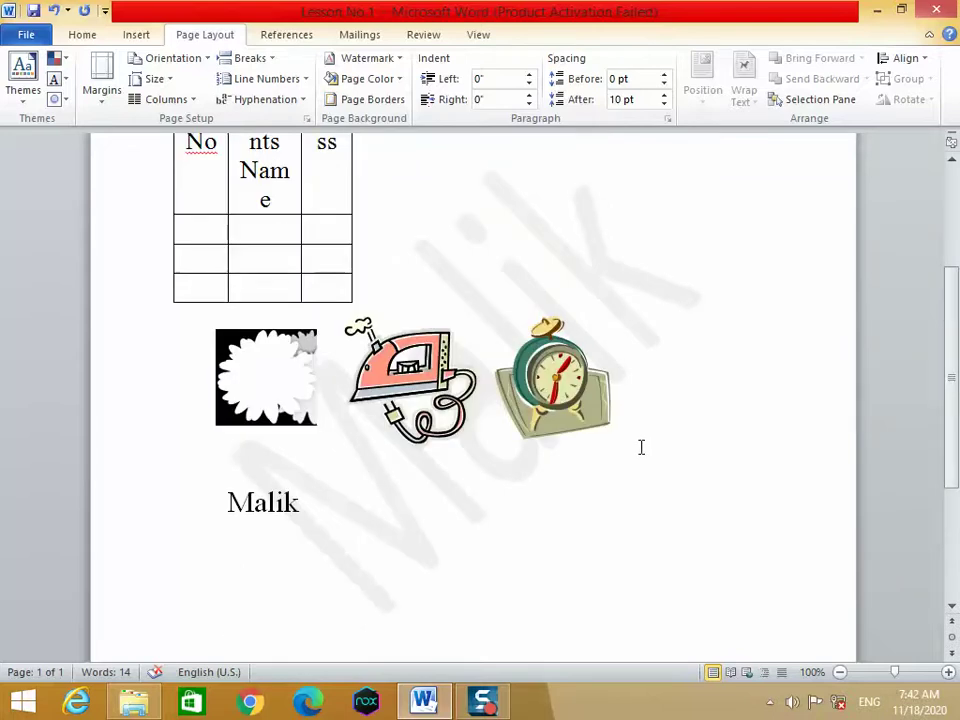
{"action": "scroll", "coordinate": [631, 455], "scroll_direction": "down", "scroll_amount": 3}
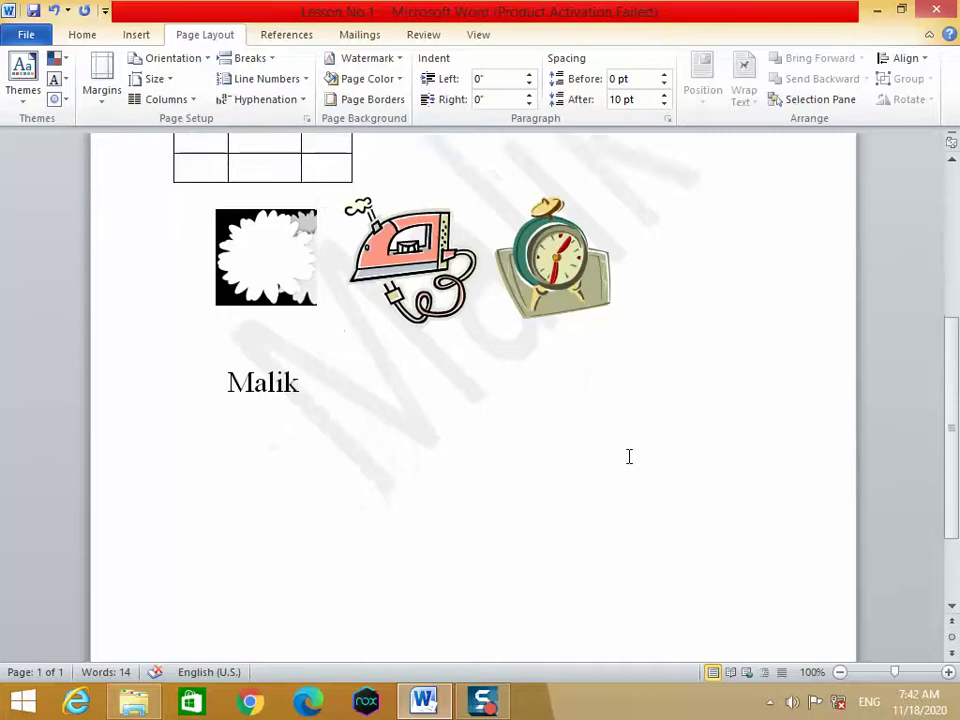
{"action": "scroll", "coordinate": [621, 446], "scroll_direction": "down", "scroll_amount": 3}
{"action": "scroll", "coordinate": [621, 446], "scroll_direction": "up", "scroll_amount": 6}
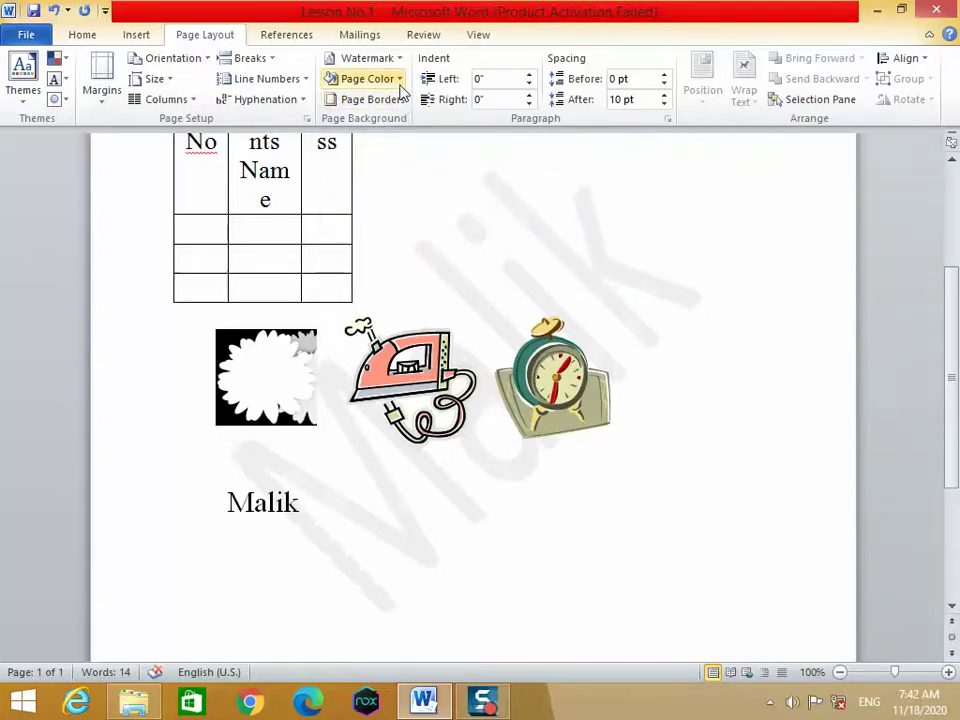
Preview the page colour options and keep the page white.
{"action": "left_click", "coordinate": [400, 82]}
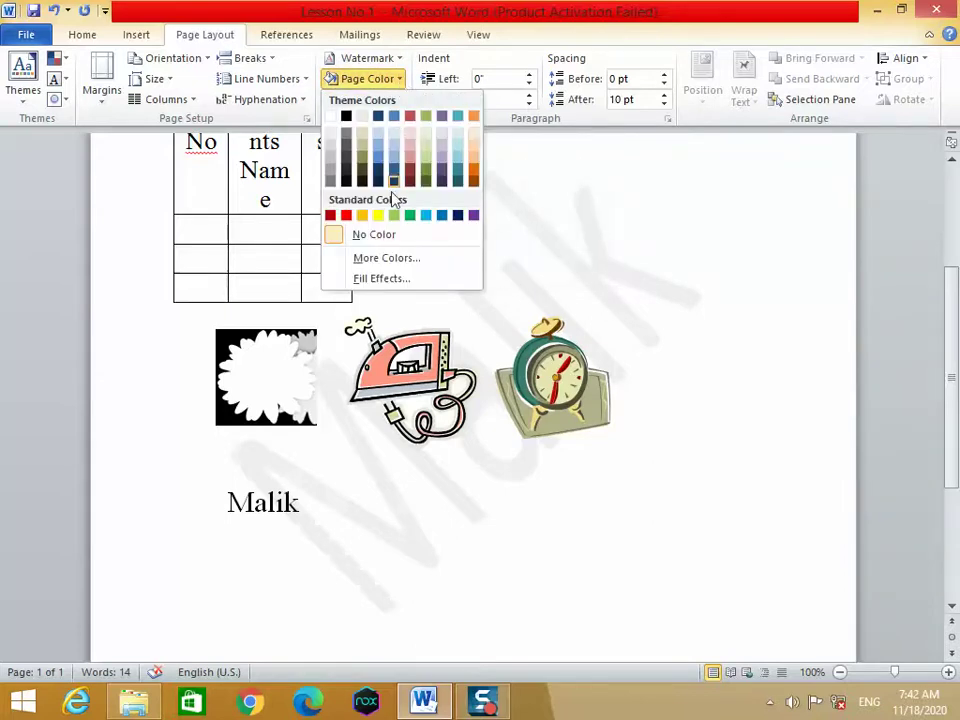
{"action": "left_click", "coordinate": [567, 207]}
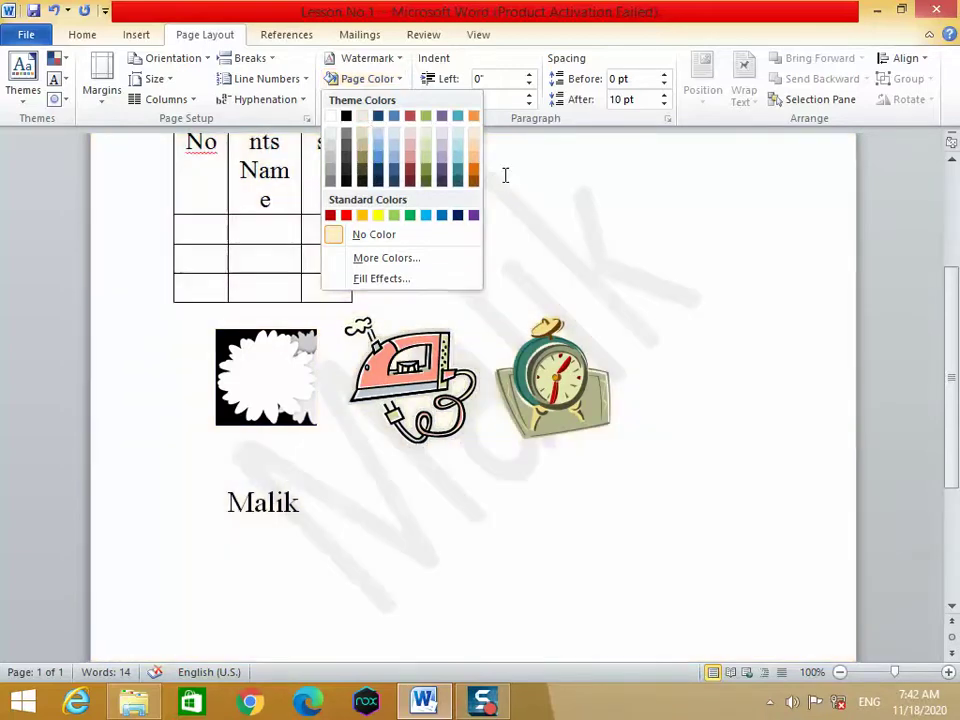
{"action": "left_click", "coordinate": [490, 168]}
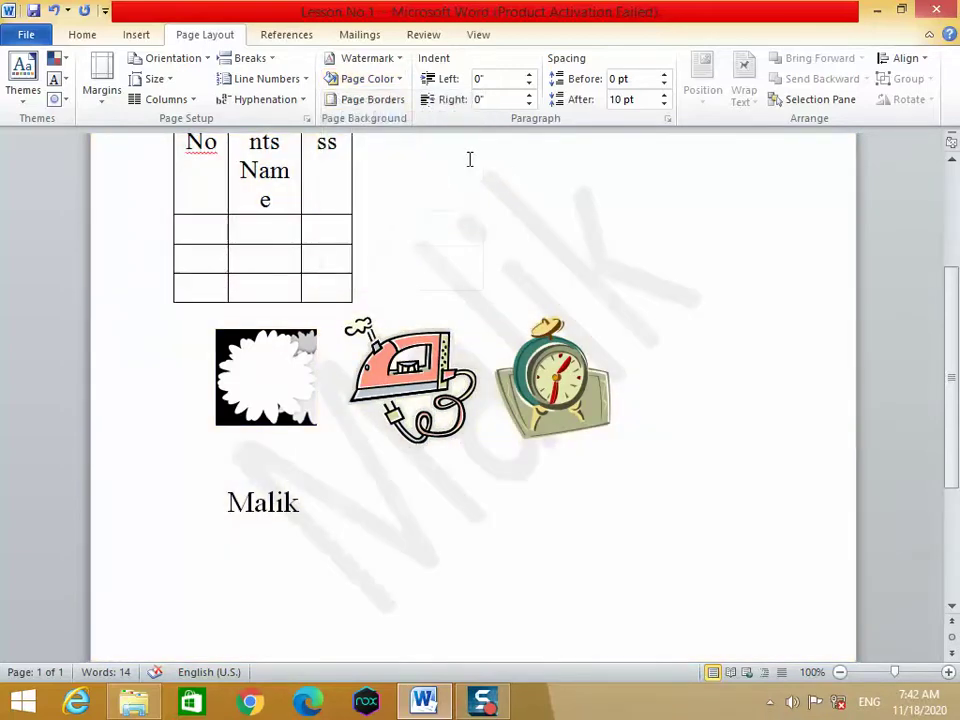
Apply a 3 pt triple-line Box page border to the whole document.
{"action": "left_click", "coordinate": [363, 104]}
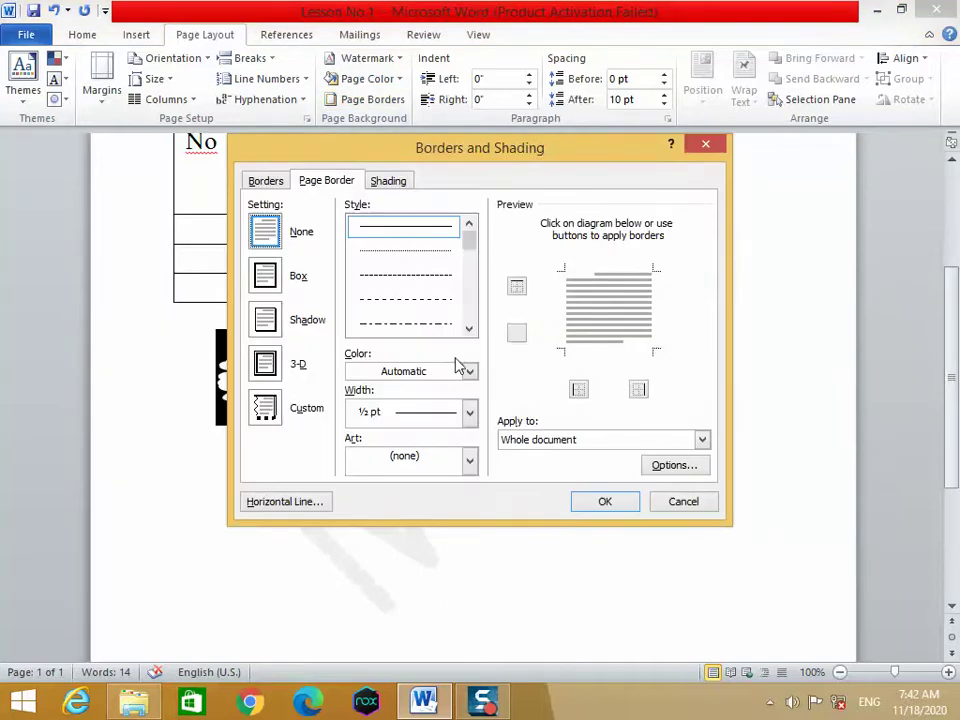
{"action": "left_click_drag", "start_coordinate": [472, 240], "coordinate": [475, 288]}
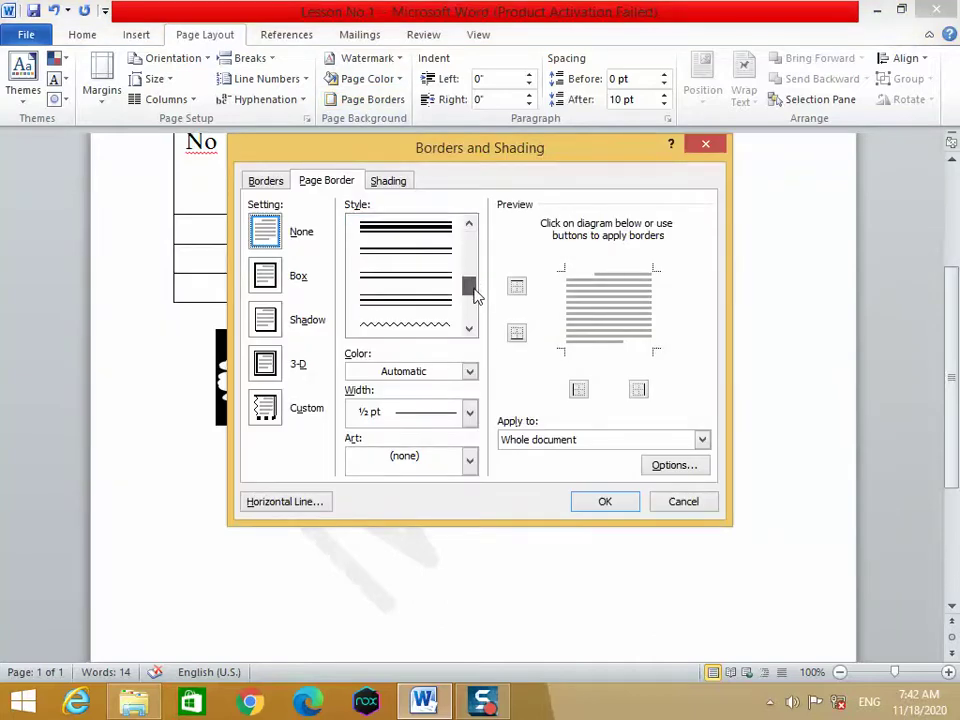
{"action": "left_click", "coordinate": [430, 323]}
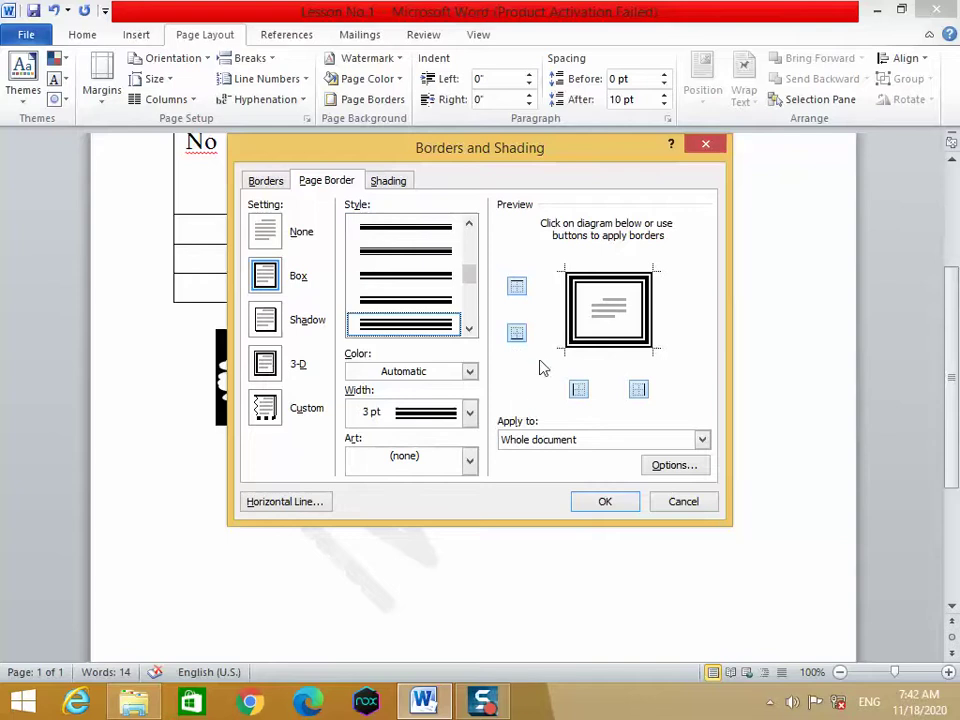
{"action": "left_click", "coordinate": [610, 500]}
Switch the document to one column, leaving the page orientation unchanged.
{"action": "scroll", "coordinate": [595, 484], "scroll_direction": "up", "scroll_amount": 3}
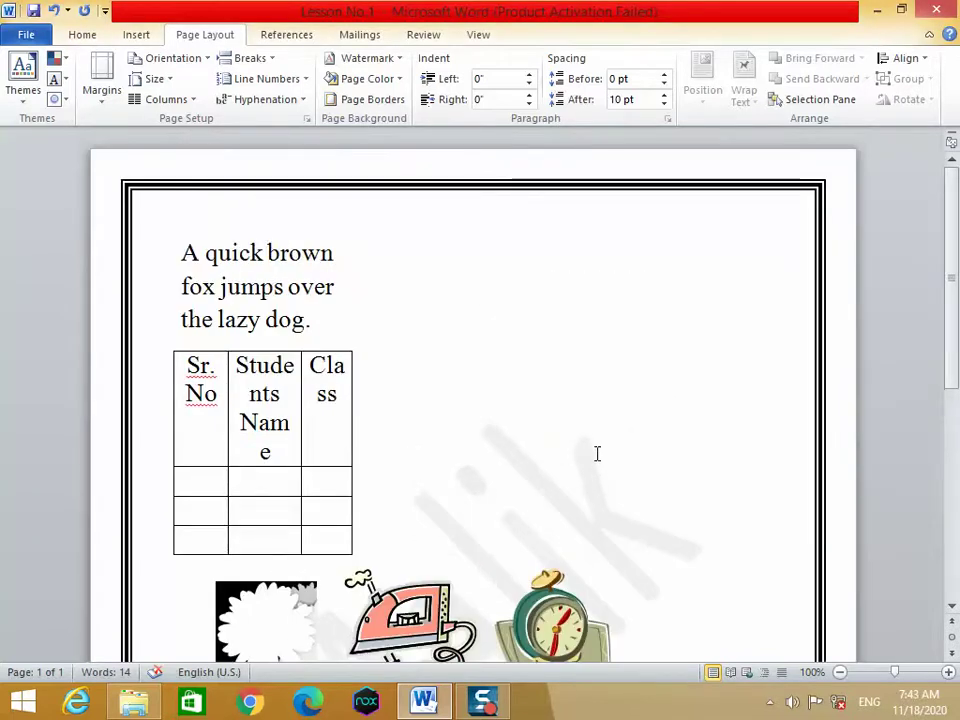
{"action": "scroll", "coordinate": [599, 449], "scroll_direction": "down", "scroll_amount": 8}
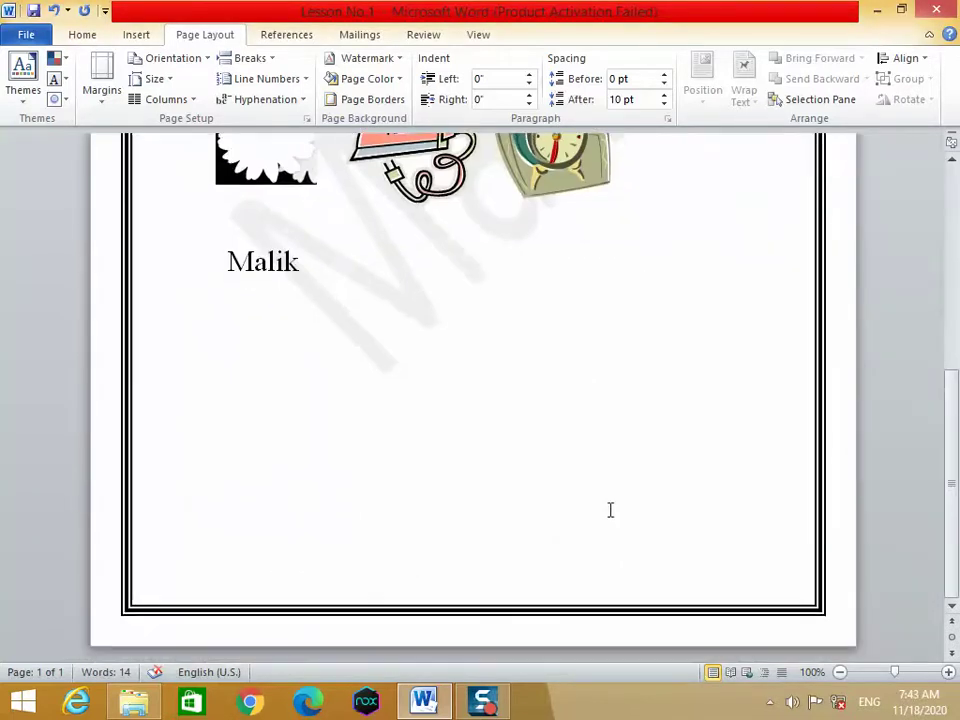
{"action": "scroll", "coordinate": [610, 509], "scroll_direction": "up", "scroll_amount": 4}
{"action": "scroll", "coordinate": [448, 338], "scroll_direction": "down", "scroll_amount": 3}
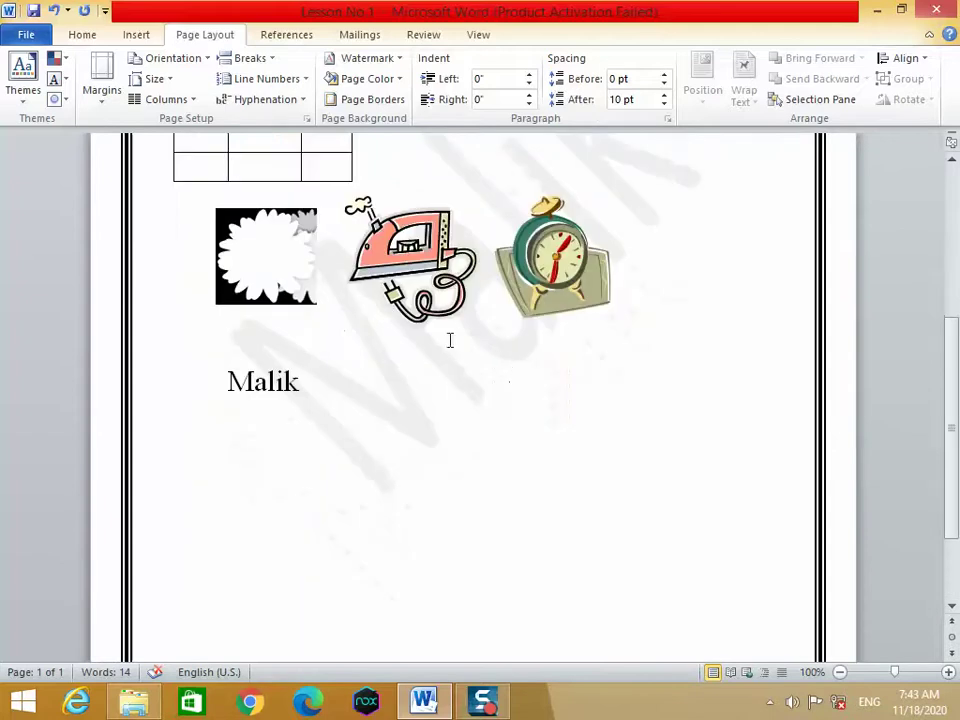
{"action": "left_click", "coordinate": [205, 62]}
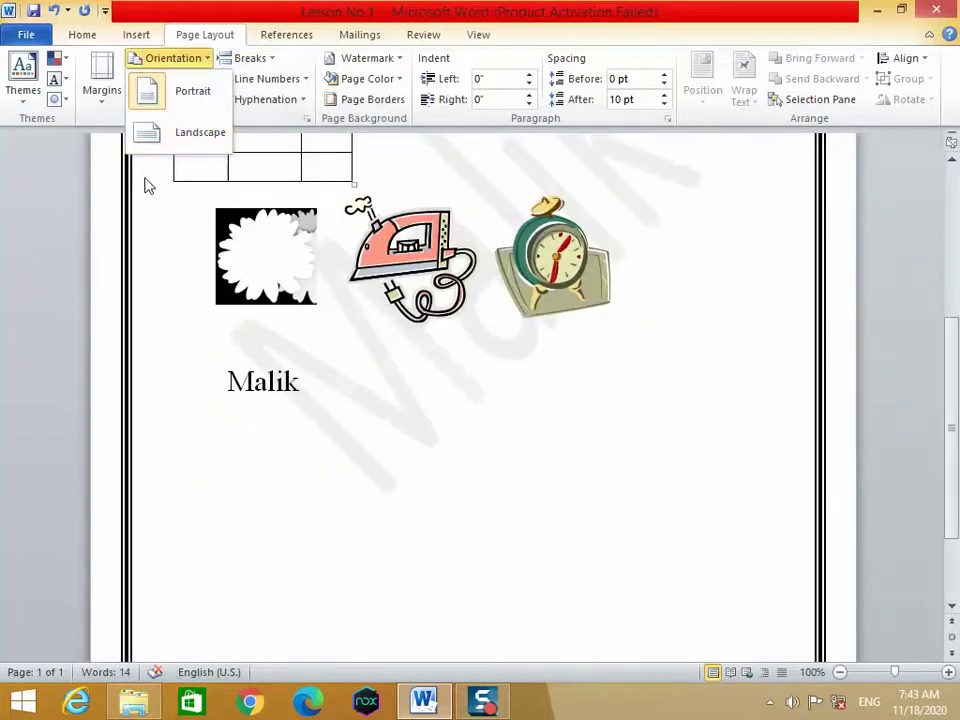
{"action": "left_click", "coordinate": [188, 106]}
{"action": "left_click", "coordinate": [188, 104]}
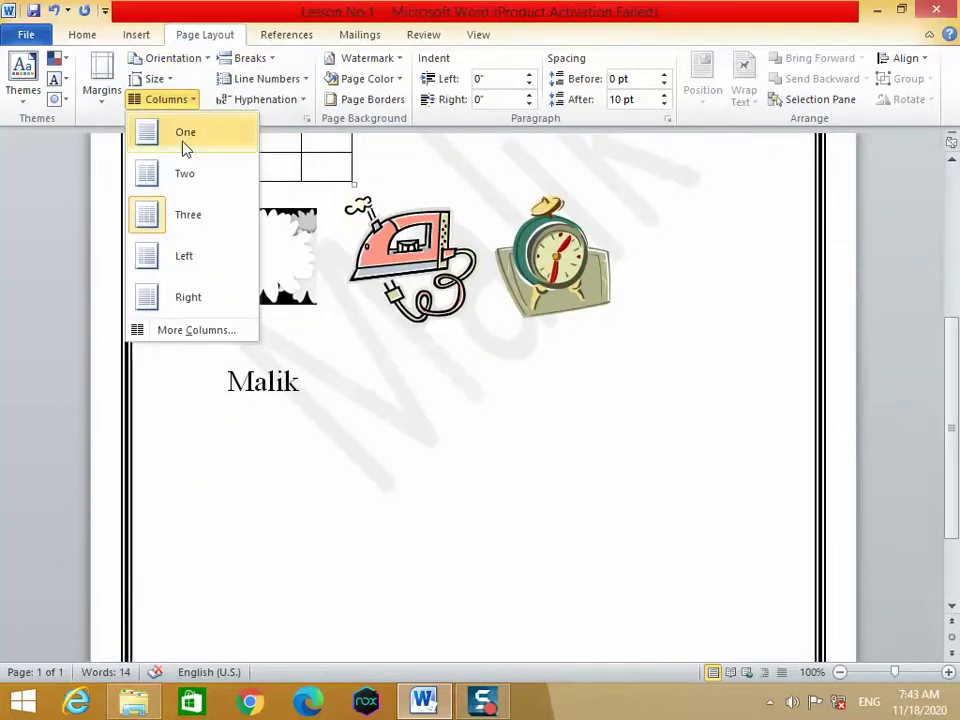
{"action": "left_click", "coordinate": [185, 134]}
{"action": "scroll", "coordinate": [363, 240], "scroll_direction": "down", "scroll_amount": 2}
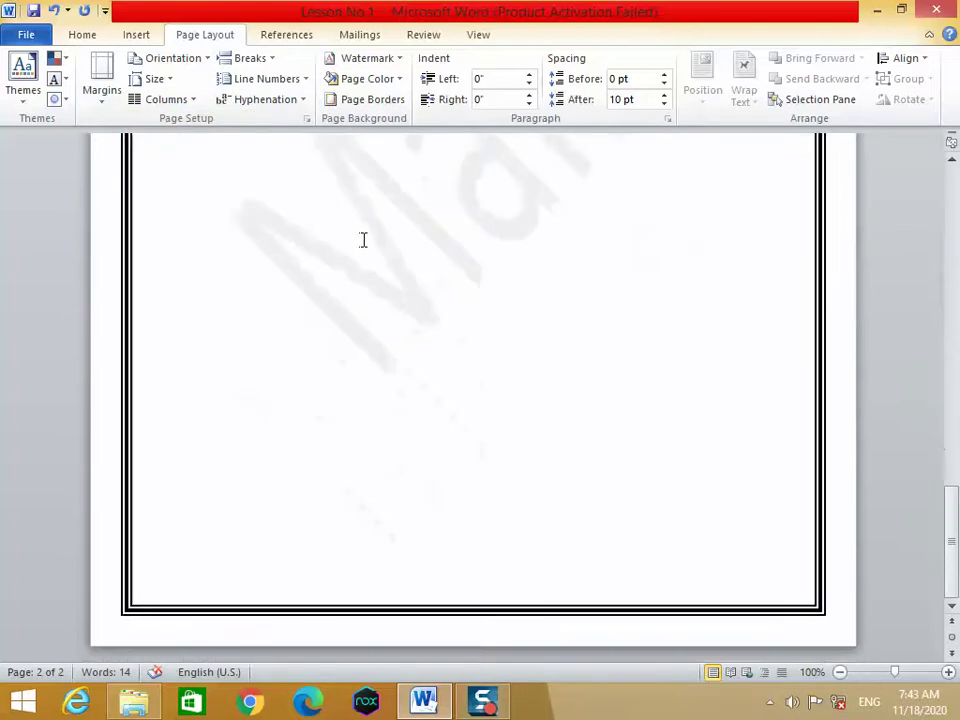
{"action": "scroll", "coordinate": [363, 238], "scroll_direction": "up", "scroll_amount": 5}
{"action": "scroll", "coordinate": [364, 241], "scroll_direction": "up", "scroll_amount": 3}
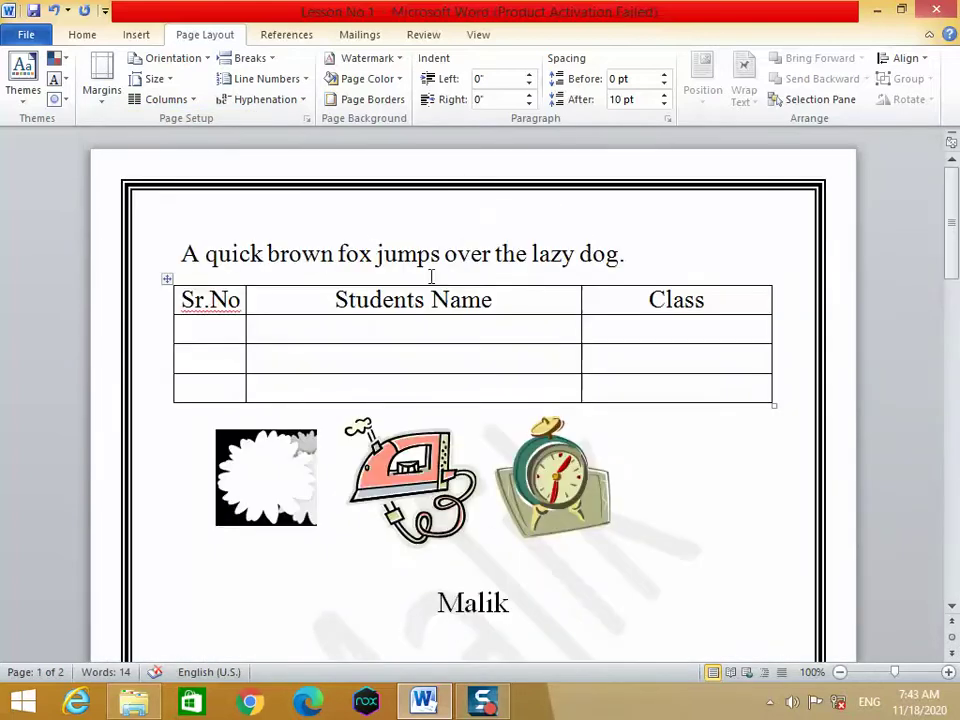
{"action": "scroll", "coordinate": [440, 275], "scroll_direction": "down", "scroll_amount": 2}
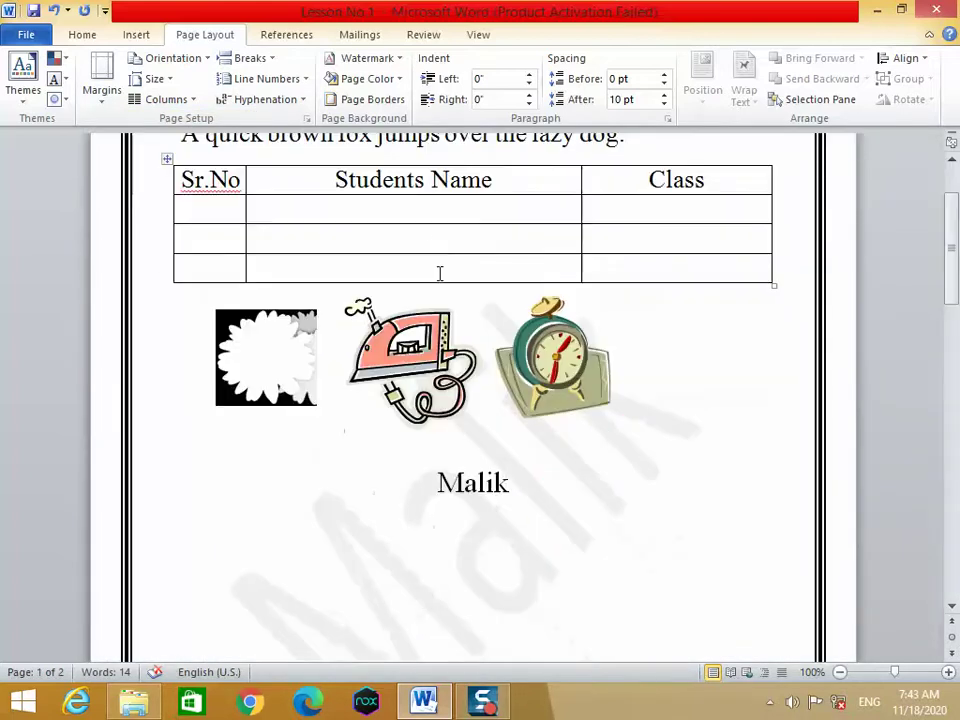
Left-align the Malik heading with Ctrl+L from the Page Layout tab.
{"action": "left_click", "coordinate": [287, 36]}
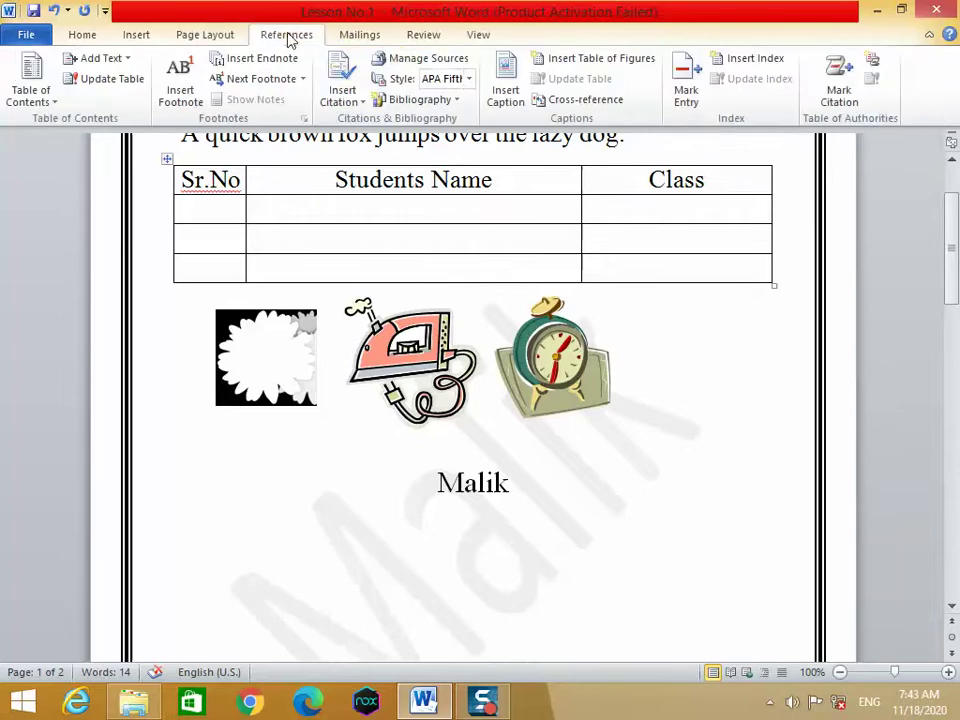
{"action": "left_click", "coordinate": [219, 39]}
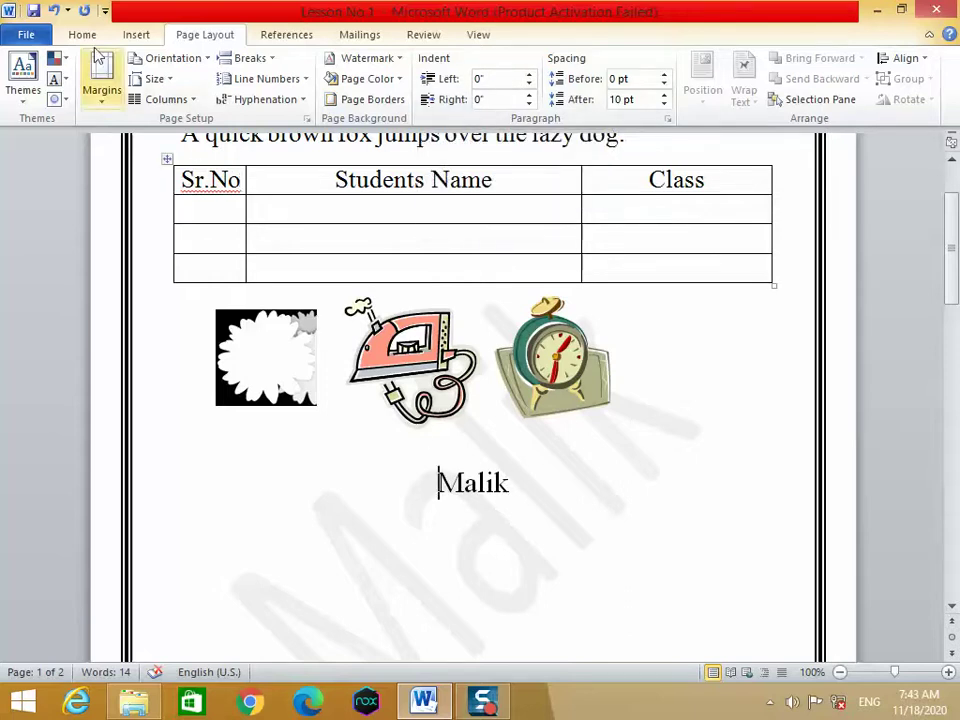
{"action": "key", "text": "ctrl+l"}
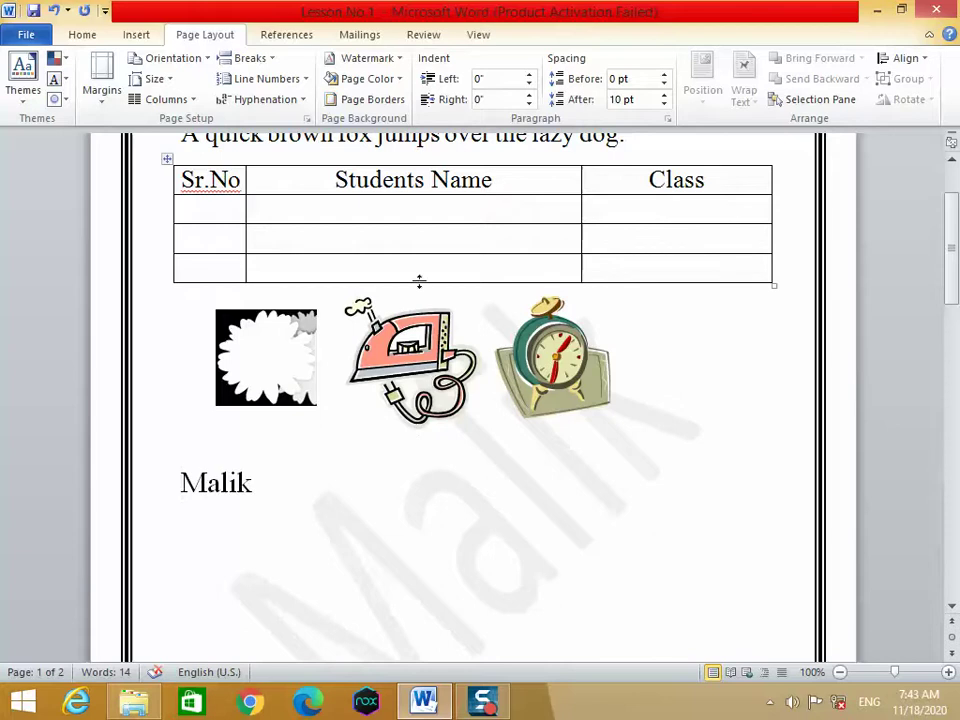
Indent the Malik heading 0.5" from the left and 0.3" from the right.
{"action": "left_click", "coordinate": [528, 76]}
{"action": "left_click", "coordinate": [528, 76]}
{"action": "left_click", "coordinate": [528, 76]}
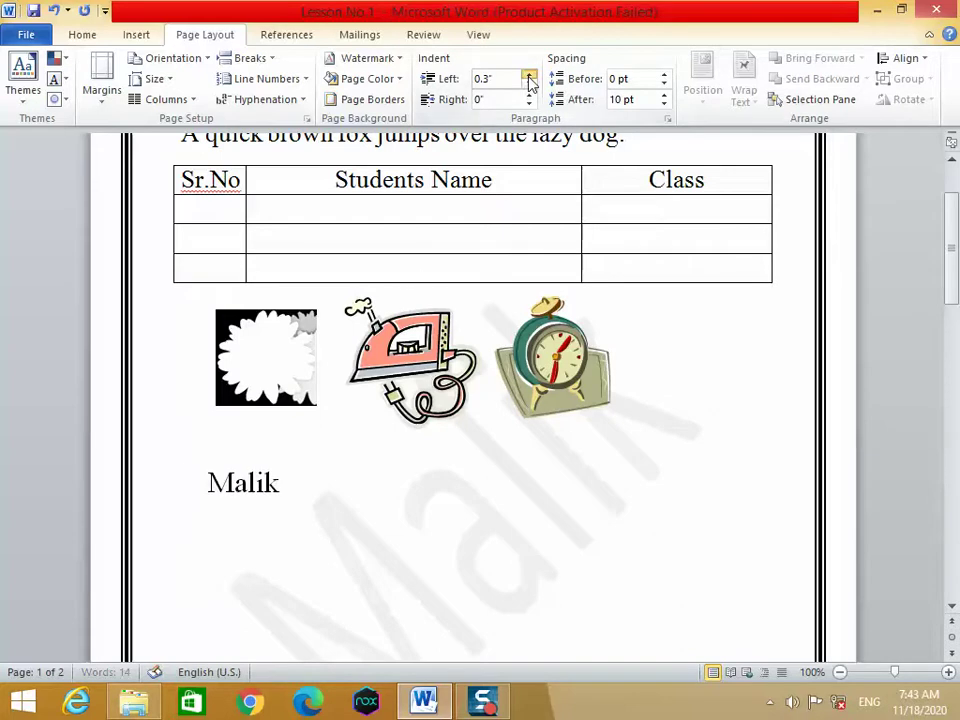
{"action": "left_click", "coordinate": [528, 76]}
{"action": "left_click", "coordinate": [528, 76]}
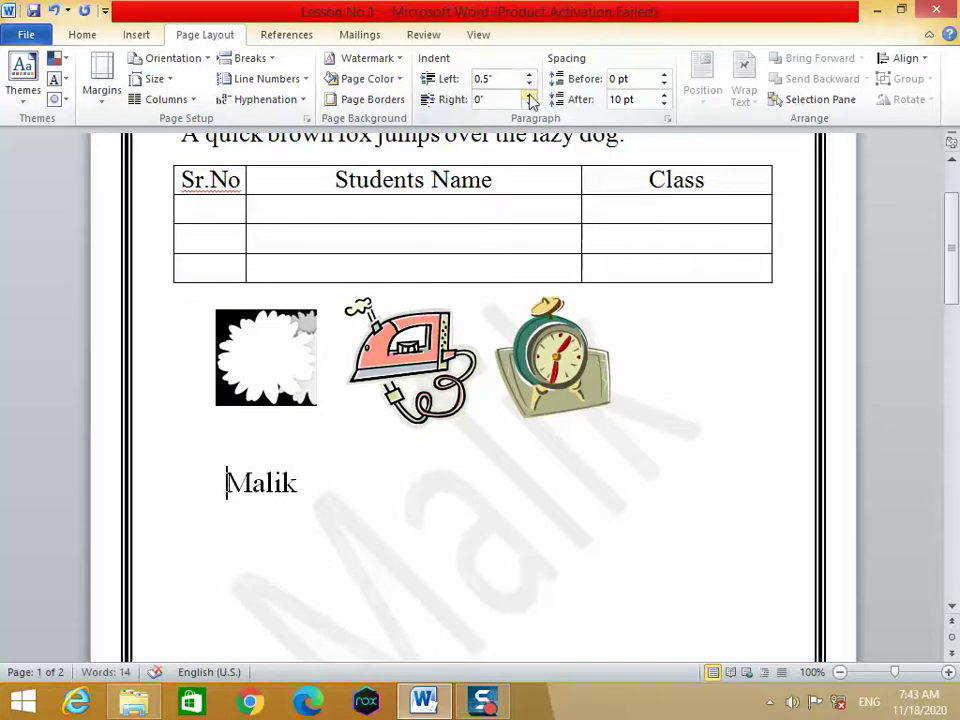
{"action": "left_click", "coordinate": [530, 96]}
{"action": "left_click", "coordinate": [530, 96]}
{"action": "left_click", "coordinate": [530, 96]}
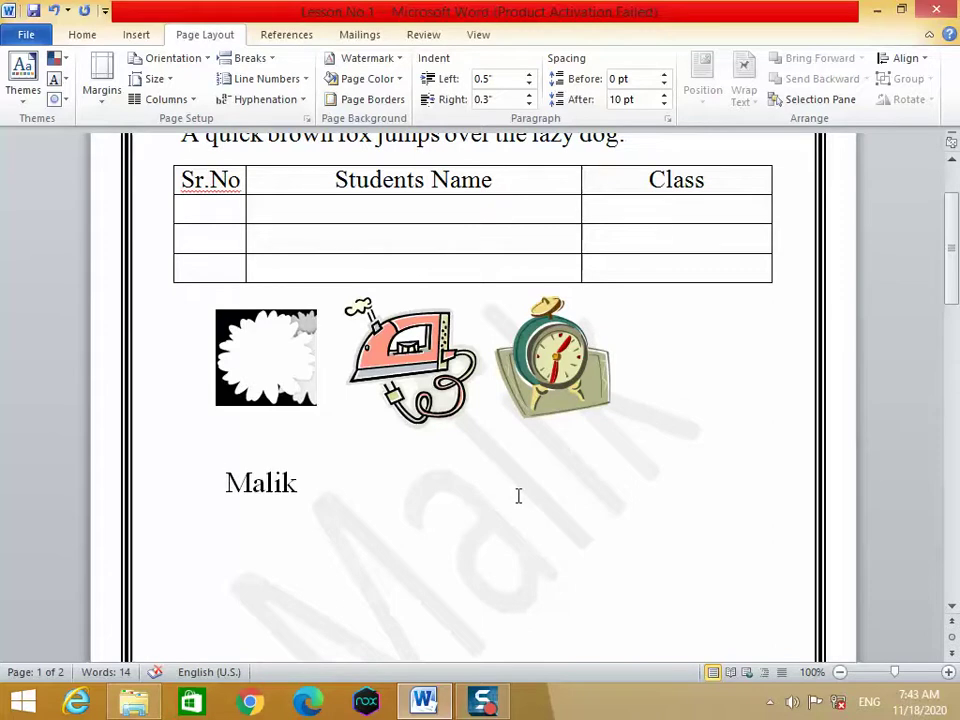
Type 'A quick brown fox jumps over the lazy dog.' under Malik, fixing the typos.
{"action": "scroll", "coordinate": [490, 530], "scroll_direction": "down", "scroll_amount": 3}
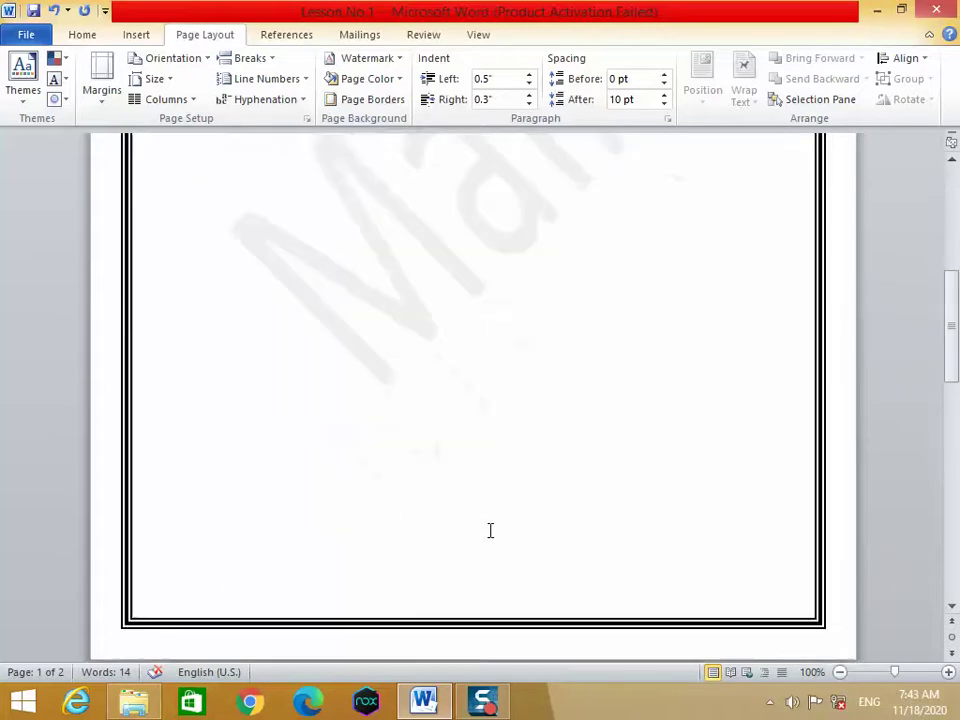
{"action": "scroll", "coordinate": [490, 530], "scroll_direction": "up", "scroll_amount": 5}
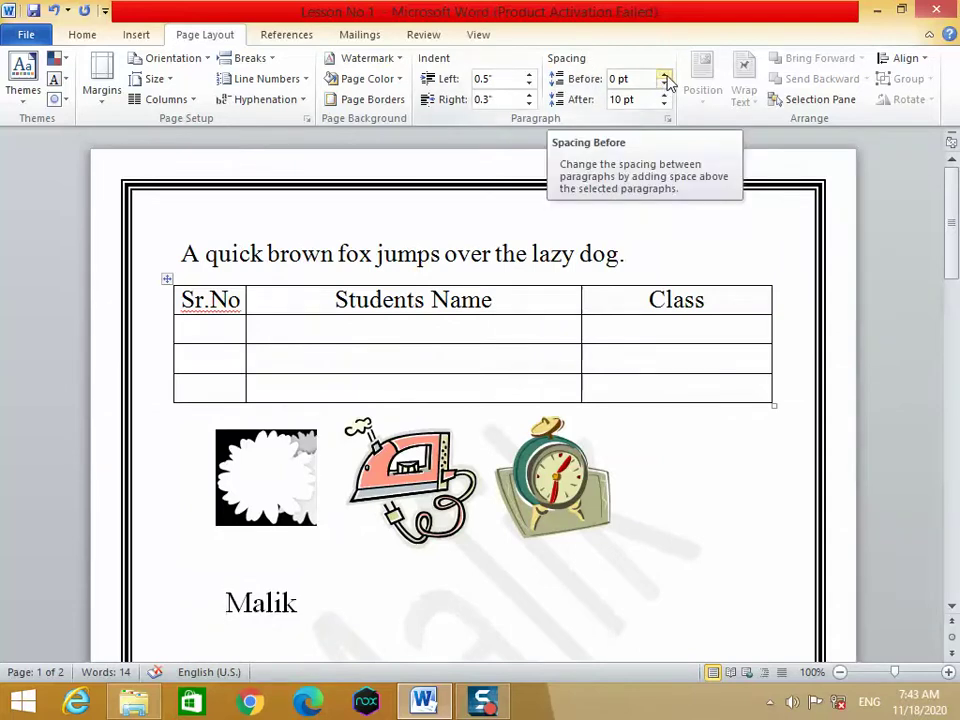
{"action": "scroll", "coordinate": [413, 362], "scroll_direction": "down", "scroll_amount": 5}
{"action": "left_click", "coordinate": [413, 362]}
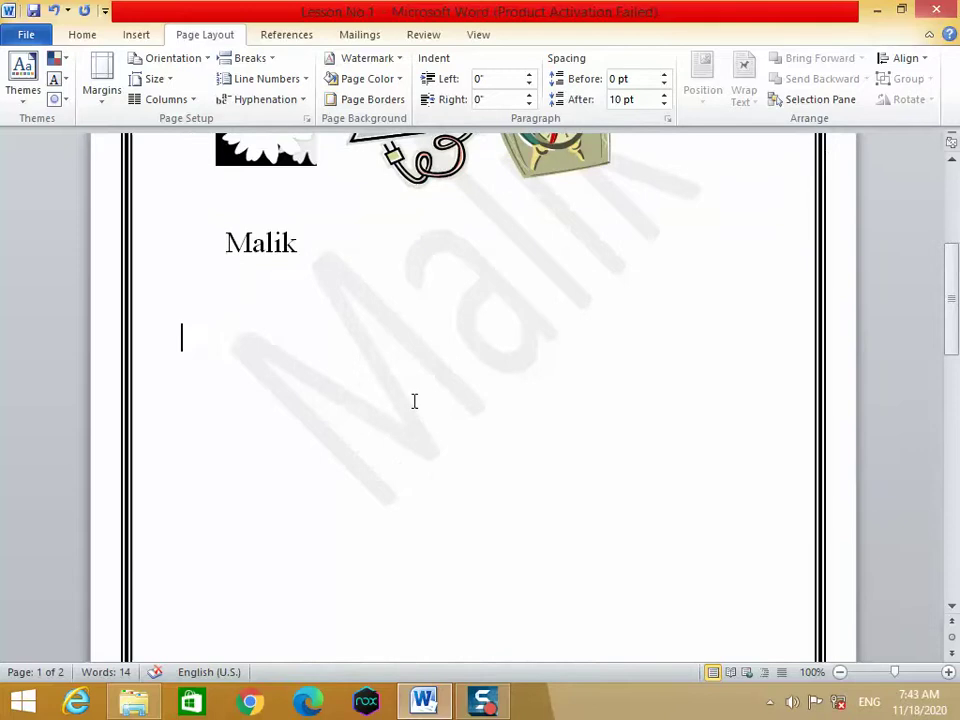
{"action": "type", "text": "A"}
{"action": "type", "text": " quick br"}
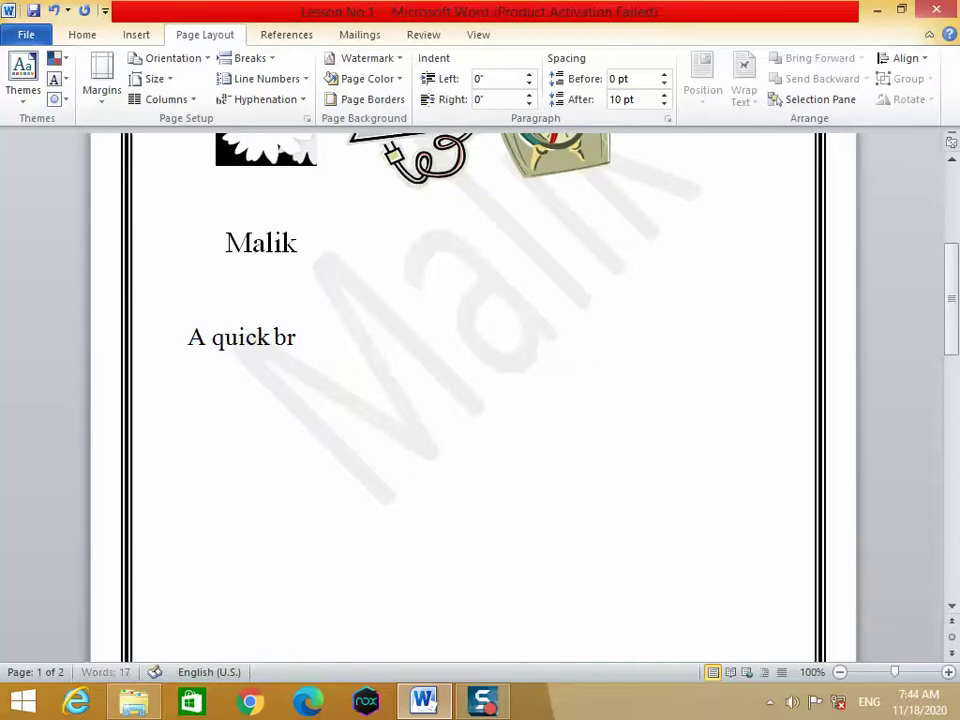
{"action": "type", "text": "own fox"}
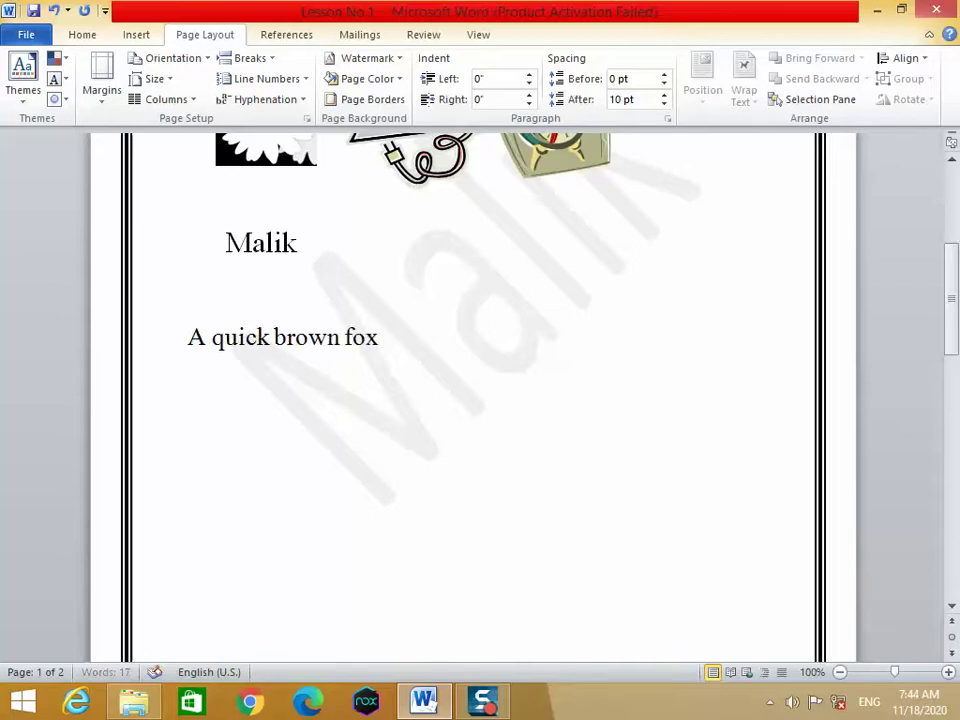
{"action": "type", "text": " jumps over"}
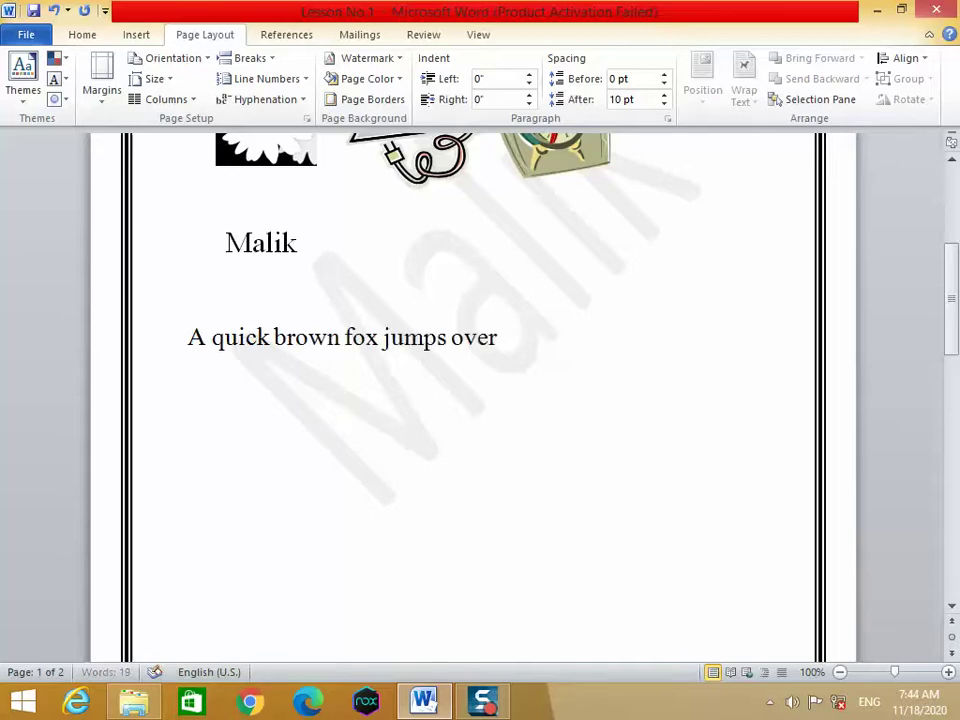
{"action": "type", "text": " the"}
{"action": "type", "text": " laz d"}
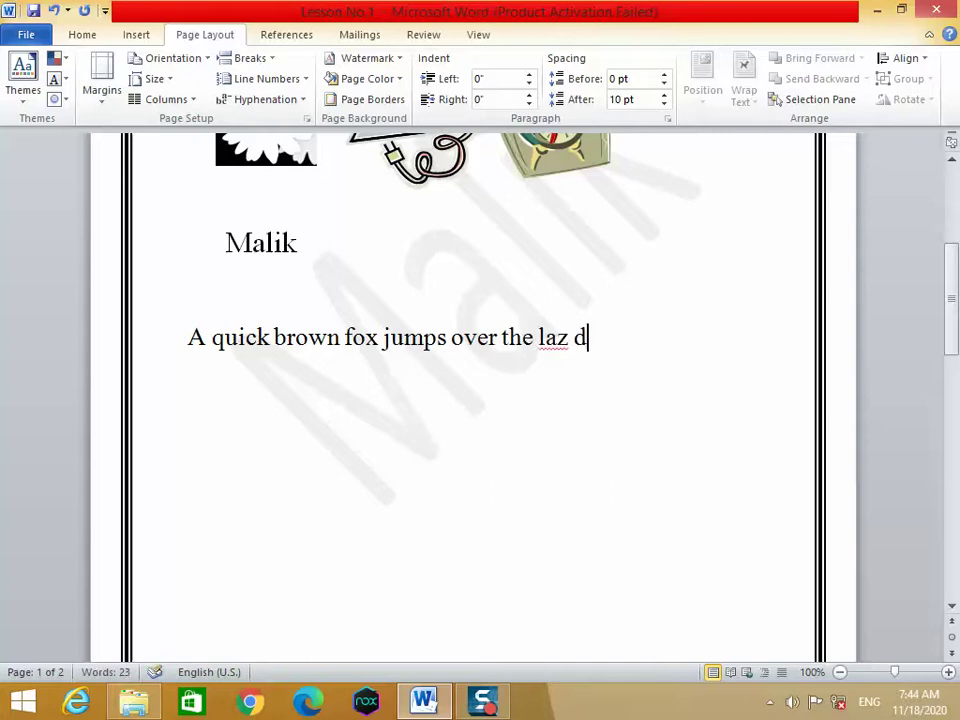
{"action": "key", "text": "BackSpace"}
{"action": "key", "text": "BackSpace"}
{"action": "type", "text": "y doa"}
{"action": "key", "text": "BackSpace"}
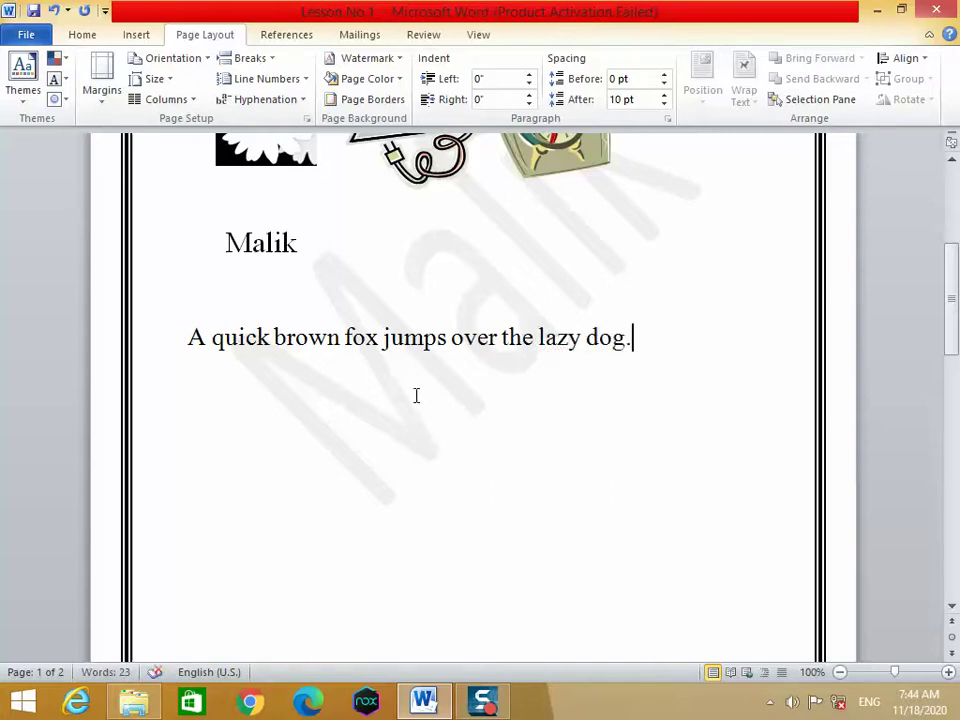
Select the fox sentence and paste copies of it on new lines after it.
{"action": "triple_click", "coordinate": [530, 350]}
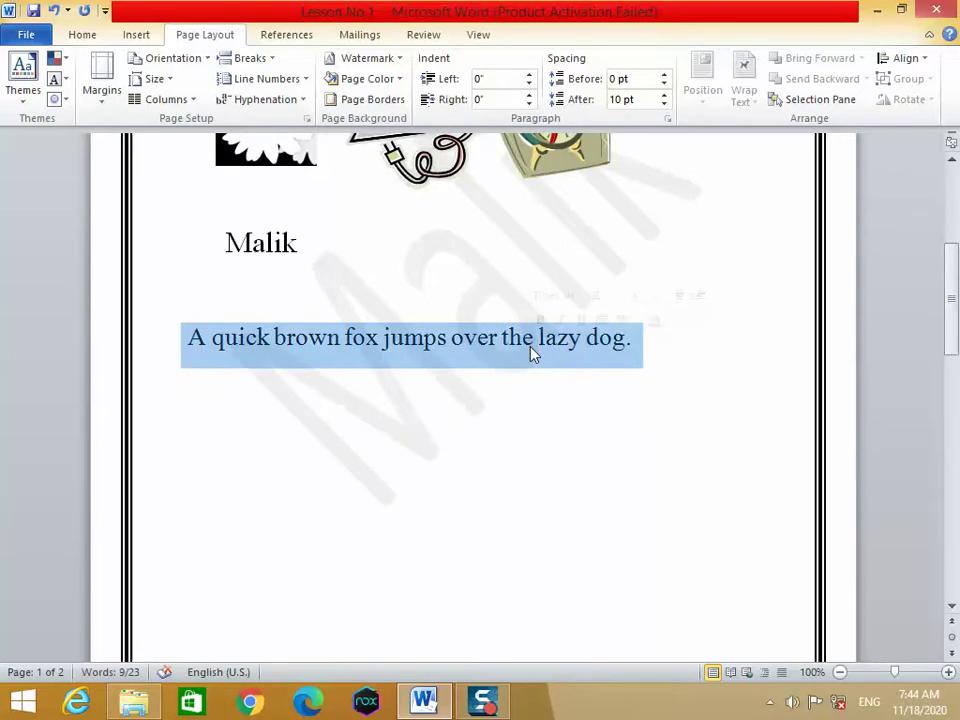
{"action": "left_click", "coordinate": [640, 340]}
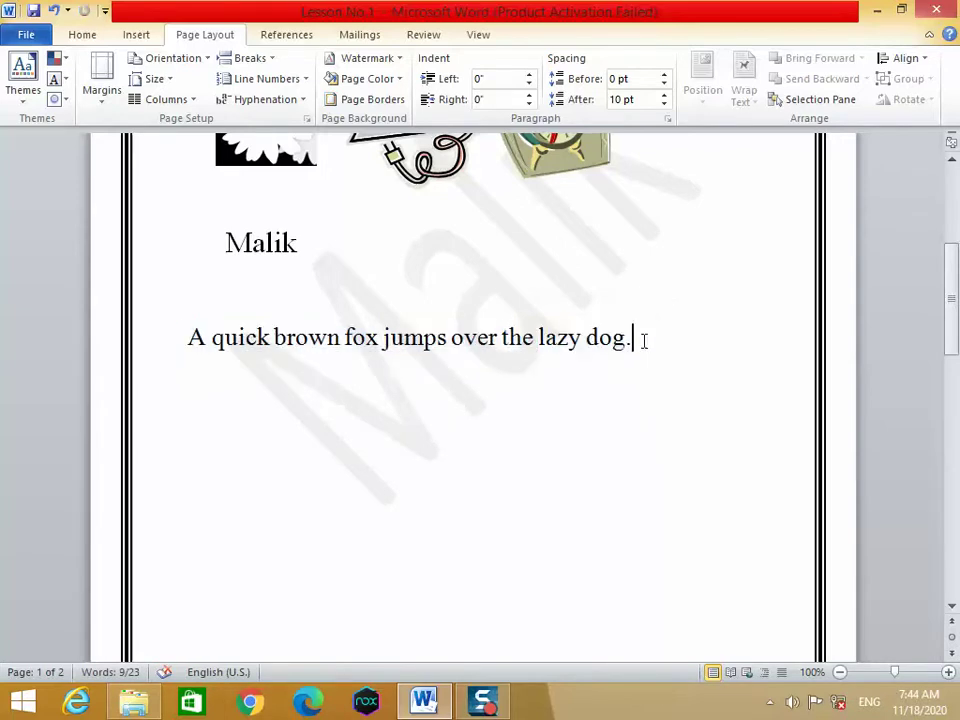
{"action": "type", "text": "A quick brown fox jumps over the lazy dog."}
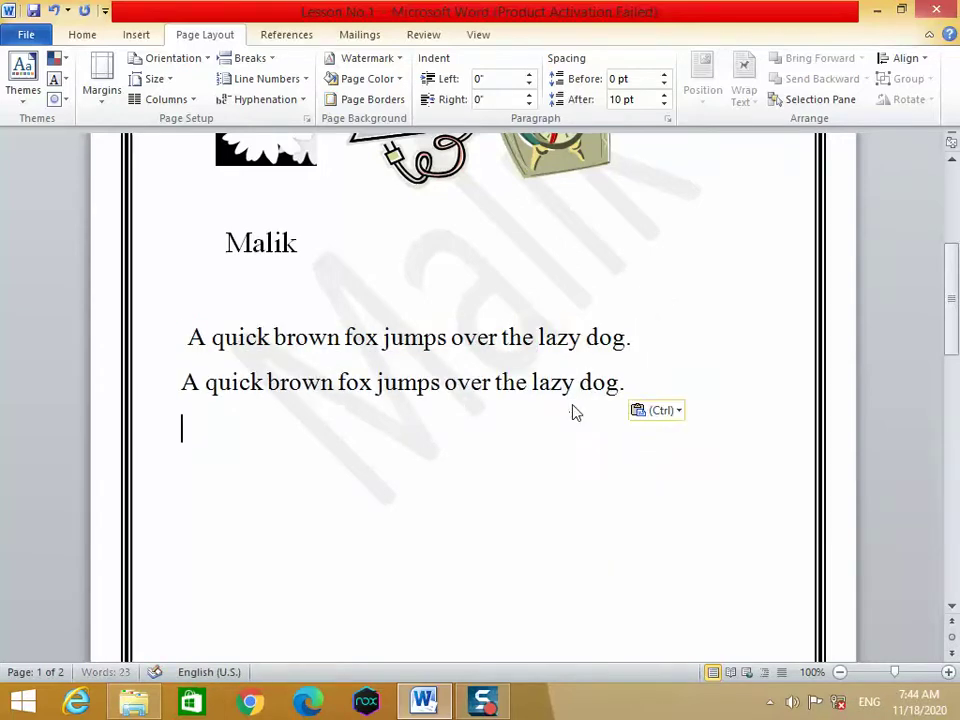
{"action": "key", "text": "ctrl+Return"}
{"action": "type", "text": "A quick brown fox jumps over the lazy dog."}
{"action": "scroll", "coordinate": [525, 405], "scroll_direction": "up", "scroll_amount": 5}
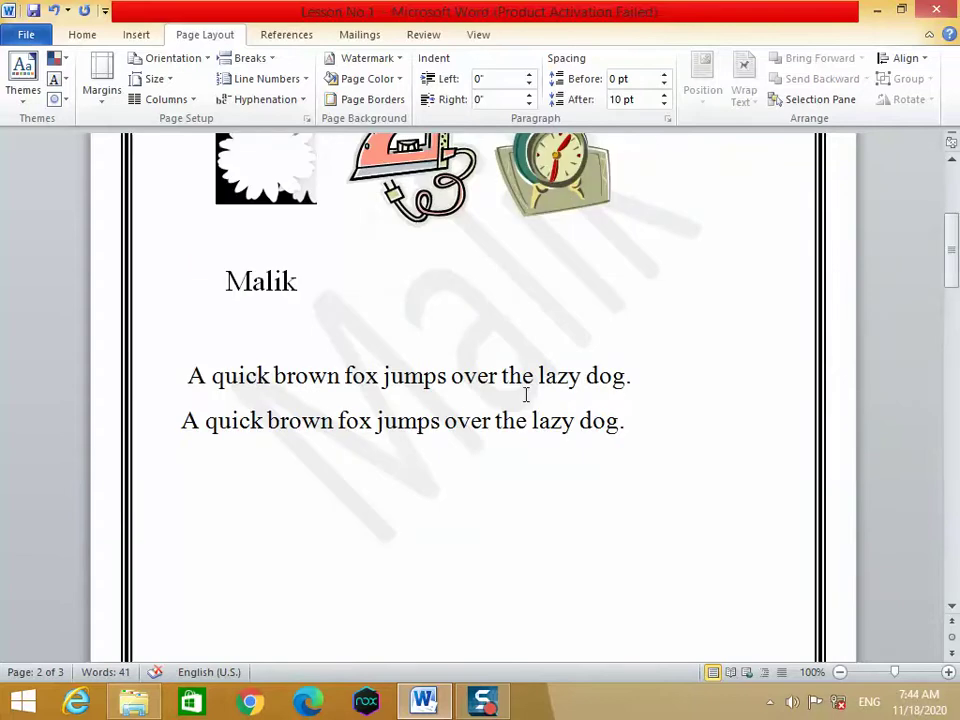
{"action": "type", "text": "A quick brown fox jumps over the lazy dog."}
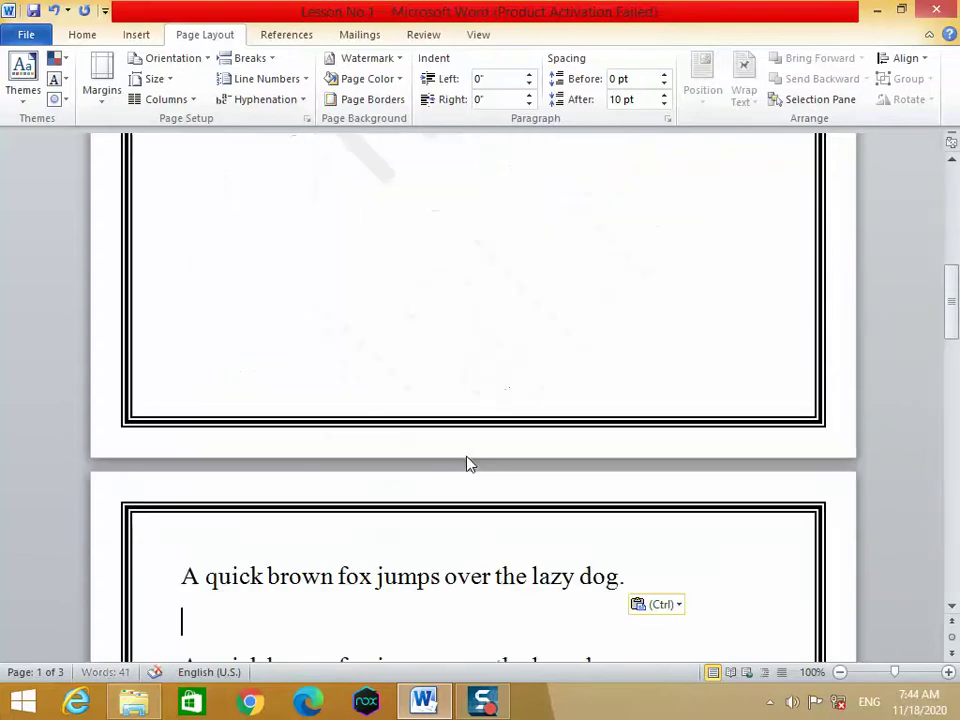
Reduce the space after the pasted sentence paragraphs.
{"action": "scroll", "coordinate": [466, 454], "scroll_direction": "up", "scroll_amount": 6}
{"action": "scroll", "coordinate": [466, 454], "scroll_direction": "down", "scroll_amount": 10}
{"action": "scroll", "coordinate": [466, 454], "scroll_direction": "down", "scroll_amount": 6}
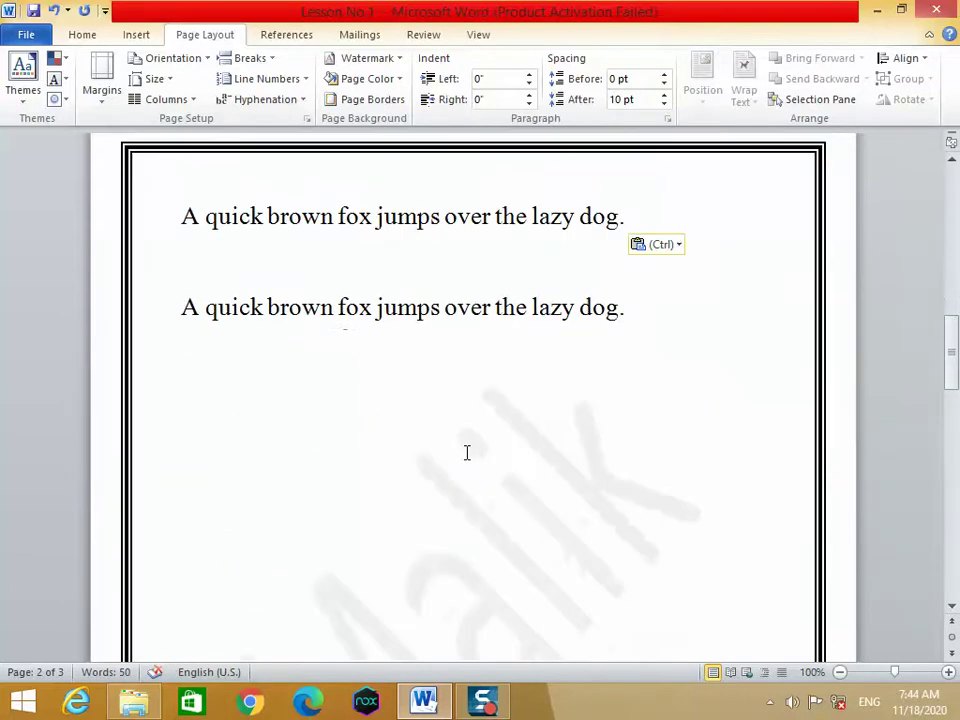
{"action": "scroll", "coordinate": [466, 452], "scroll_direction": "up", "scroll_amount": 2}
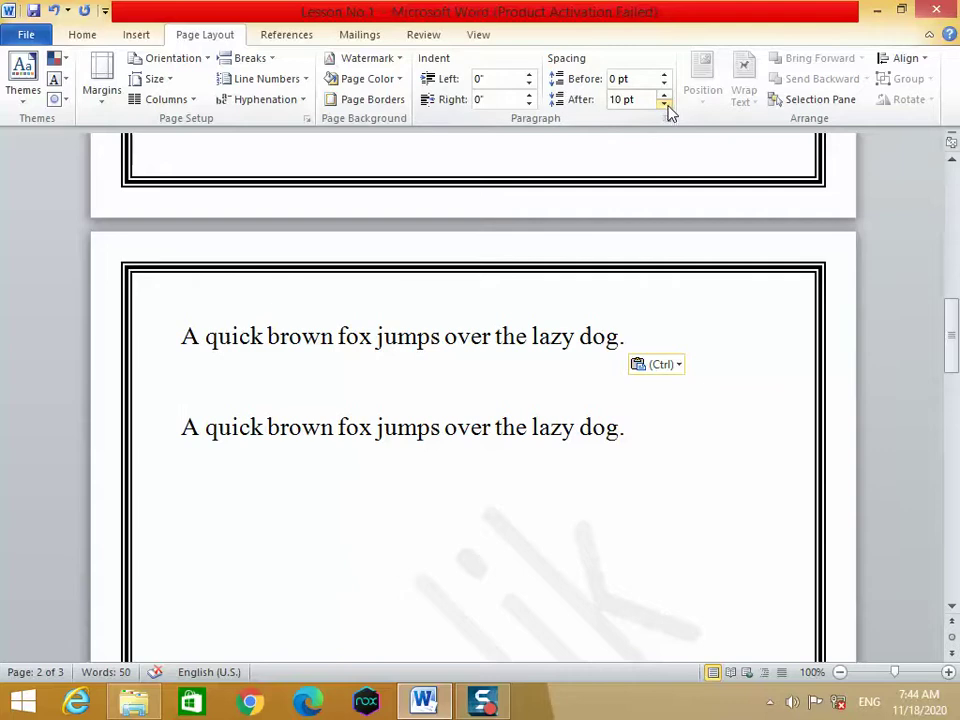
{"action": "left_click", "coordinate": [667, 104]}
{"action": "left_click", "coordinate": [667, 104]}
{"action": "left_click", "coordinate": [667, 104]}
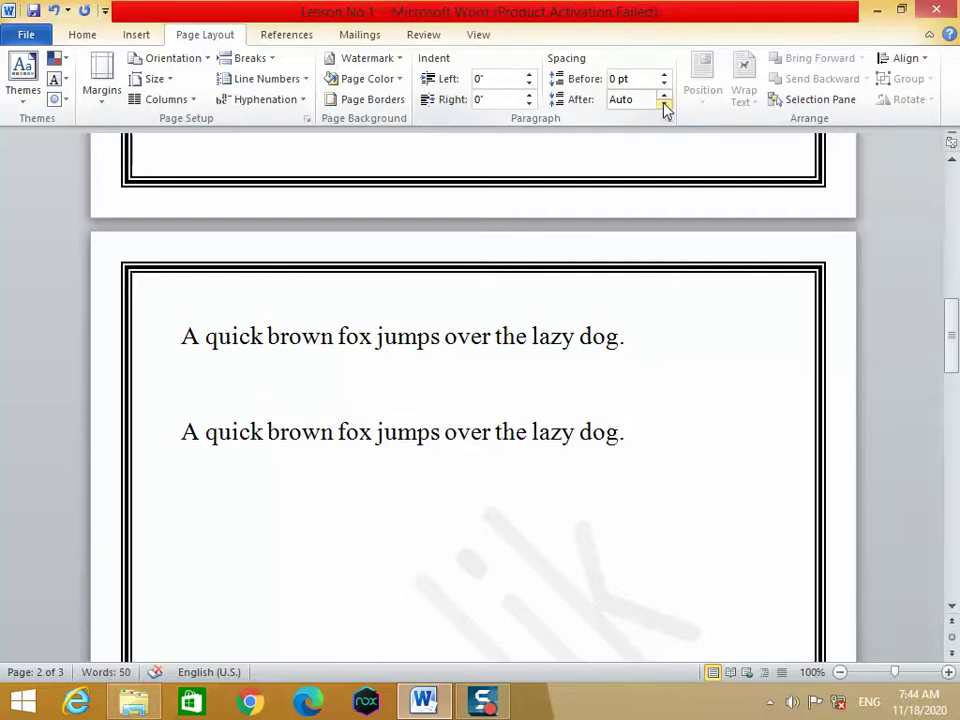
{"action": "left_click", "coordinate": [652, 99]}
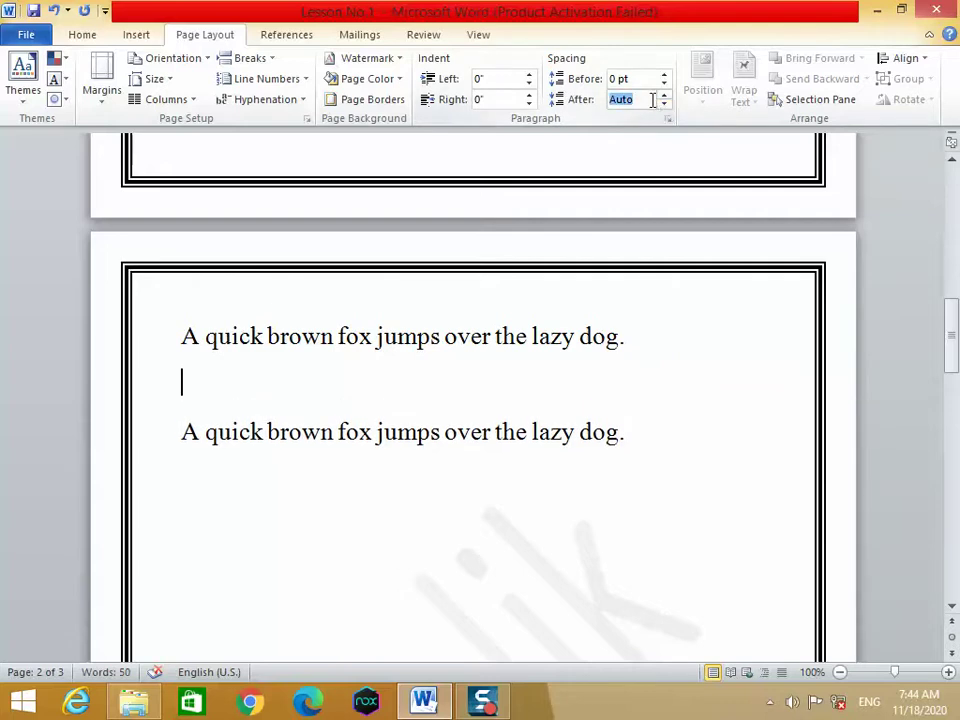
Paste three more copies of the sentence, making seven lines below Malik.
{"action": "scroll", "coordinate": [608, 336], "scroll_direction": "up", "scroll_amount": 5}
{"action": "left_click", "coordinate": [540, 300]}
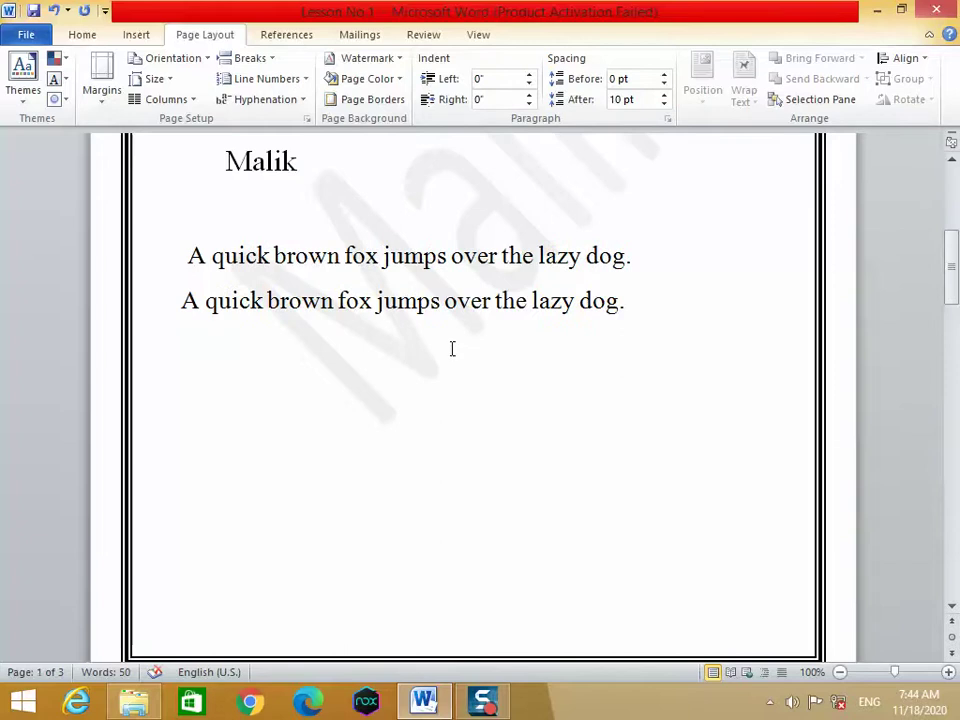
{"action": "type", "text": "A quick brown fox jumps over the lazy dog."}
{"action": "type", "text": "A quick brown fox jumps over the lazy dog."}
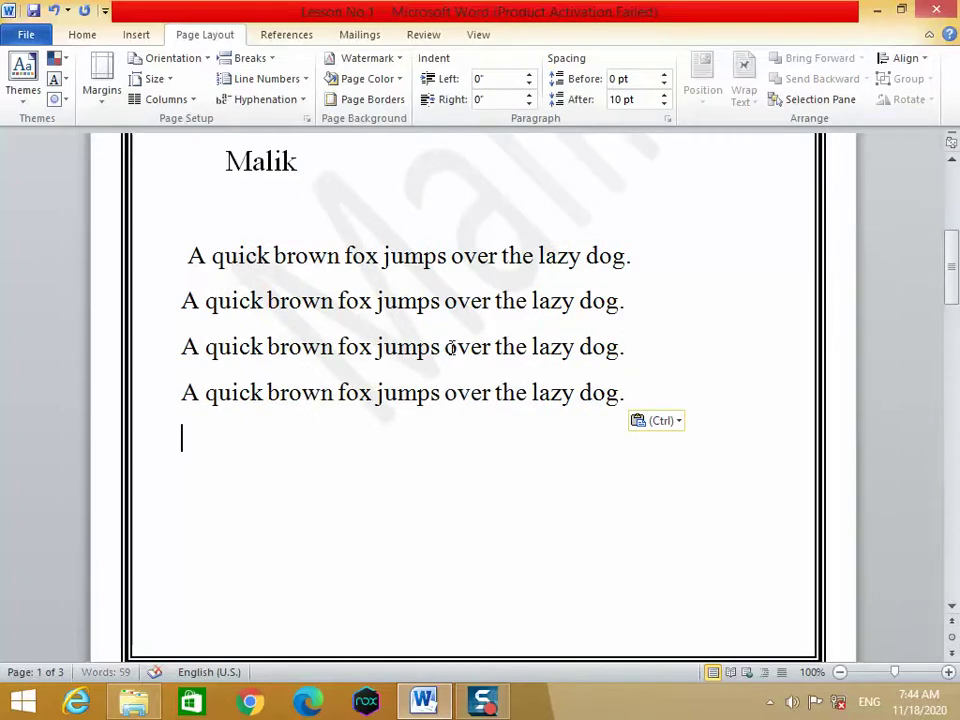
{"action": "type", "text": "A quick brown fox jumps over the lazy dog."}
{"action": "type", "text": "A quick brown fox jumps over the lazy dog."}
{"action": "type", "text": "A quick brown fox jumps over the lazy dog."}
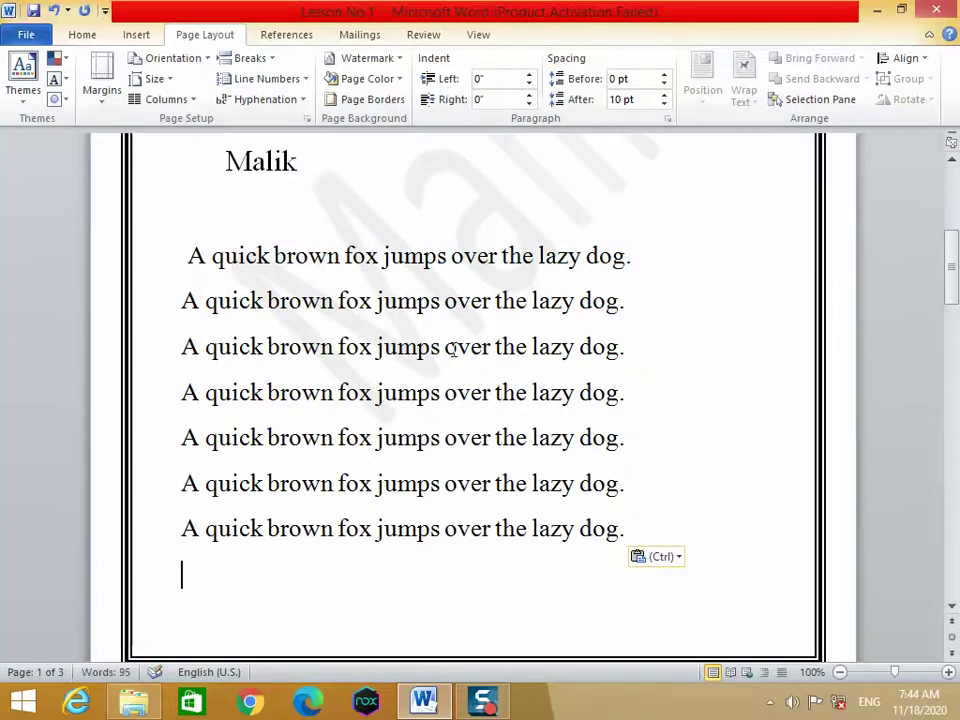
{"action": "type", "text": "A quick brown fox jumps over the lazy dog."}
Select all the fox sentences and try space before at 24 pt, then back to 0 pt.
{"action": "left_click_drag", "start_coordinate": [185, 258], "coordinate": [655, 564]}
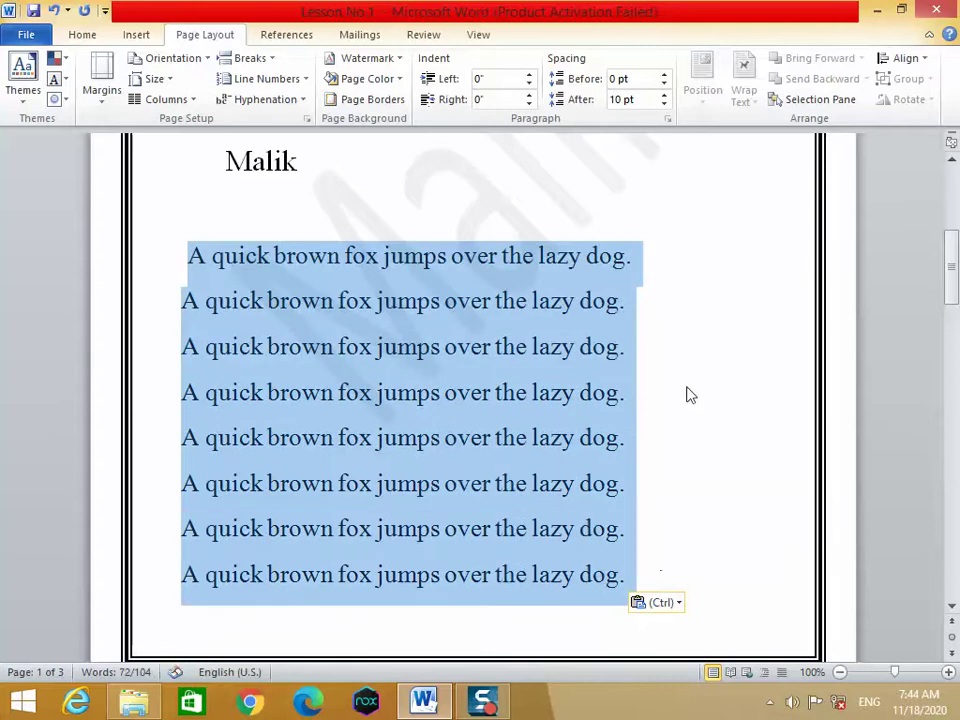
{"action": "left_click", "coordinate": [664, 75]}
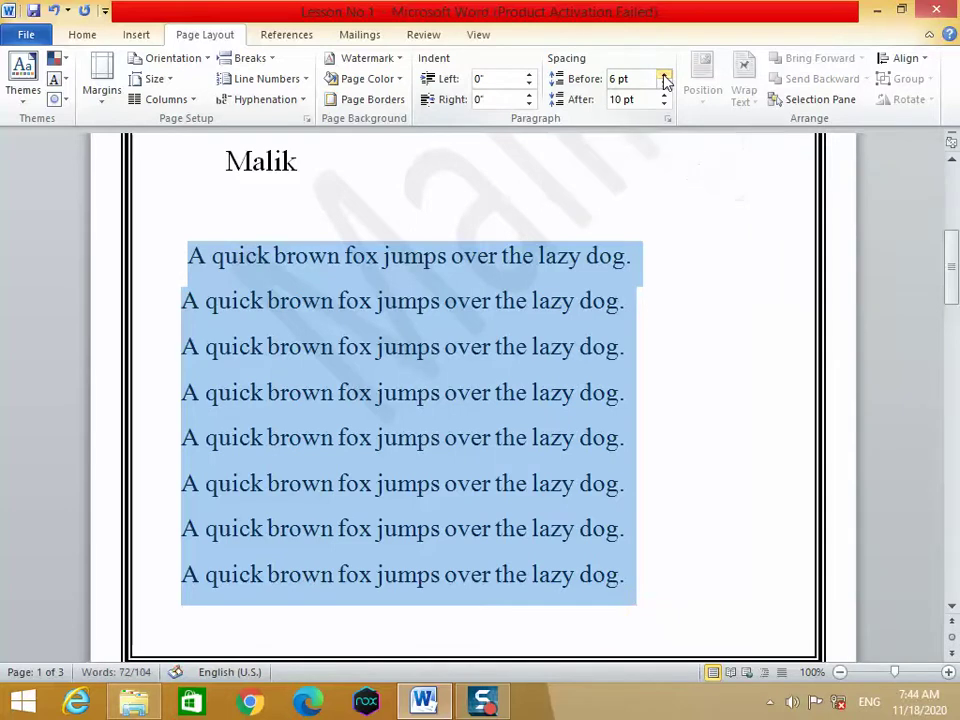
{"action": "left_click", "coordinate": [664, 75]}
{"action": "left_click", "coordinate": [664, 75]}
{"action": "left_click", "coordinate": [664, 75]}
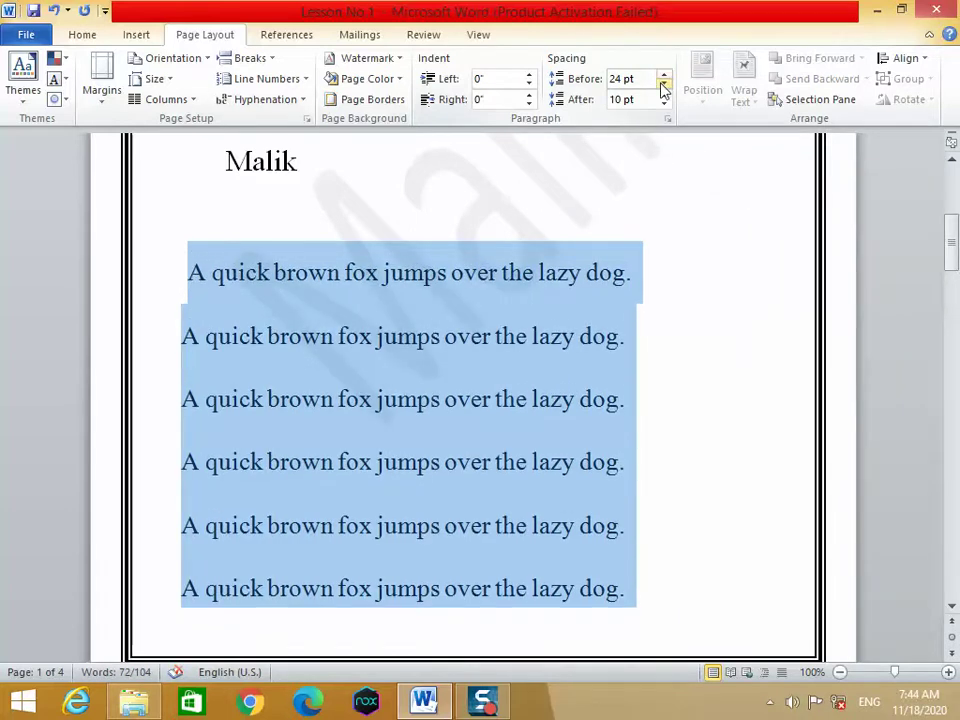
{"action": "left_click", "coordinate": [664, 89]}
{"action": "left_click", "coordinate": [664, 89]}
{"action": "left_click", "coordinate": [664, 89]}
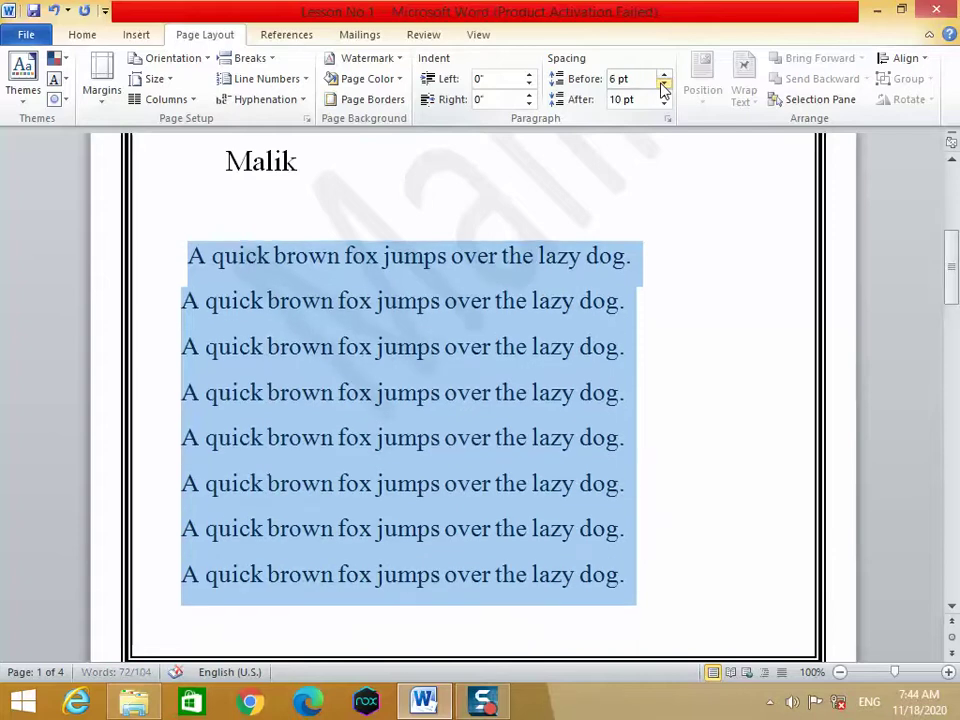
{"action": "left_click", "coordinate": [664, 89]}
Set the sentences' space before and space after to Auto.
{"action": "left_click", "coordinate": [664, 76]}
{"action": "left_click", "coordinate": [664, 76]}
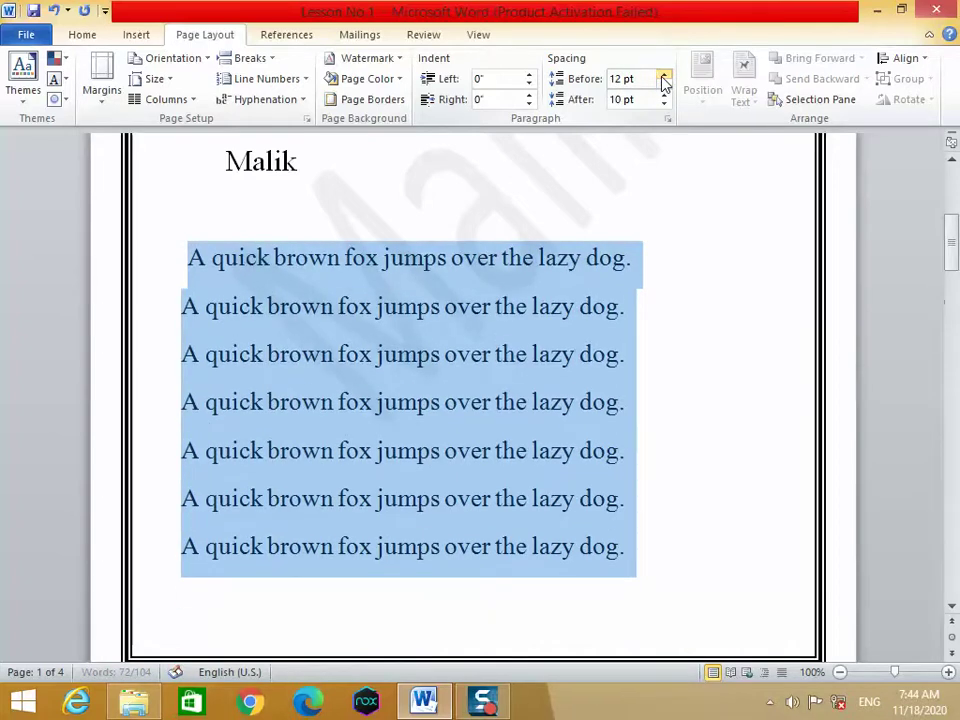
{"action": "left_click", "coordinate": [664, 76]}
{"action": "left_click", "coordinate": [664, 76]}
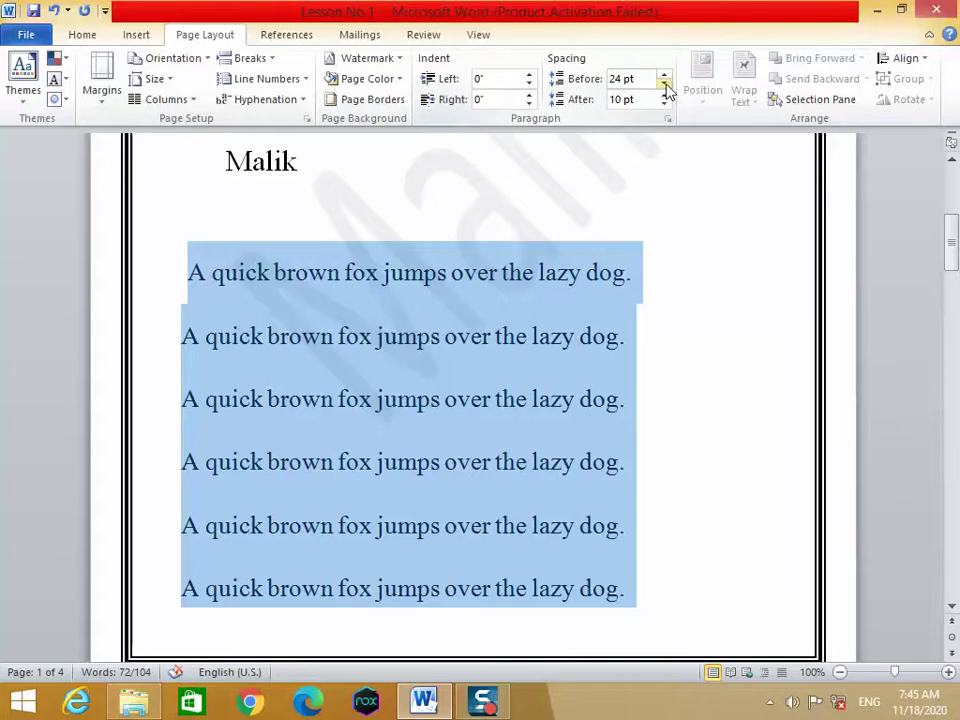
{"action": "left_click", "coordinate": [665, 89]}
{"action": "left_click", "coordinate": [665, 89]}
{"action": "left_click", "coordinate": [665, 89]}
{"action": "left_click", "coordinate": [665, 89]}
{"action": "left_click", "coordinate": [665, 89]}
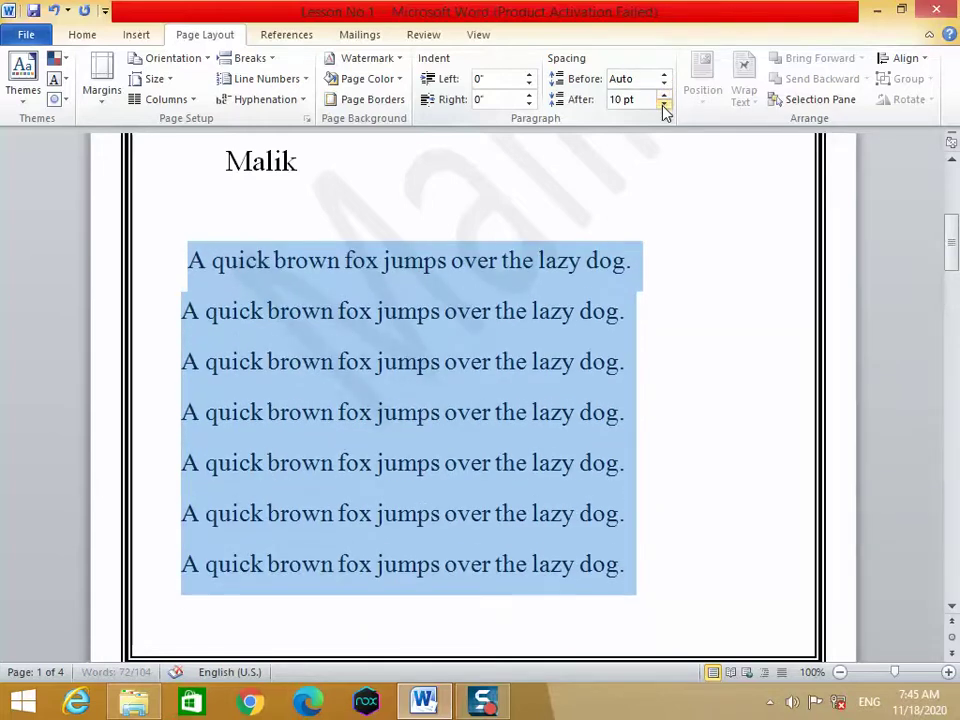
{"action": "left_click", "coordinate": [664, 104]}
{"action": "left_click", "coordinate": [664, 104]}
{"action": "left_click", "coordinate": [664, 104]}
{"action": "left_click", "coordinate": [658, 197]}
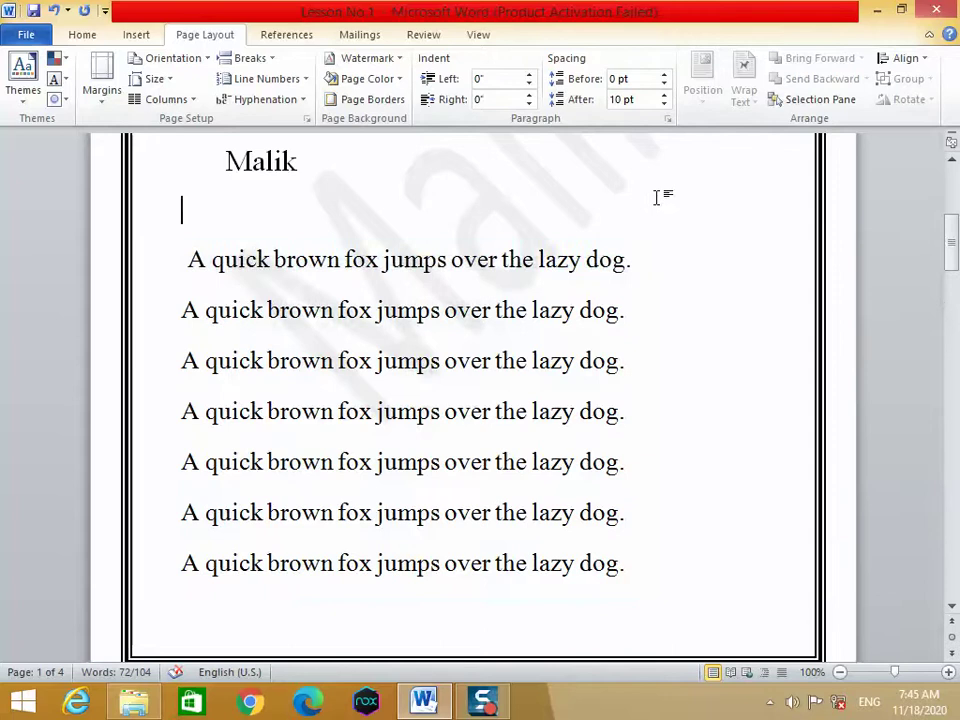
{"action": "scroll", "coordinate": [653, 220], "scroll_direction": "down", "scroll_amount": 3}
{"action": "scroll", "coordinate": [655, 223], "scroll_direction": "down", "scroll_amount": 3}
{"action": "scroll", "coordinate": [655, 222], "scroll_direction": "up", "scroll_amount": 10}
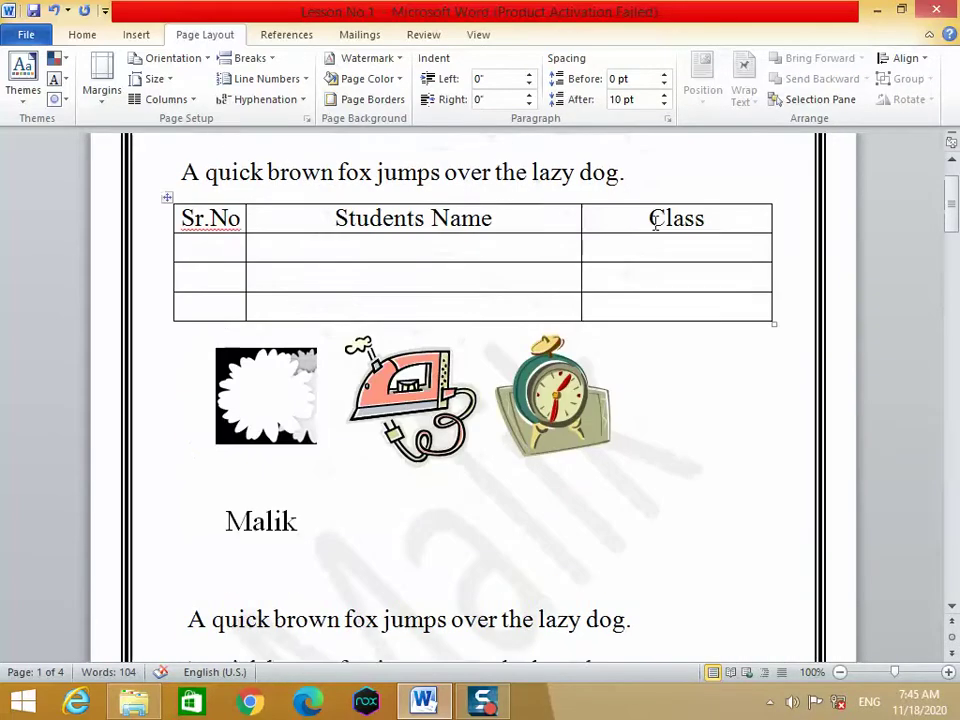
{"action": "scroll", "coordinate": [653, 229], "scroll_direction": "up", "scroll_amount": 3}
{"action": "scroll", "coordinate": [665, 260], "scroll_direction": "down", "scroll_amount": 10}
{"action": "scroll", "coordinate": [680, 275], "scroll_direction": "down", "scroll_amount": 10}
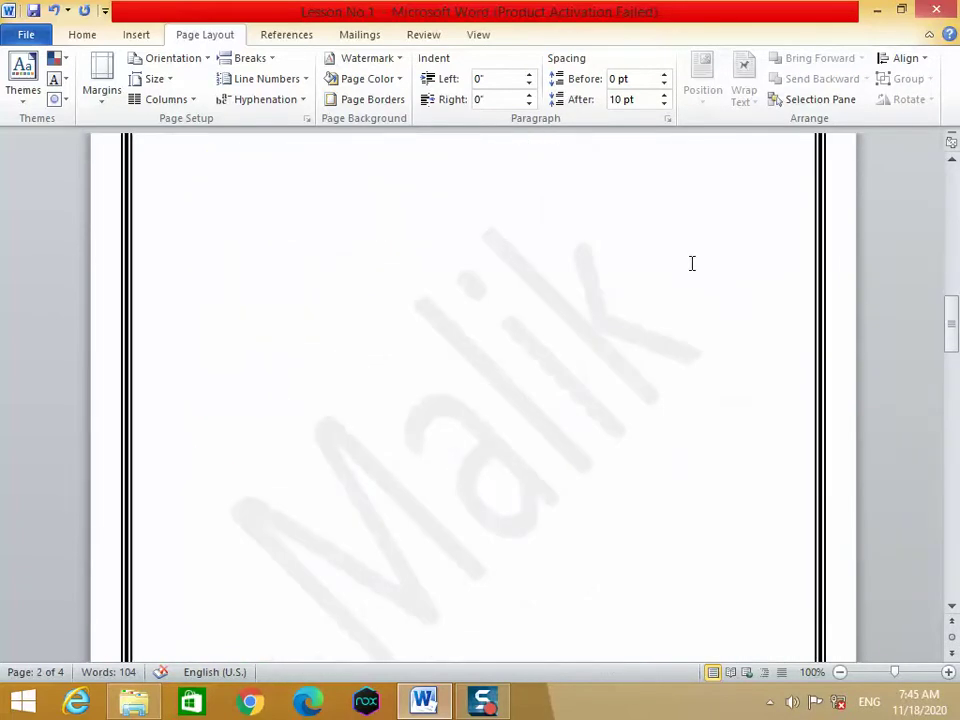
{"action": "scroll", "coordinate": [683, 200], "scroll_direction": "up", "scroll_amount": 6}
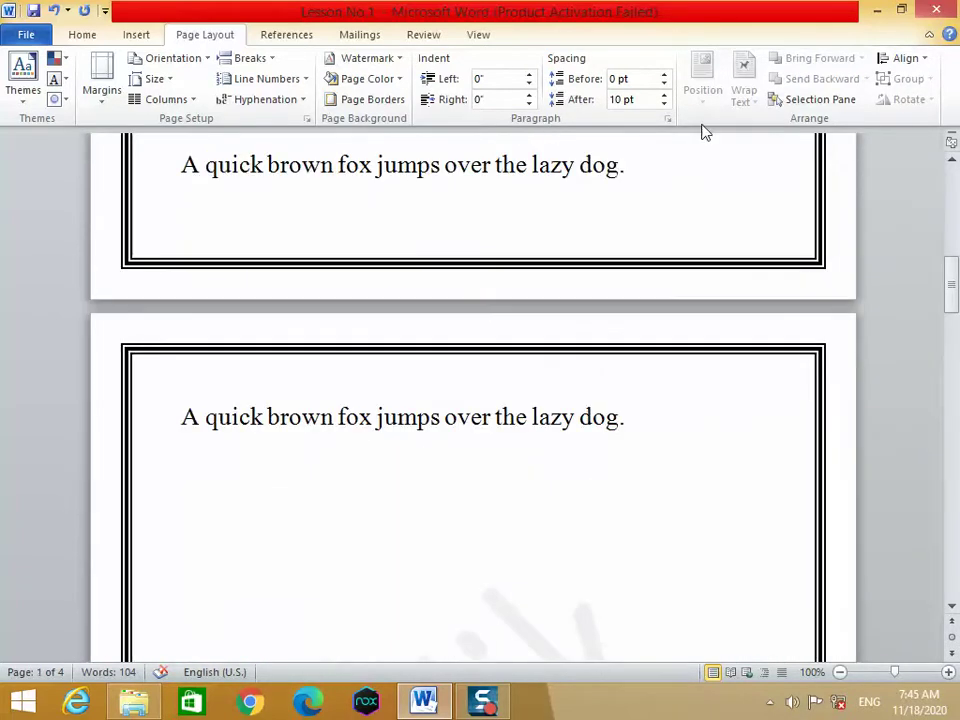
{"action": "left_click", "coordinate": [660, 178]}
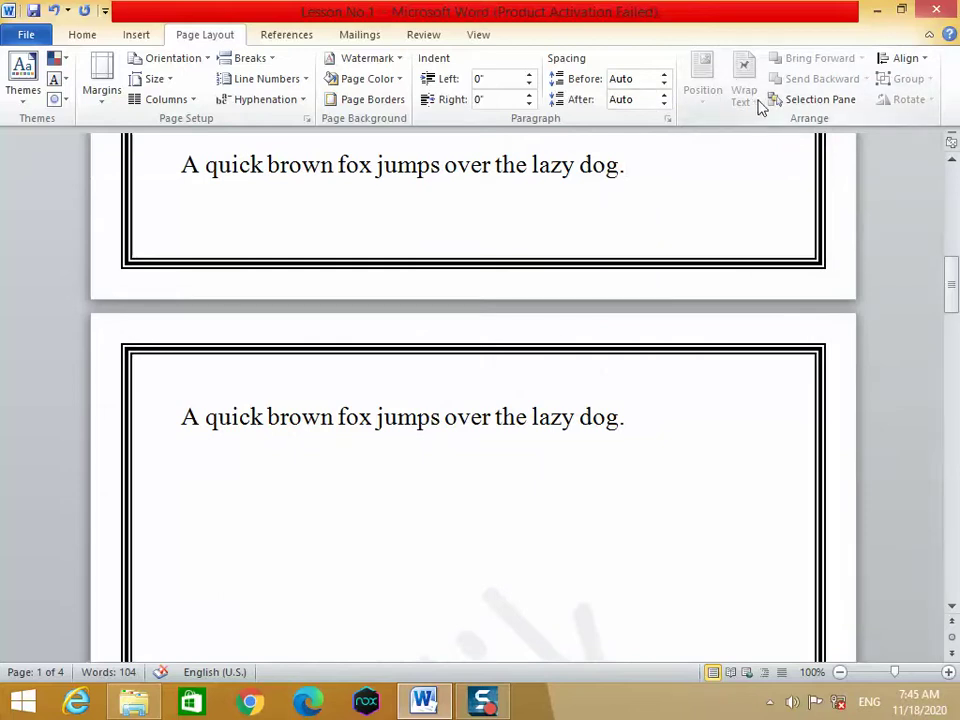
{"action": "left_click", "coordinate": [922, 62]}
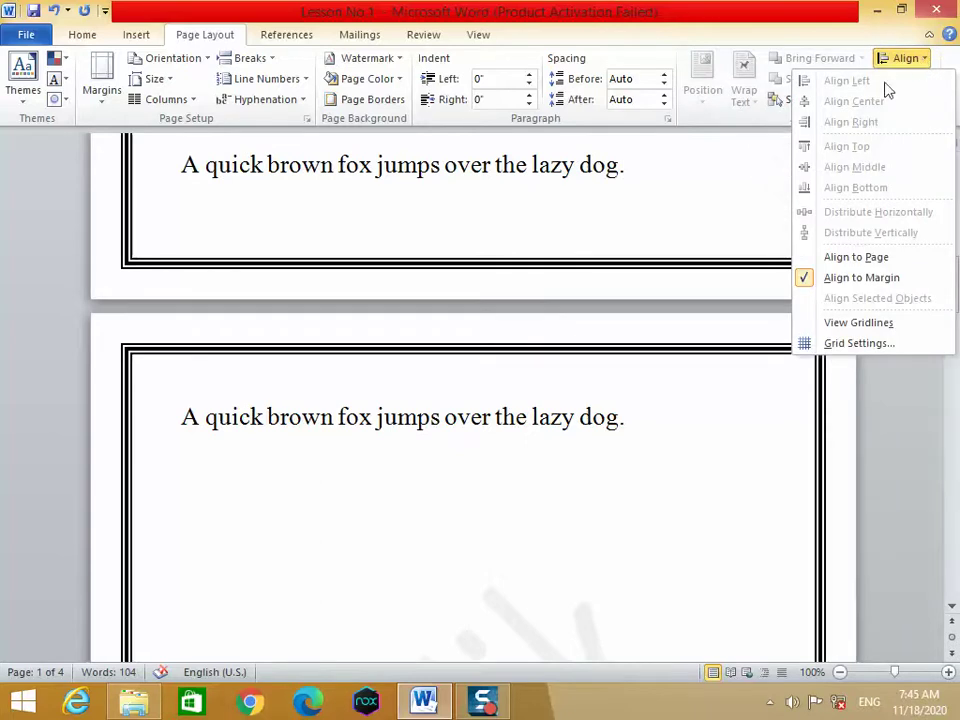
{"action": "left_click", "coordinate": [700, 226]}
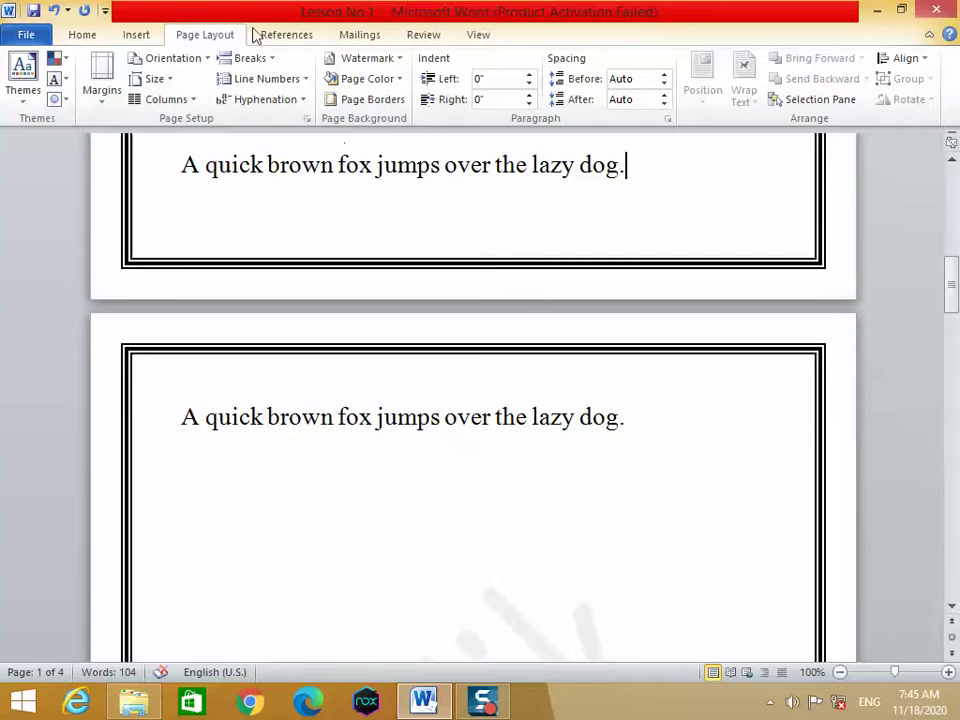
Browse the References and Mailings tools.
{"action": "left_click", "coordinate": [282, 40]}
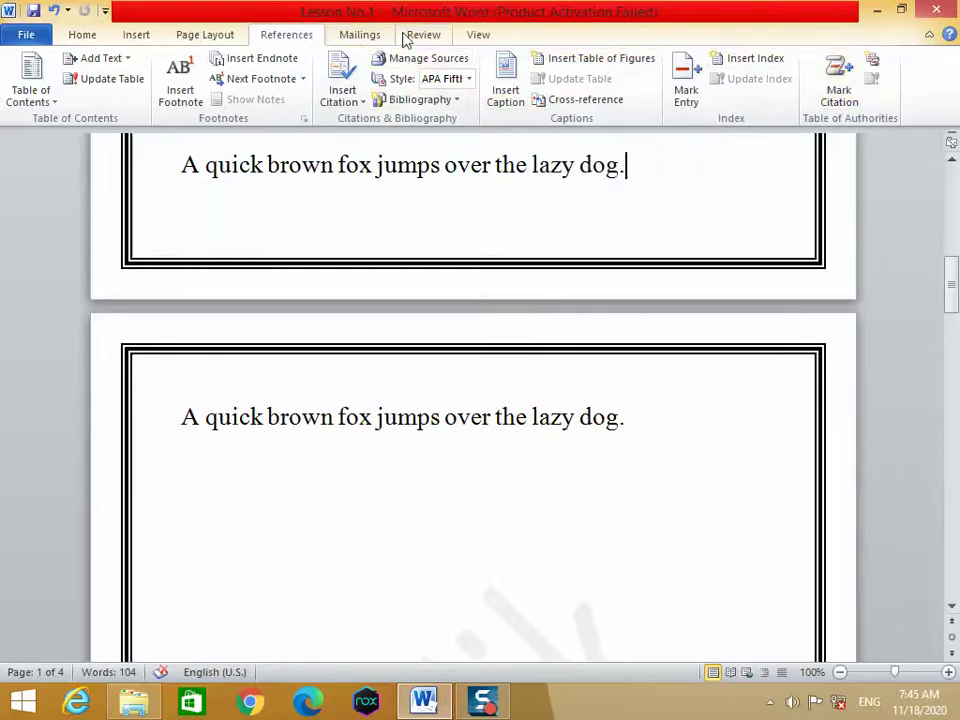
{"action": "left_click", "coordinate": [365, 37]}
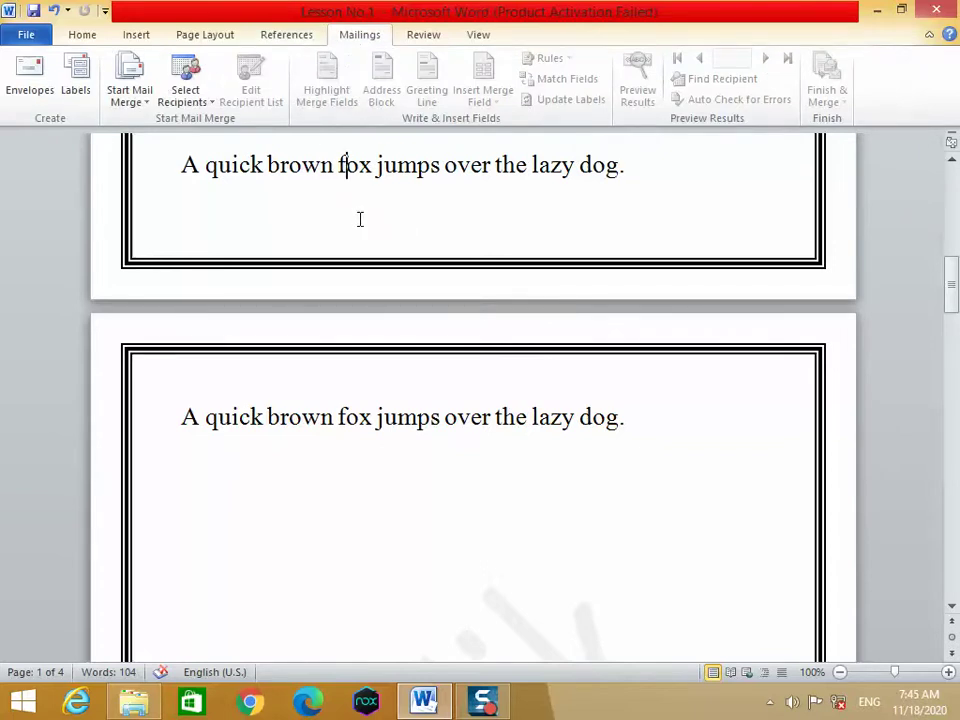
{"action": "scroll", "coordinate": [360, 219], "scroll_direction": "up", "scroll_amount": 4}
{"action": "scroll", "coordinate": [360, 225], "scroll_direction": "down", "scroll_amount": 5}
{"action": "scroll", "coordinate": [360, 219], "scroll_direction": "up", "scroll_amount": 3}
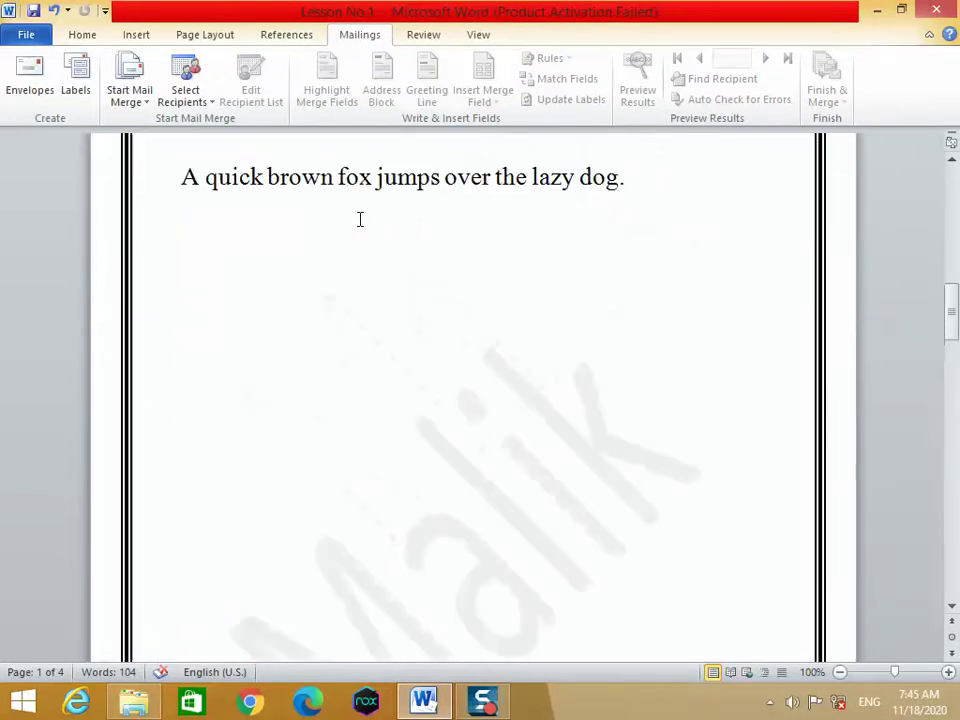
Review the Accept options for tracked changes without accepting any, then go to View.
{"action": "left_click", "coordinate": [422, 42]}
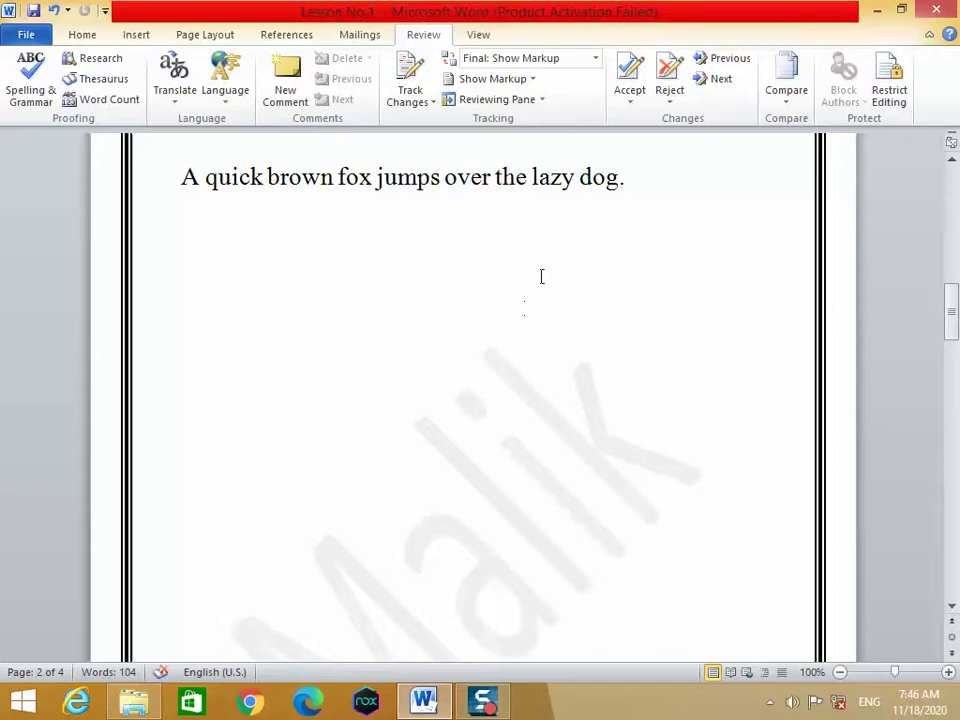
{"action": "left_click", "coordinate": [632, 104]}
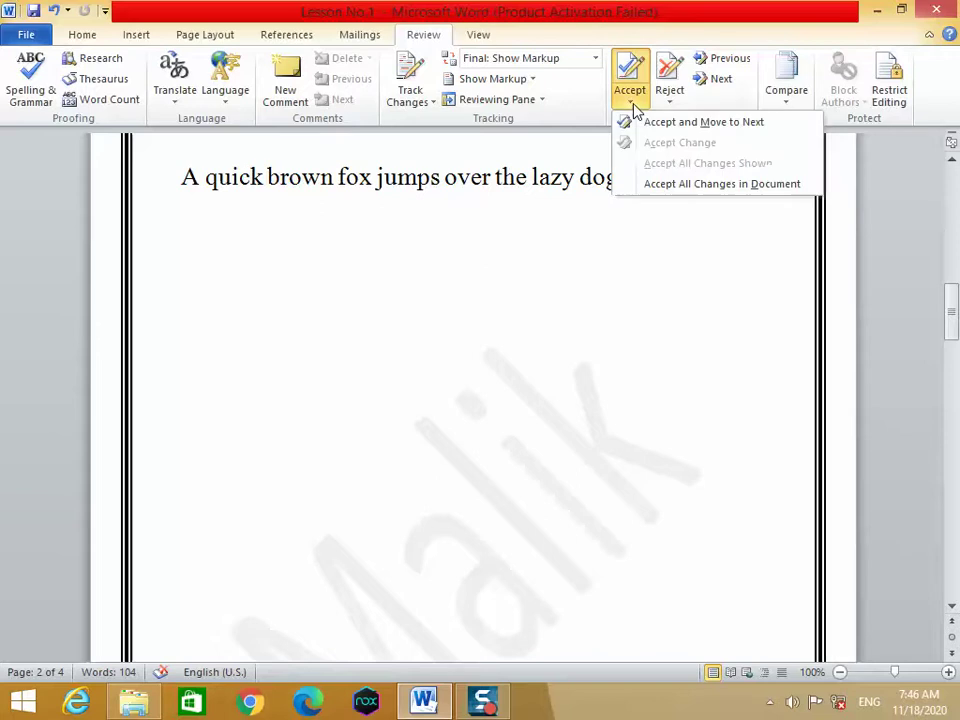
{"action": "left_click", "coordinate": [561, 236]}
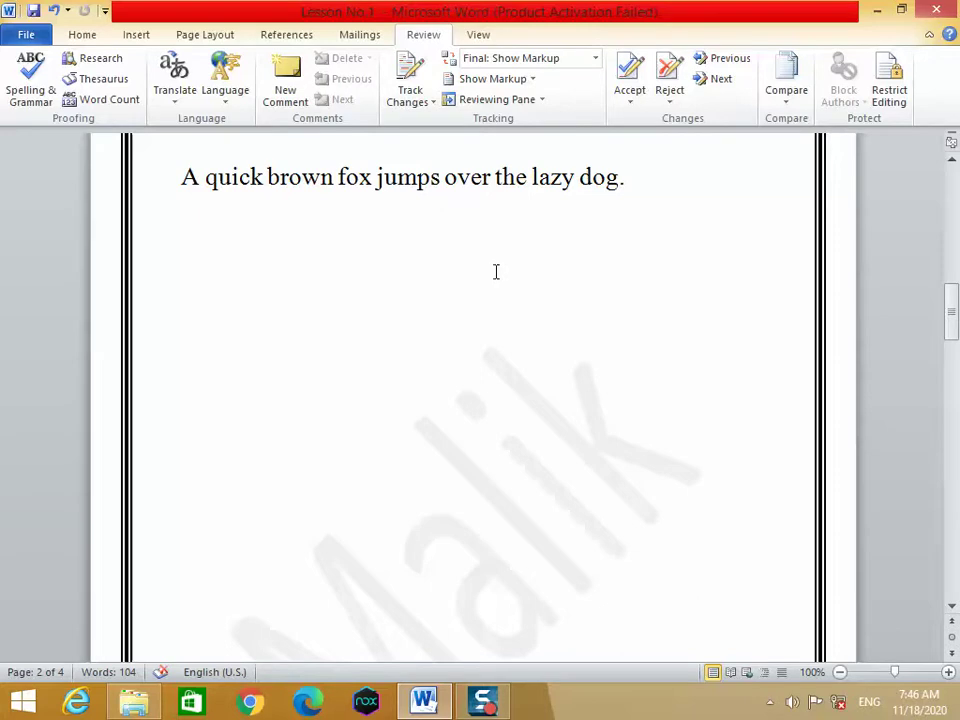
{"action": "left_click", "coordinate": [479, 36]}
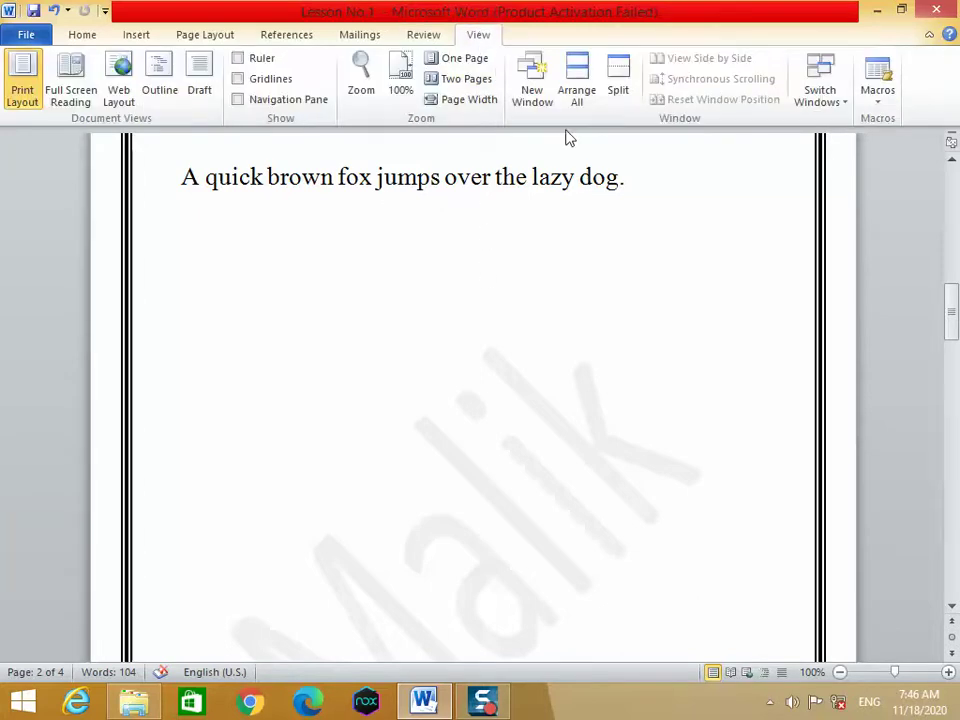
{"action": "scroll", "coordinate": [468, 286], "scroll_direction": "down", "scroll_amount": 3}
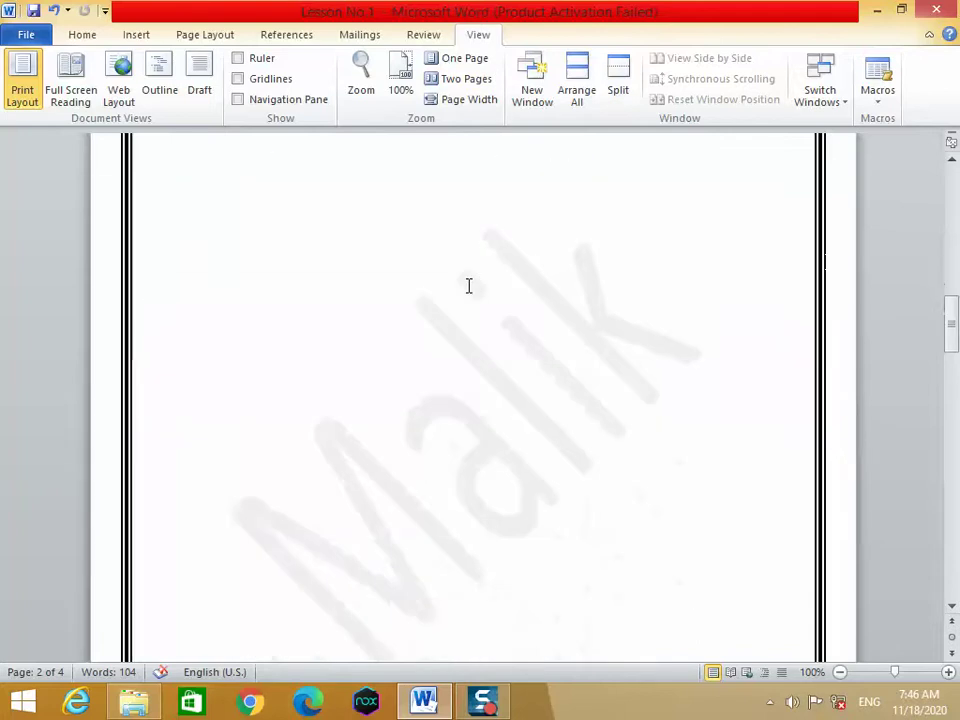
{"action": "scroll", "coordinate": [466, 286], "scroll_direction": "up", "scroll_amount": 3}
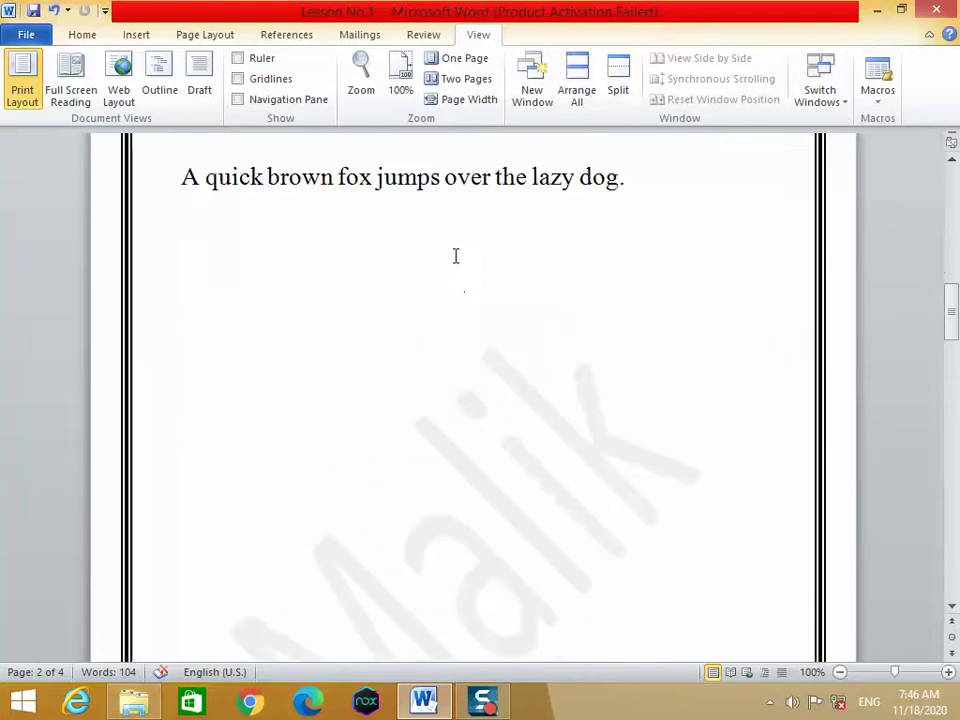
{"action": "left_click", "coordinate": [466, 62]}
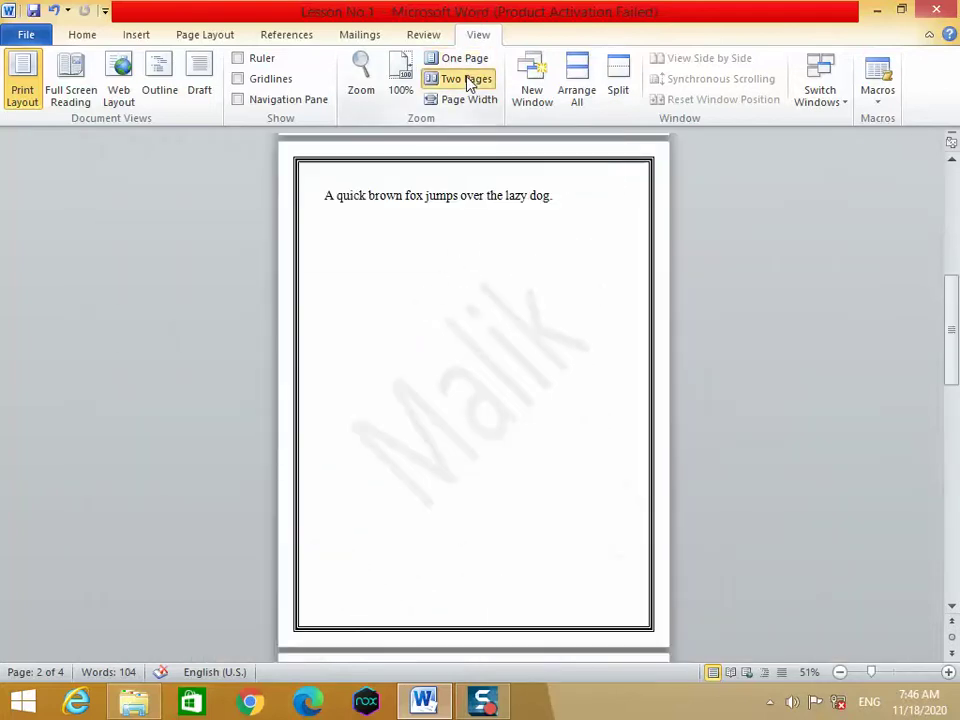
{"action": "left_click", "coordinate": [468, 82]}
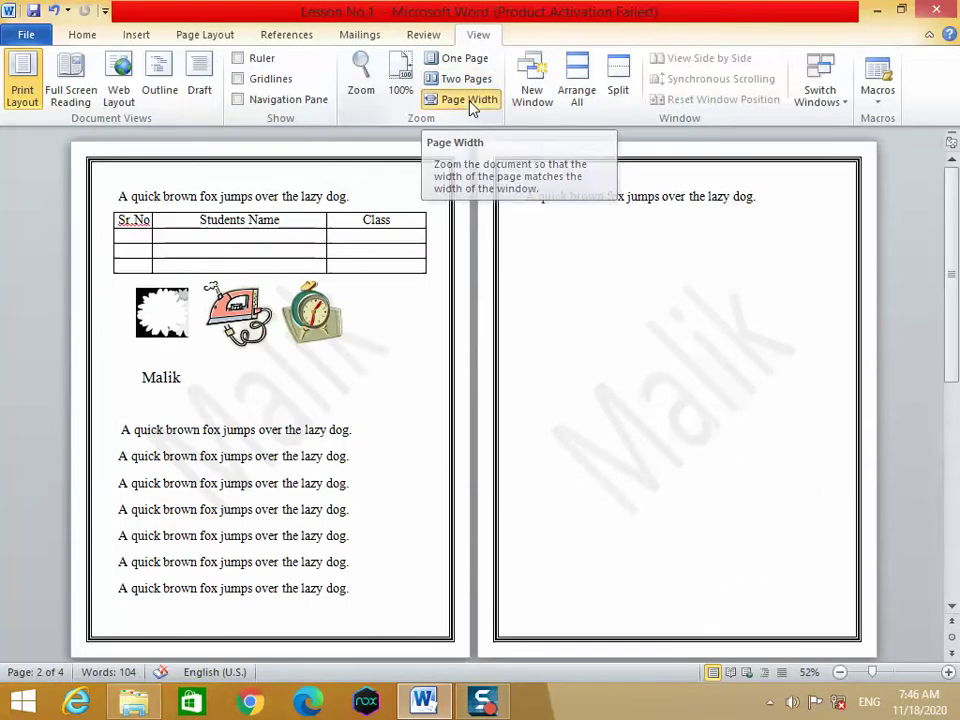
{"action": "left_click", "coordinate": [471, 103]}
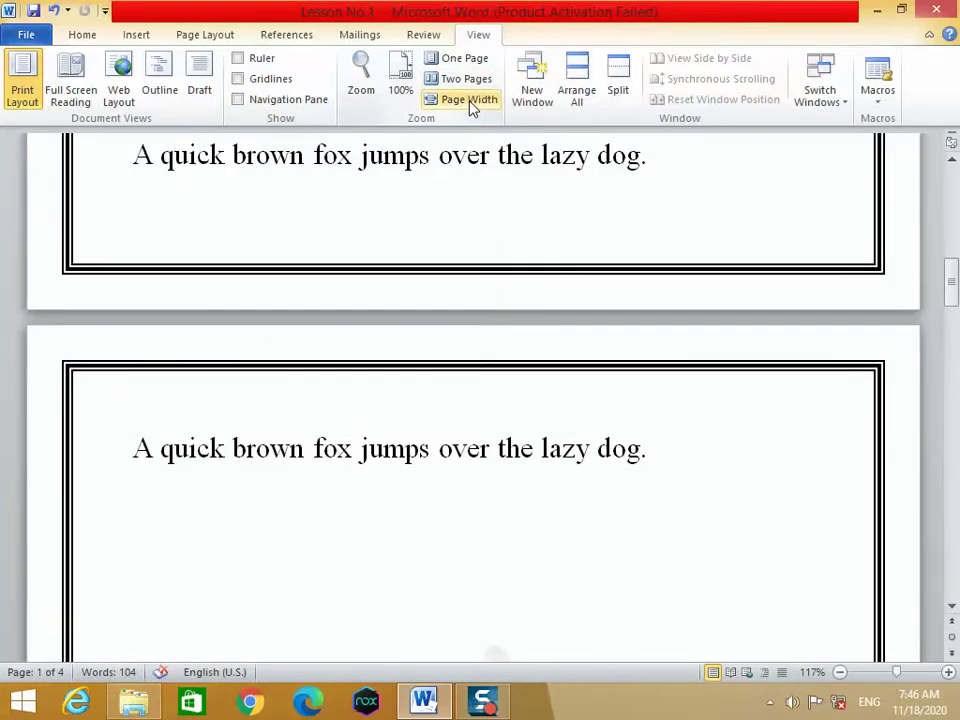
{"action": "scroll", "coordinate": [478, 130], "scroll_direction": "up", "scroll_amount": 3}
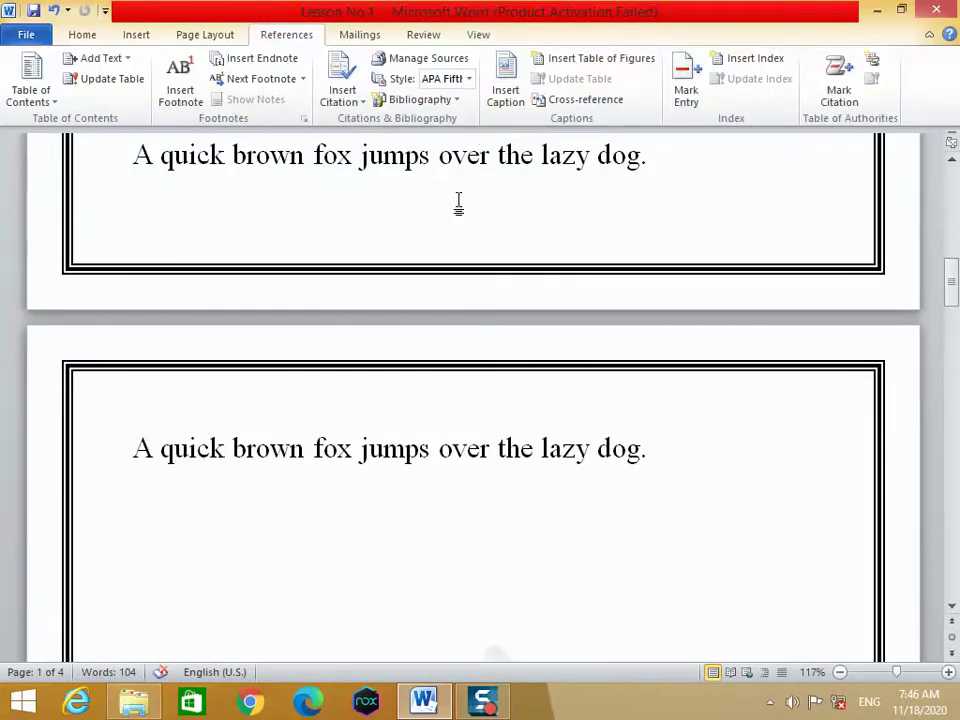
{"action": "scroll", "coordinate": [456, 204], "scroll_direction": "up", "scroll_amount": 5}
{"action": "scroll", "coordinate": [460, 205], "scroll_direction": "down", "scroll_amount": 10}
{"action": "left_click", "coordinate": [480, 36]}
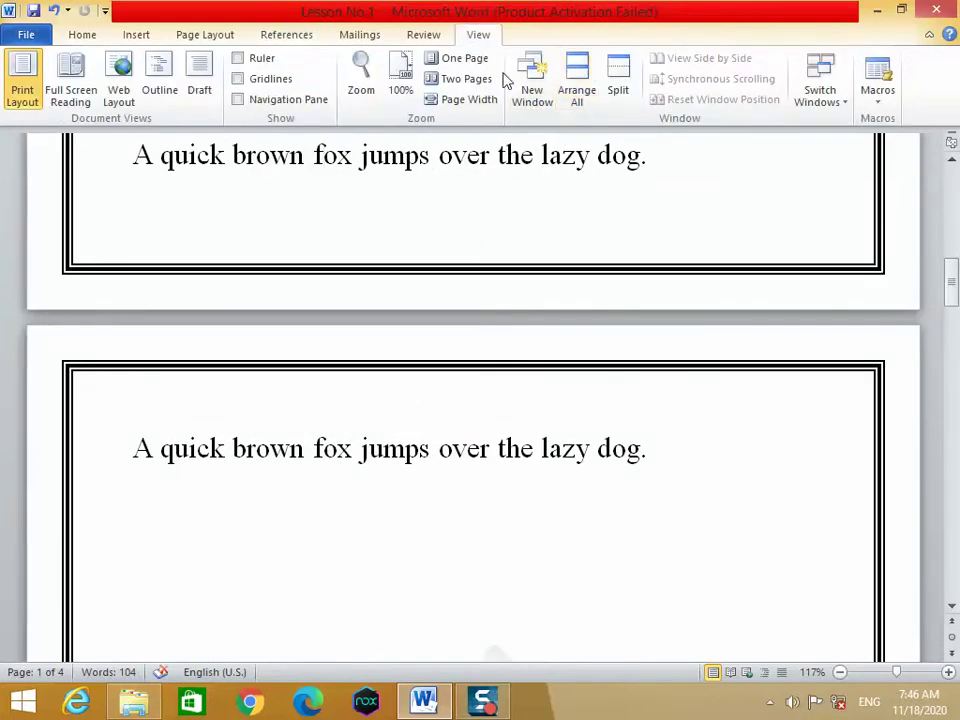
{"action": "left_click", "coordinate": [470, 64]}
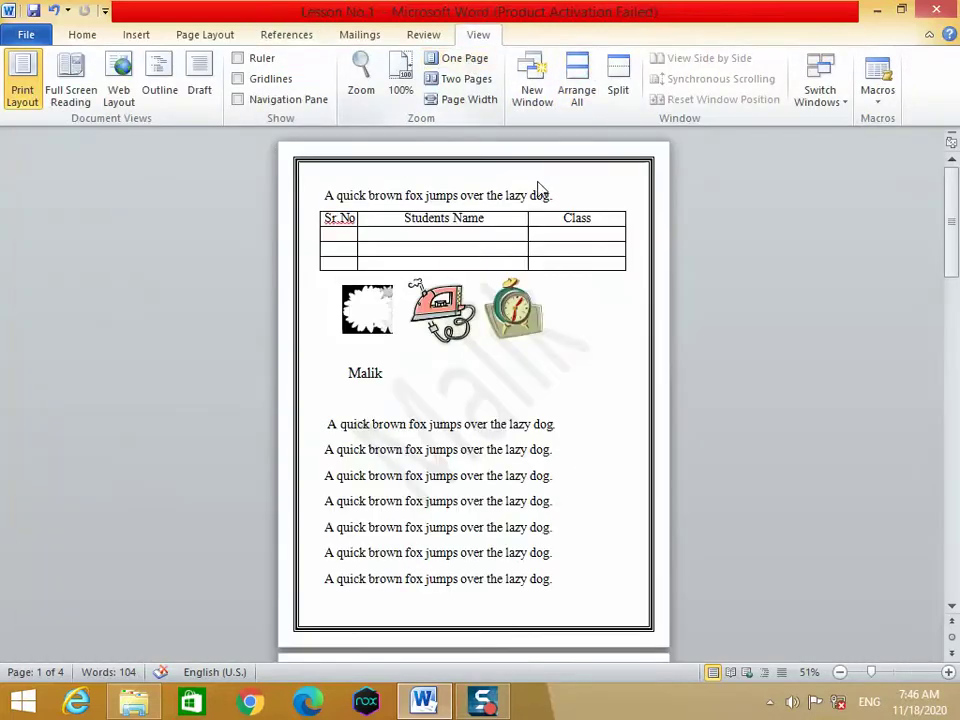
{"action": "left_click", "coordinate": [460, 79]}
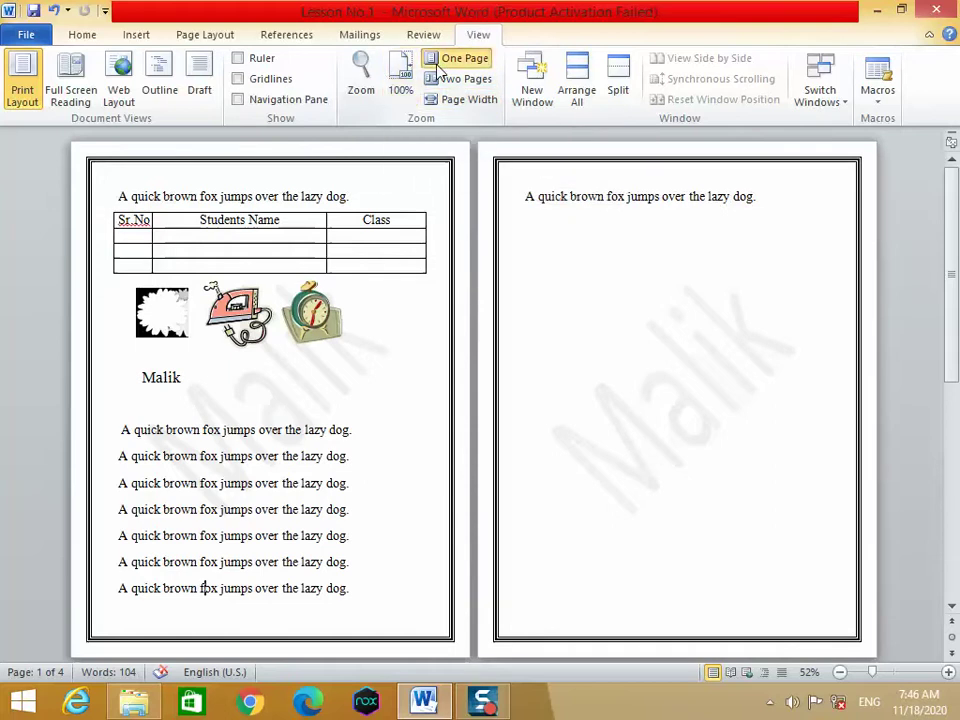
{"action": "left_click", "coordinate": [440, 62]}
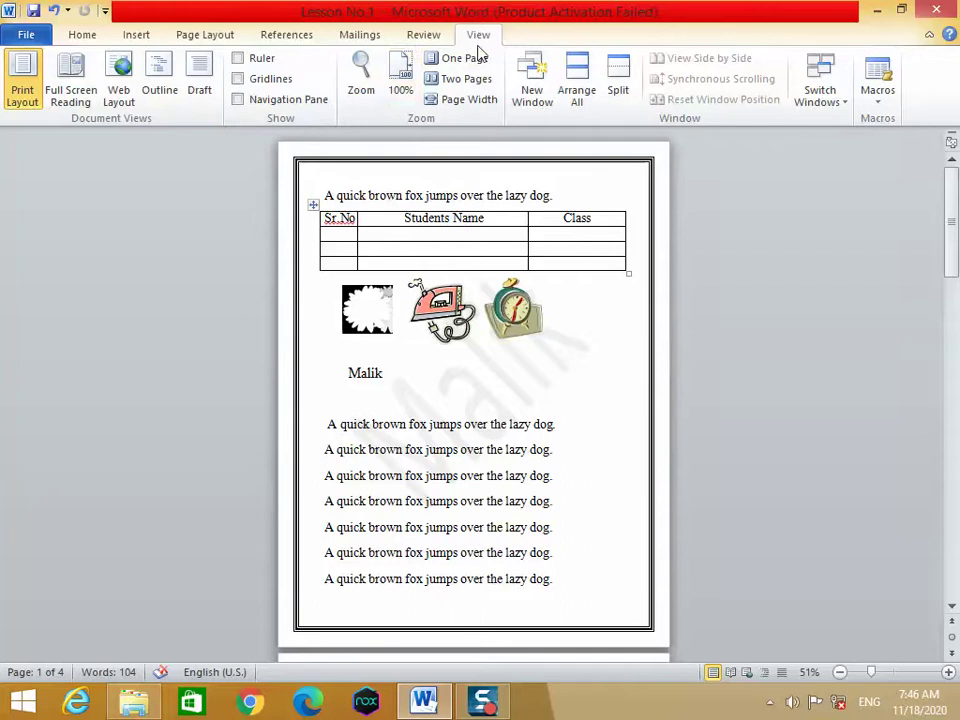
{"action": "left_click", "coordinate": [400, 88]}
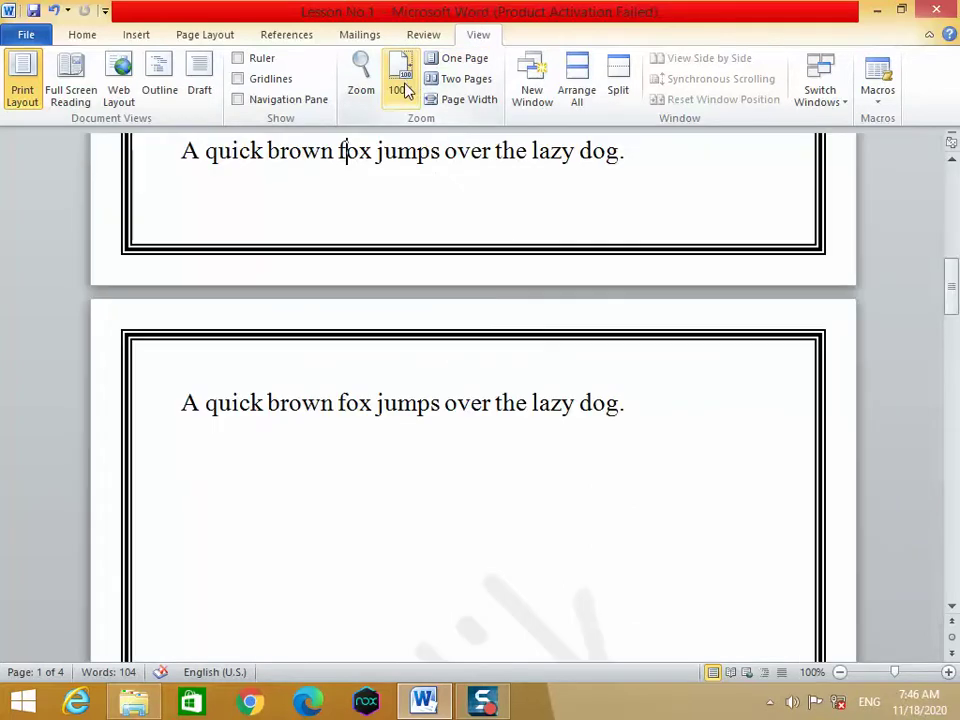
{"action": "key", "text": "ctrl+v"}
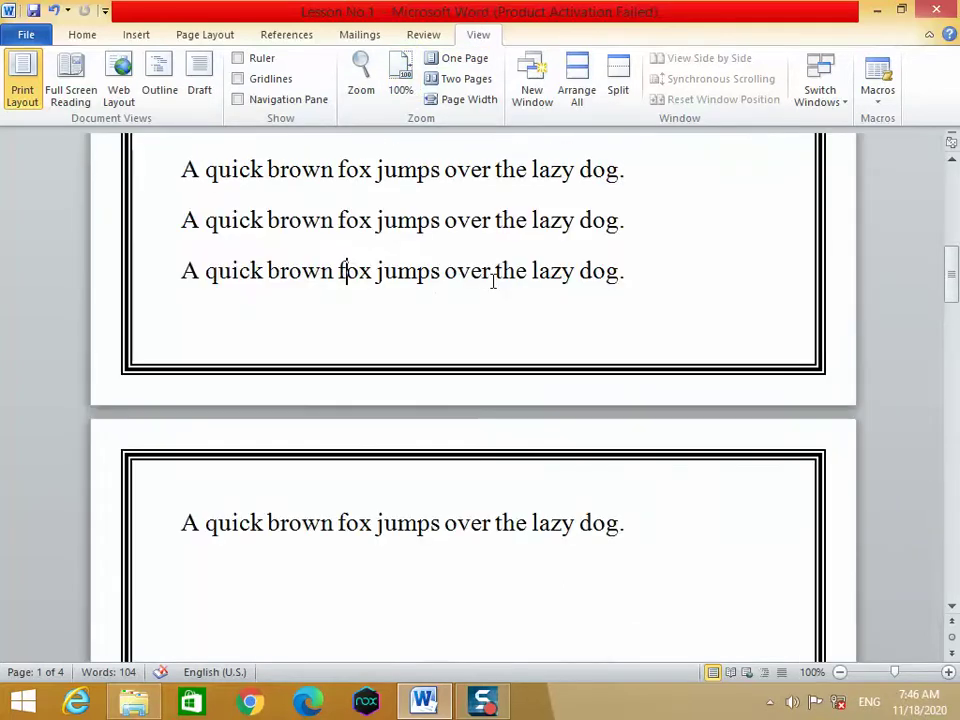
{"action": "scroll", "coordinate": [492, 282], "scroll_direction": "up", "scroll_amount": 4}
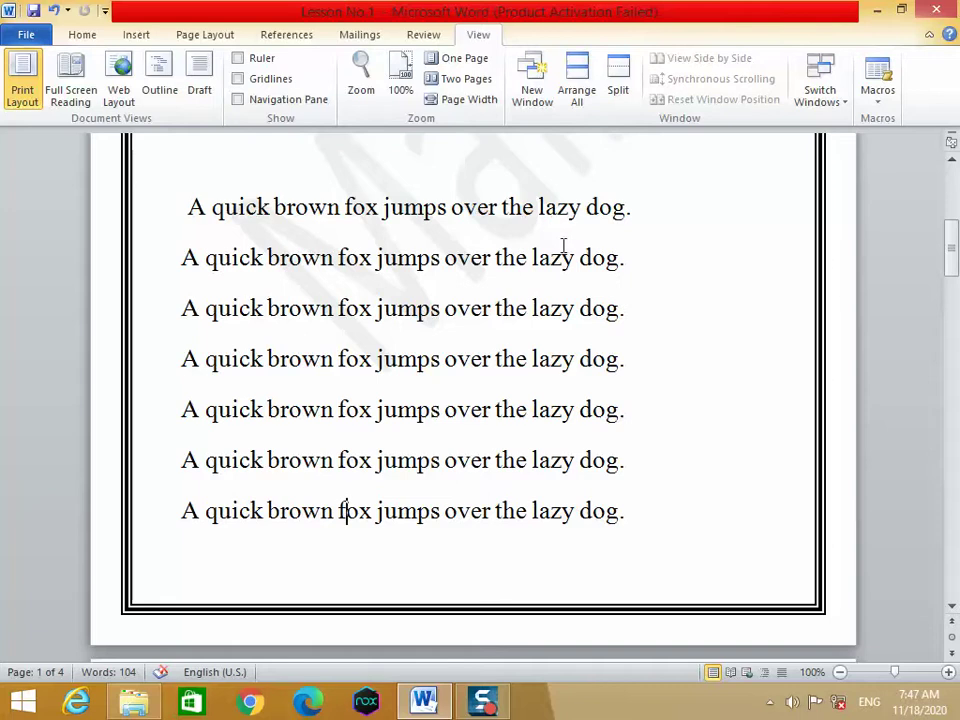
Look over the Envelopes and Labels settings in Mailings and close them unchanged.
{"action": "left_click", "coordinate": [362, 36]}
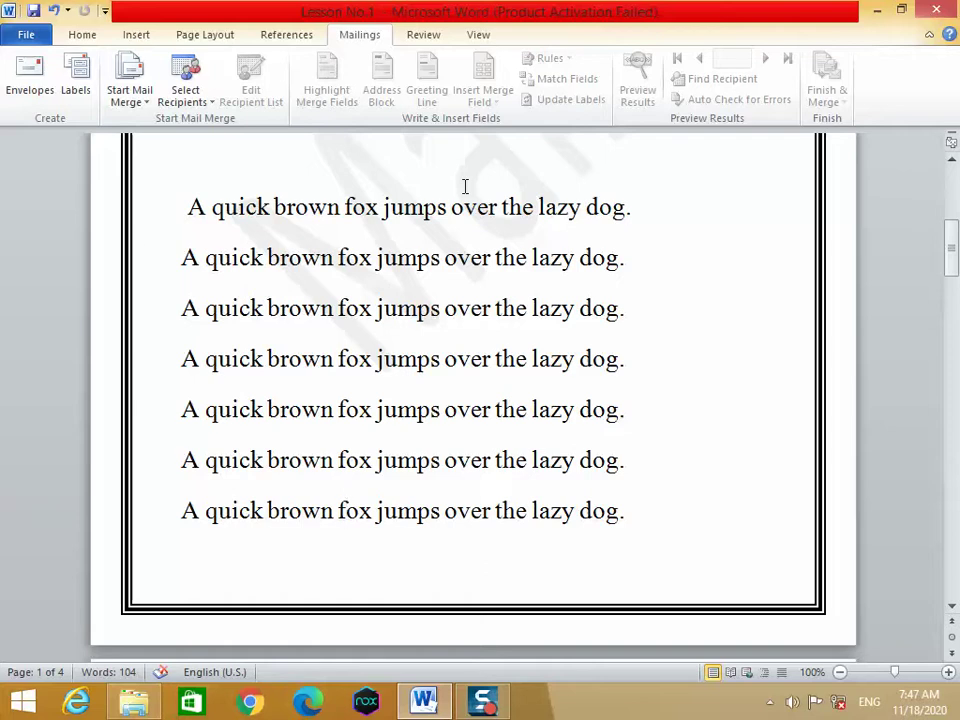
{"action": "left_click", "coordinate": [35, 75]}
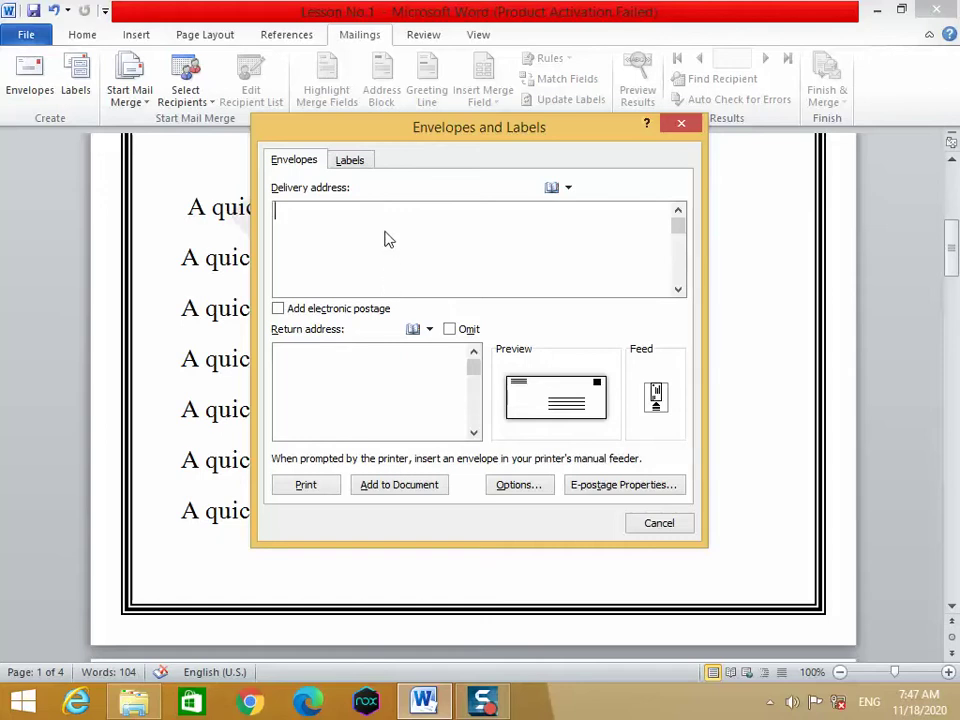
{"action": "left_click", "coordinate": [356, 168]}
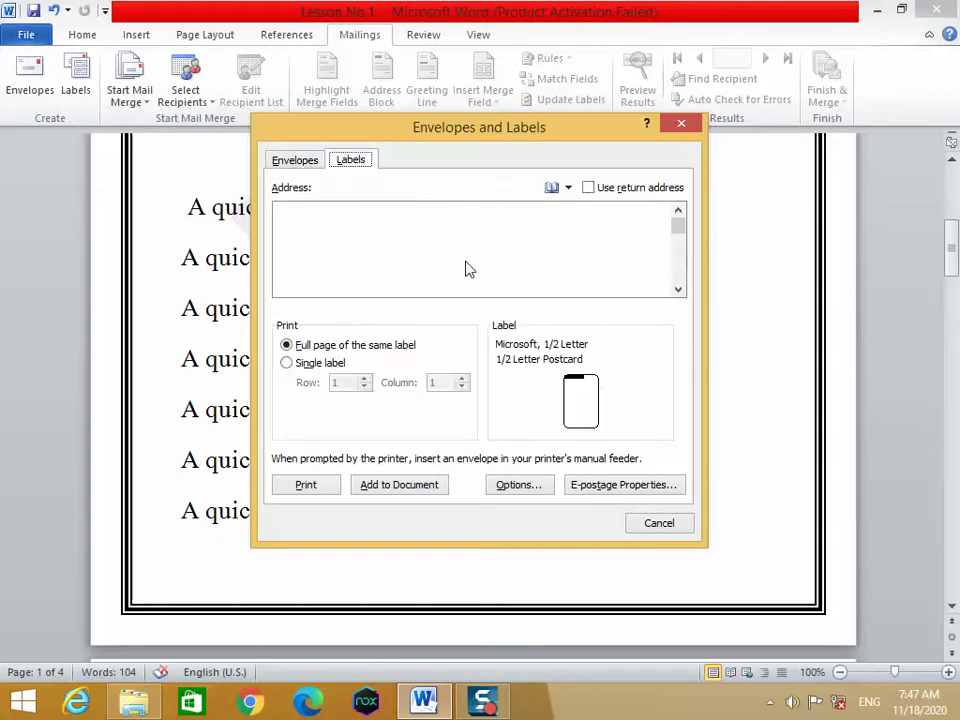
{"action": "left_click", "coordinate": [296, 162]}
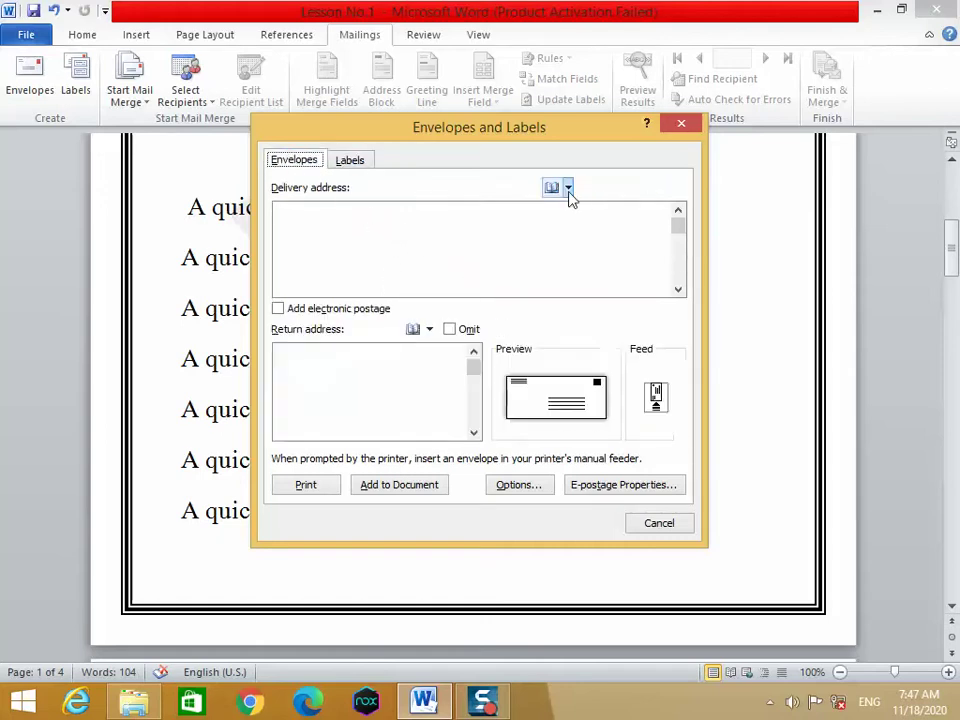
{"action": "left_click", "coordinate": [679, 128]}
Select then deselect the seven fox sentences, and place the cursor in an empty Students Name cell.
{"action": "mouse_move", "coordinate": [186, 207]}
{"action": "left_mouse_down"}
{"action": "mouse_move", "coordinate": [604, 341]}
{"action": "mouse_move", "coordinate": [628, 506]}
{"action": "left_mouse_up"}
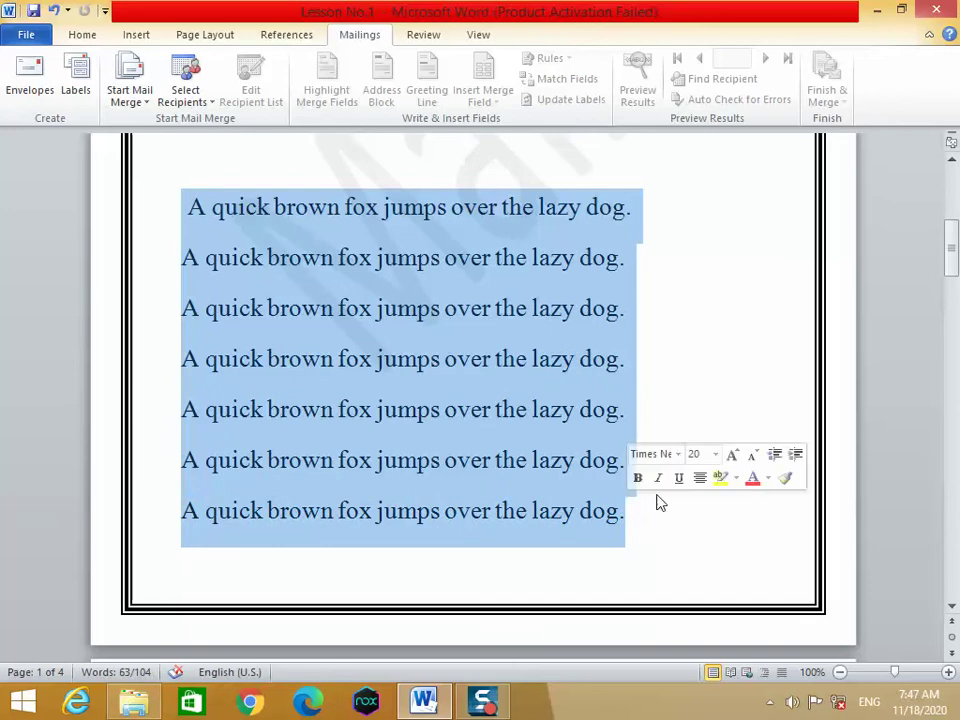
{"action": "left_click", "coordinate": [627, 307]}
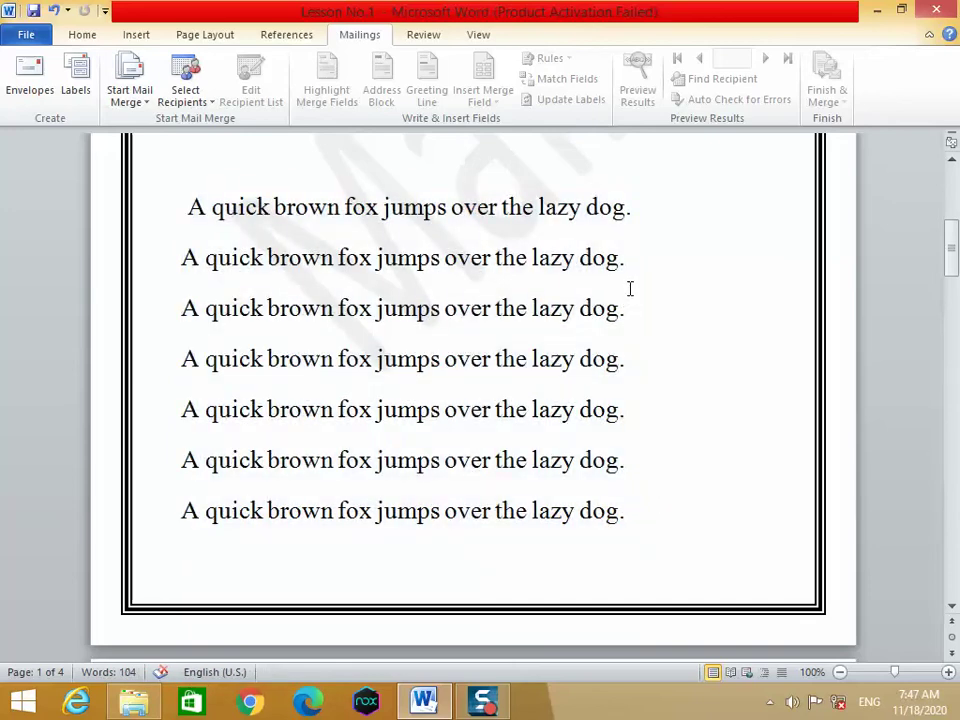
{"action": "scroll", "coordinate": [630, 288], "scroll_direction": "down", "scroll_amount": 4}
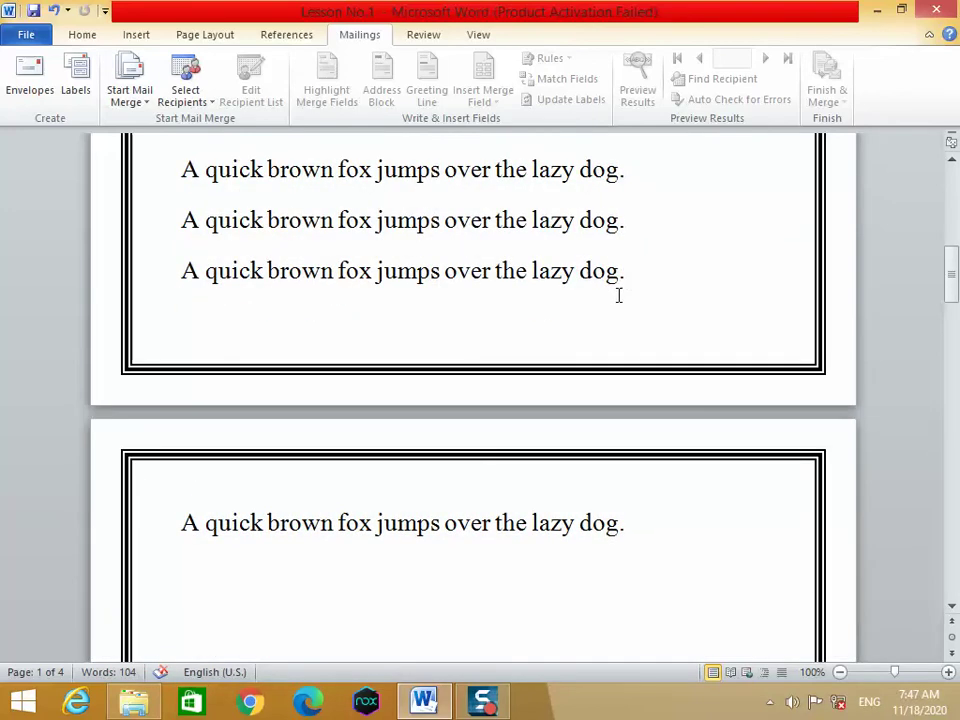
{"action": "scroll", "coordinate": [629, 334], "scroll_direction": "up", "scroll_amount": 5}
{"action": "scroll", "coordinate": [625, 330], "scroll_direction": "up", "scroll_amount": 4}
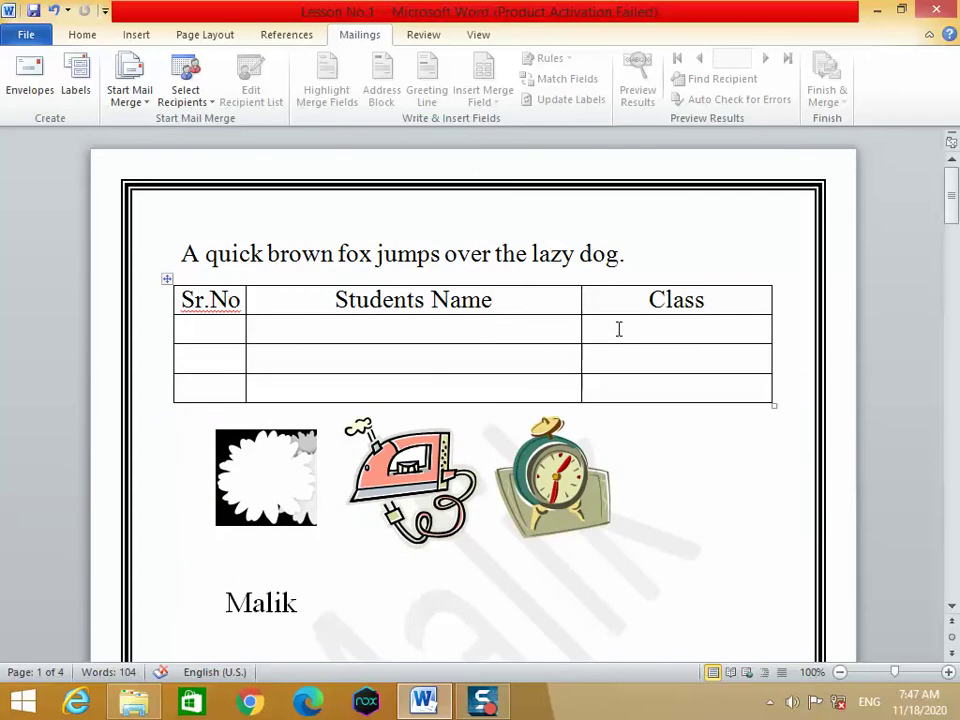
{"action": "left_click", "coordinate": [540, 366]}
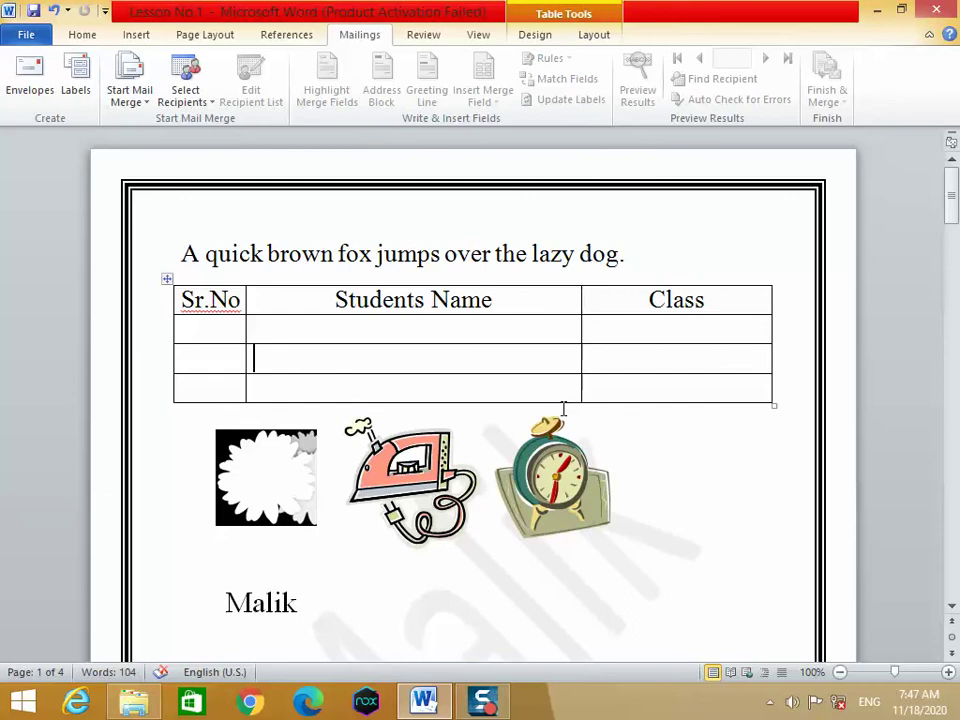
{"action": "scroll", "coordinate": [563, 408], "scroll_direction": "down", "scroll_amount": 3}
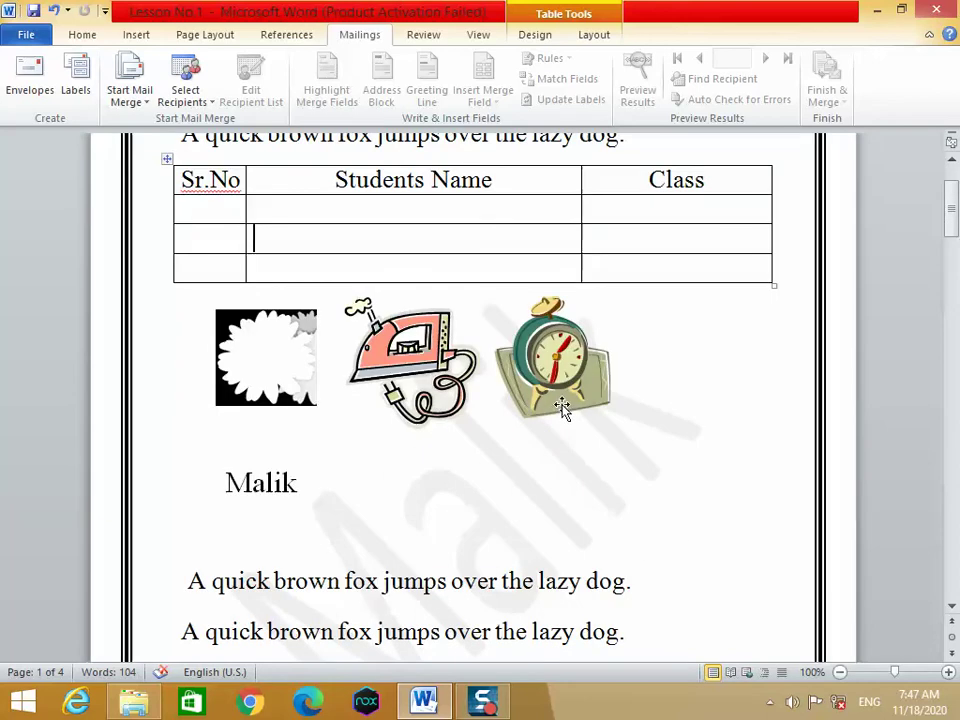